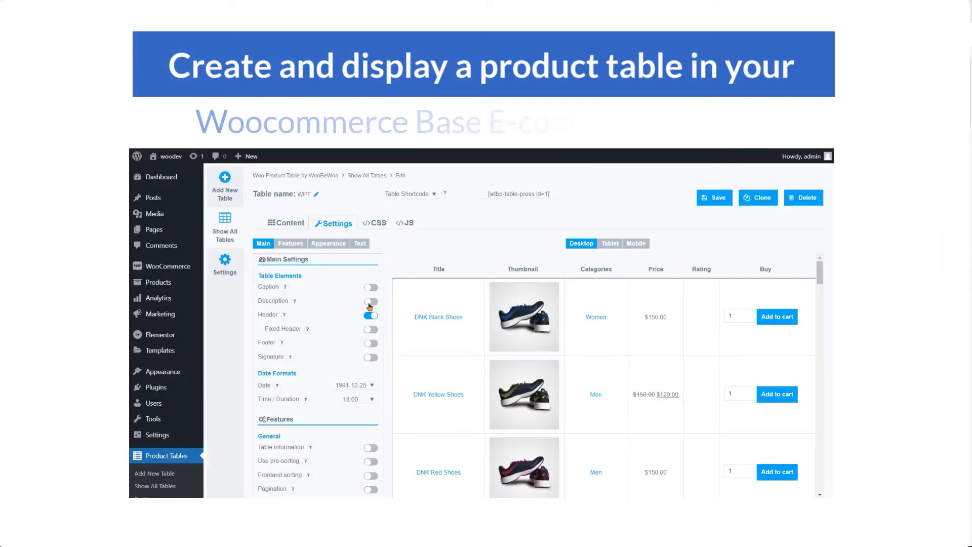
# - Switch on the Fixed Header and Footer toggles in the WPT table's Main settings
pyautogui.click(372, 330)
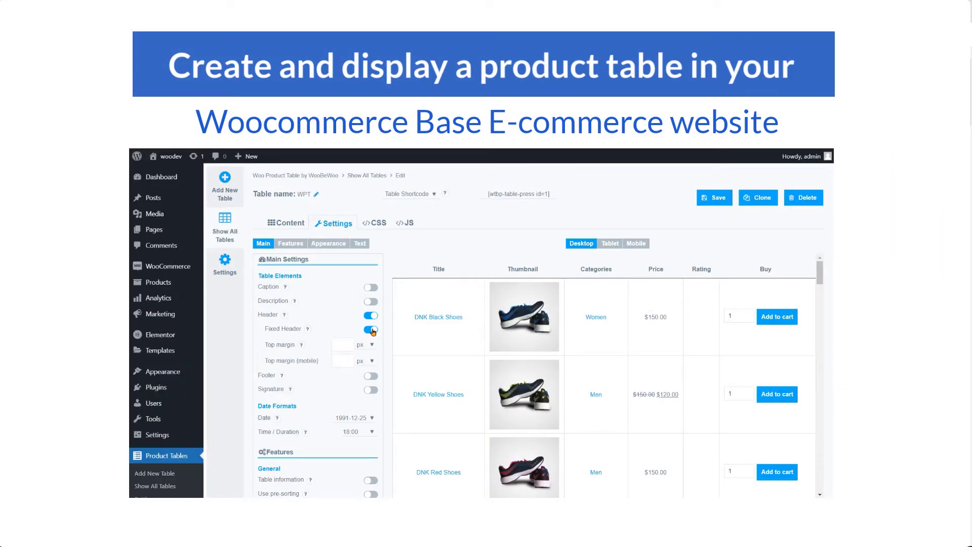
pyautogui.click(372, 377)
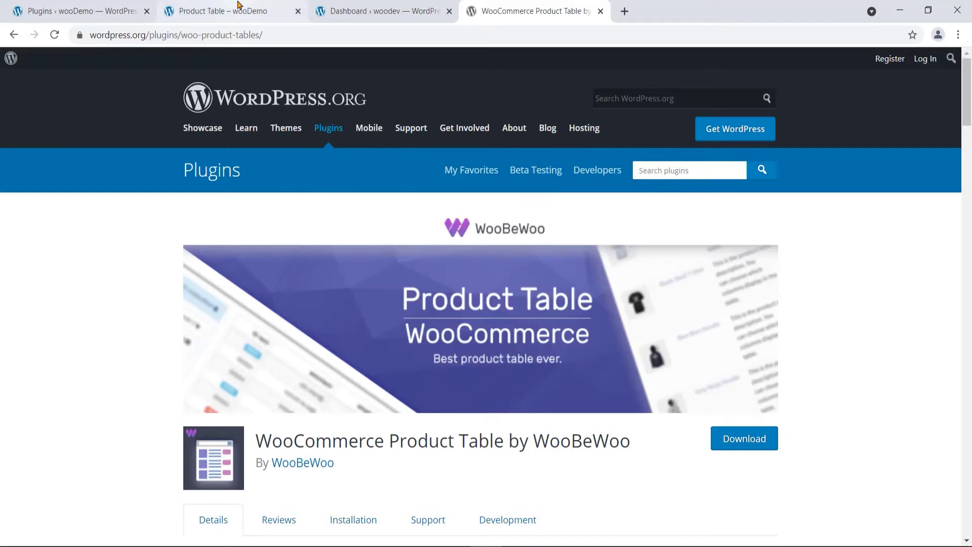
# - Scroll through the live product table page and try the whole-table and Date-column search fields
pyautogui.click(237, 8)
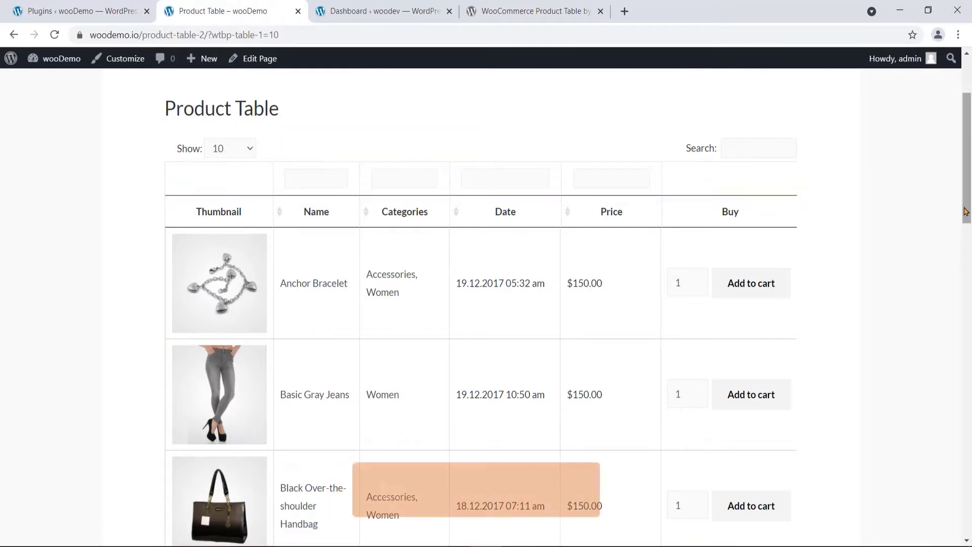
pyautogui.moveTo(967, 210); pyautogui.dragTo(969, 468)
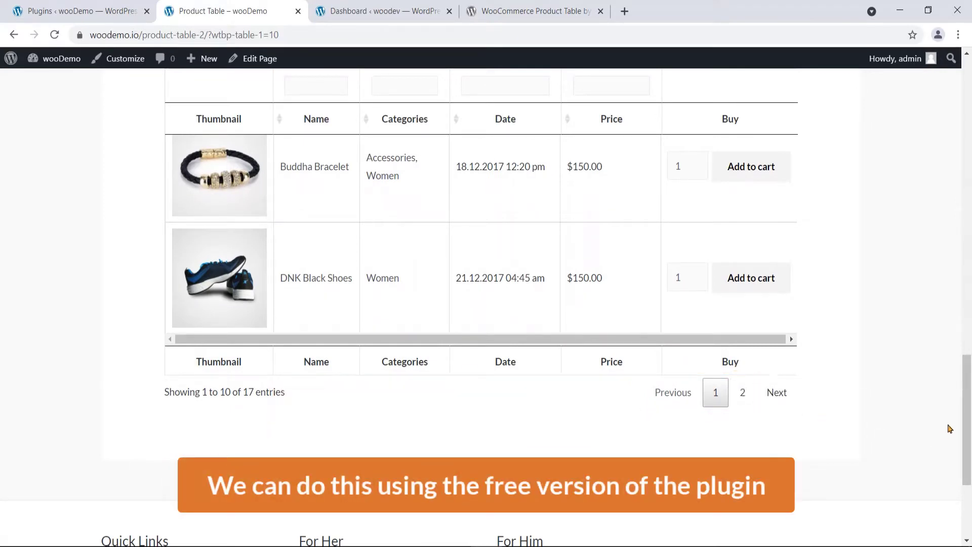
pyautogui.moveTo(966, 424); pyautogui.dragTo(970, 137)
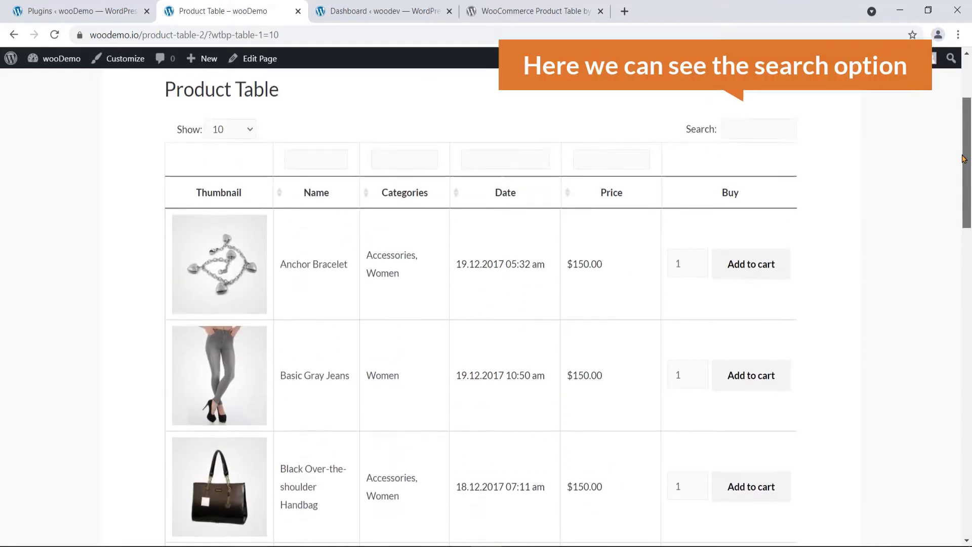
pyautogui.click(753, 171)
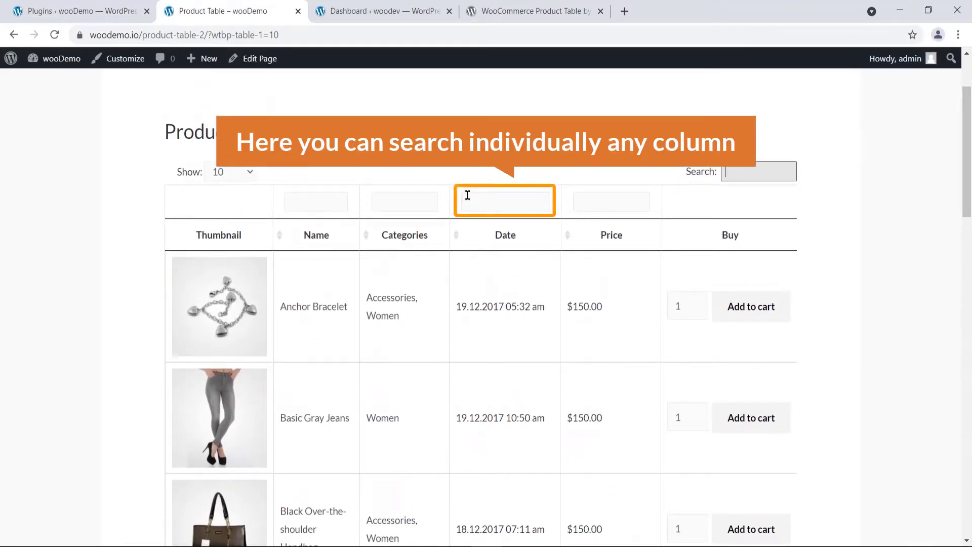
pyautogui.click(466, 195)
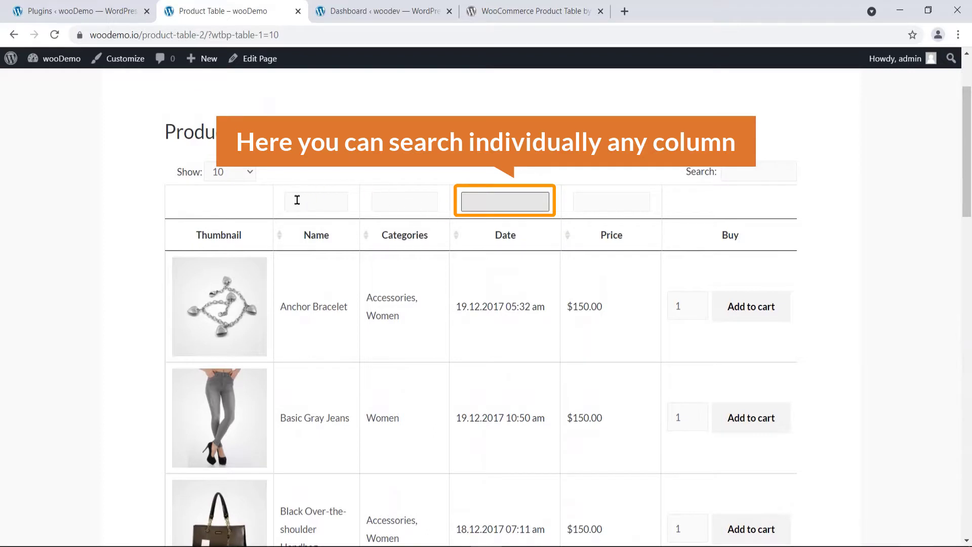
# - Sort the product table by Name, Categories, Date and finally Price
pyautogui.click(316, 241)
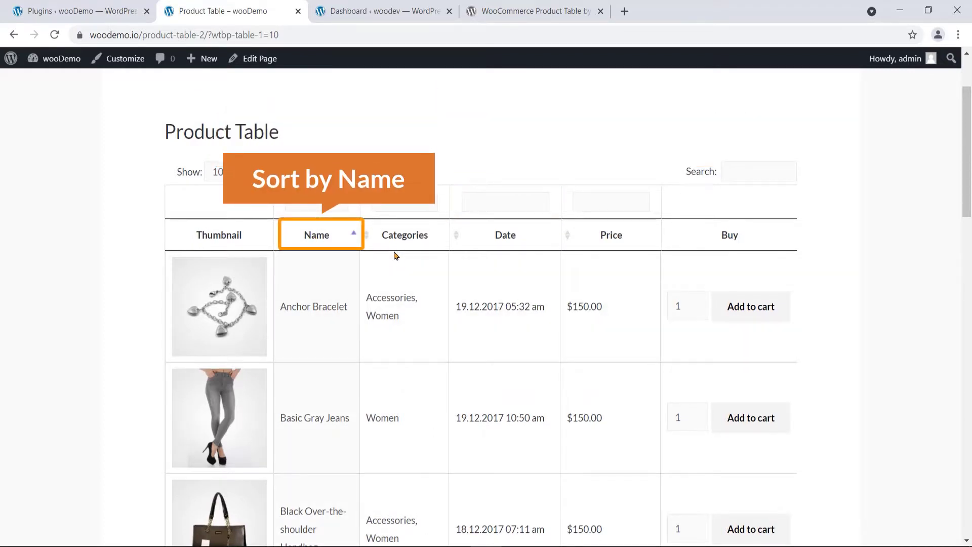
pyautogui.click(408, 239)
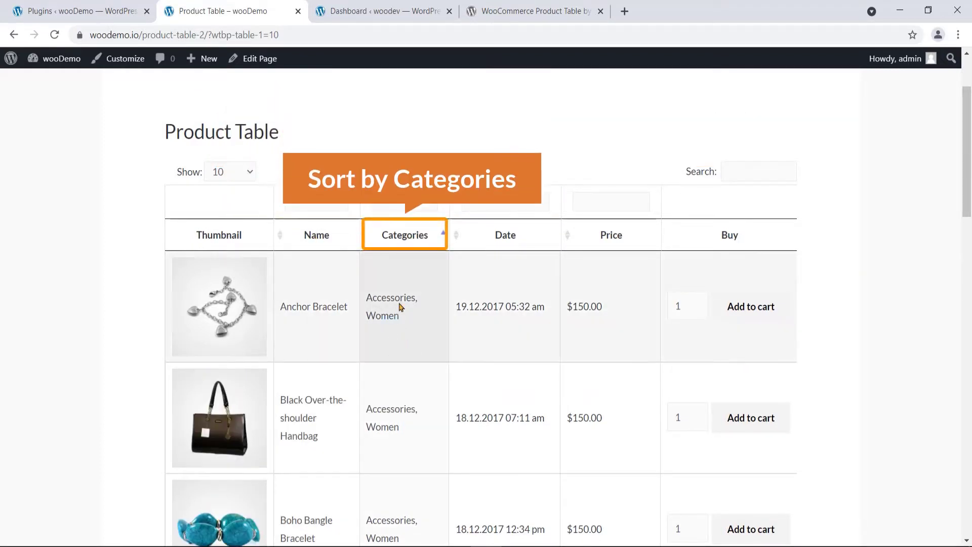
pyautogui.click(520, 241)
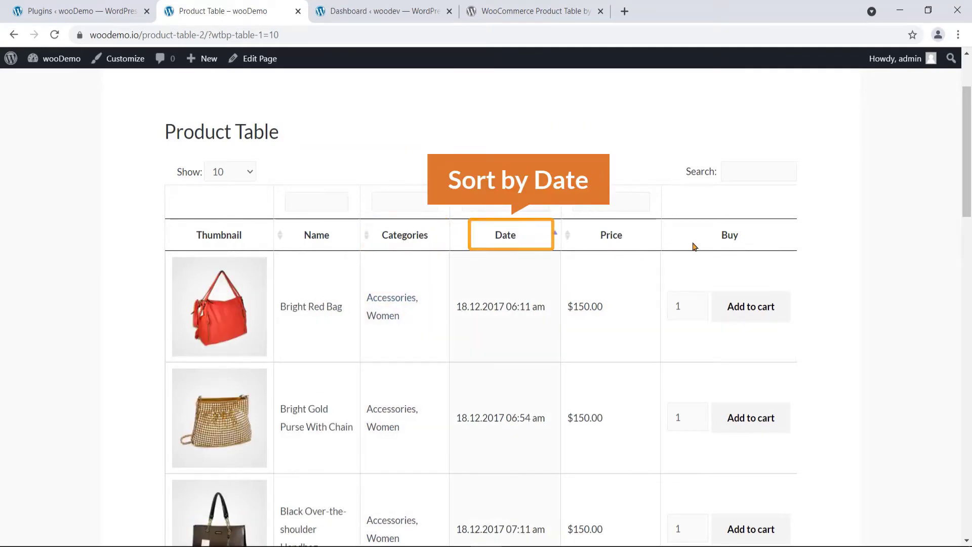
pyautogui.click(612, 242)
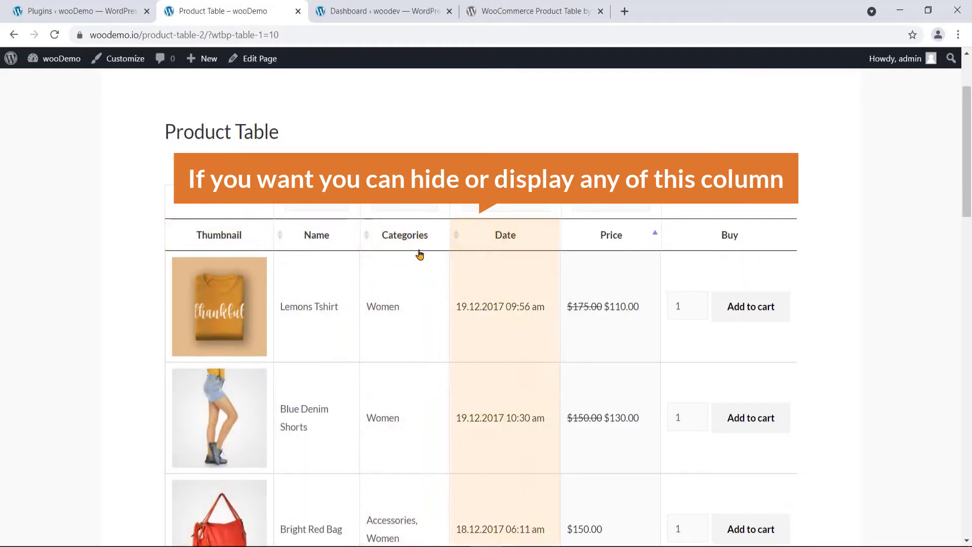
# - Set the table to show 50 products per page
pyautogui.click(240, 172)
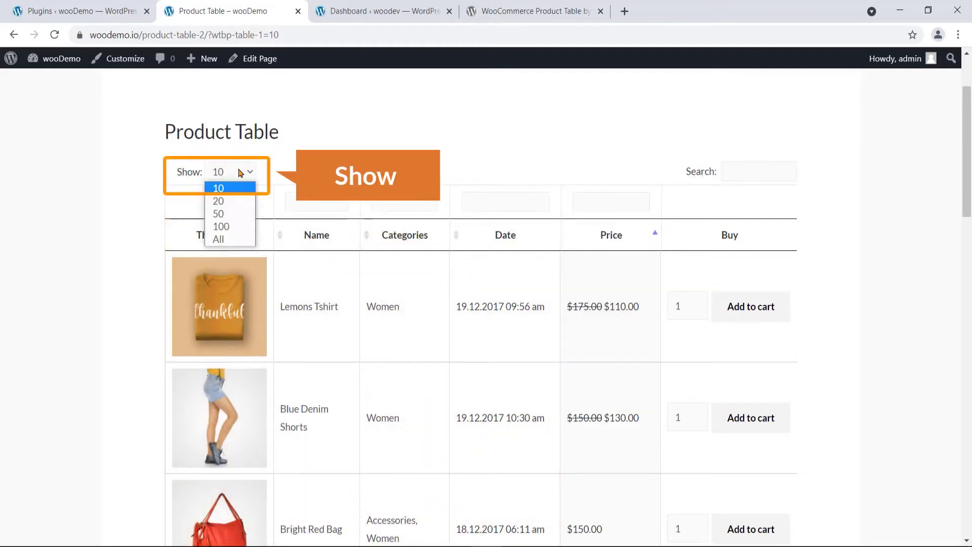
pyautogui.press('Escape')
pyautogui.press('Down')
pyautogui.press('Down')
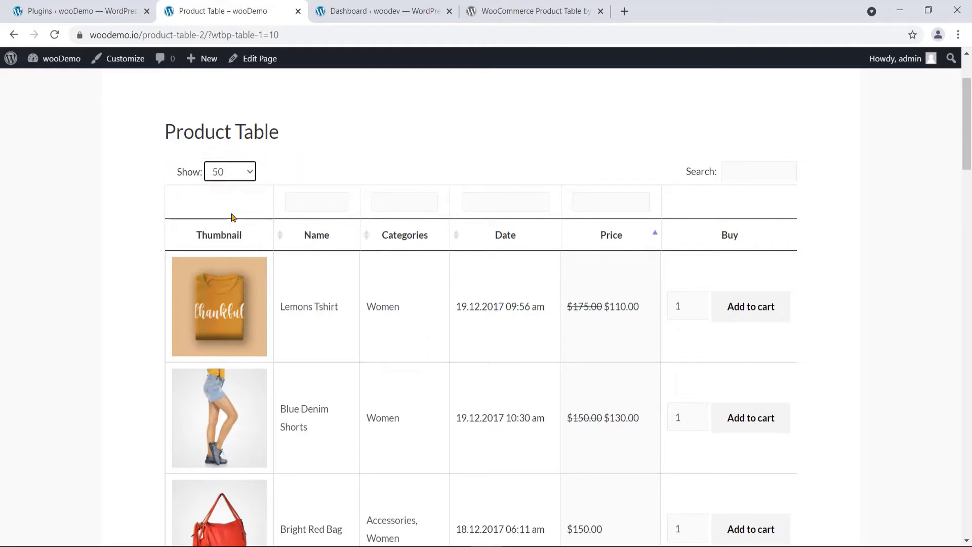
pyautogui.click(311, 160)
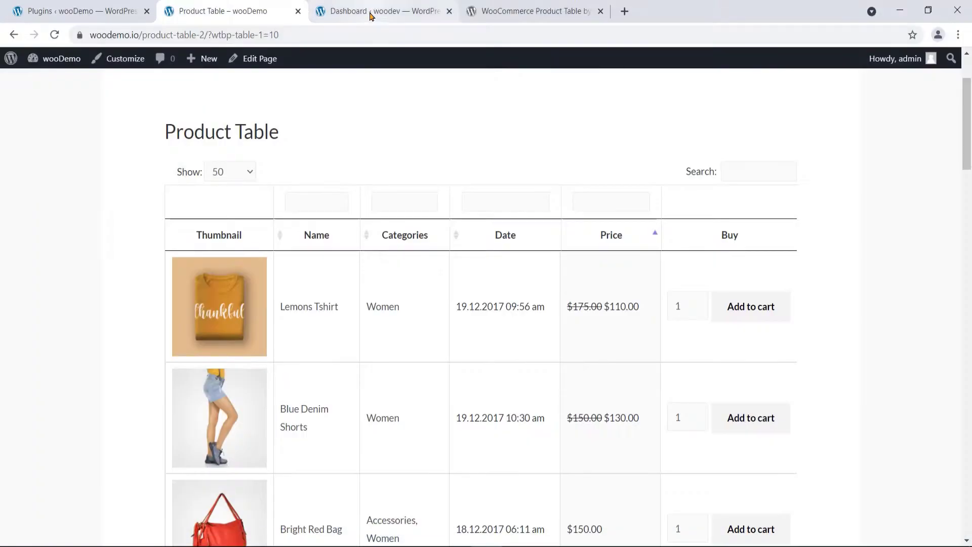
# - Switch to the woodev WordPress admin Dashboard tab
pyautogui.click(370, 11)
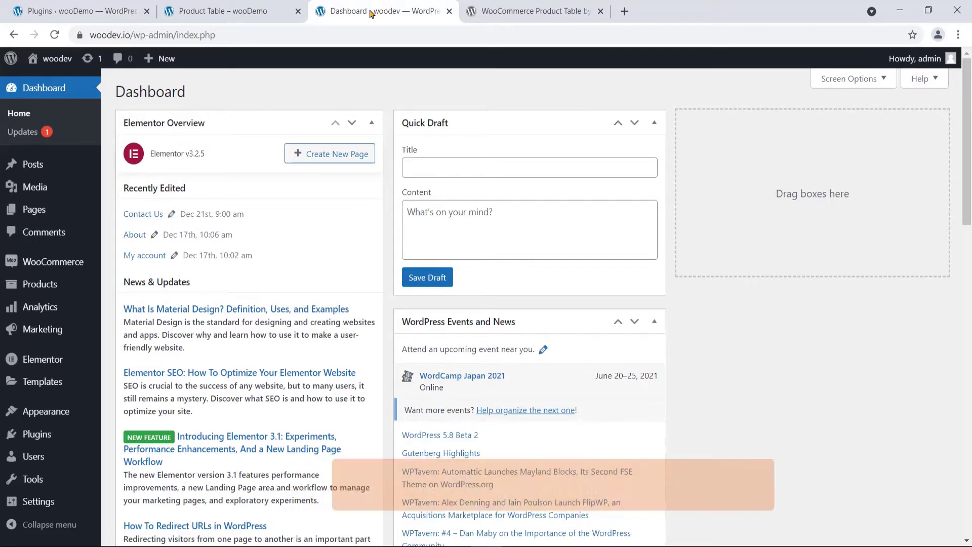
# - Copy the title 'WooCommerce Product Table' from its WordPress.org page, then go back to the woodev dashboard
pyautogui.click(468, 12)
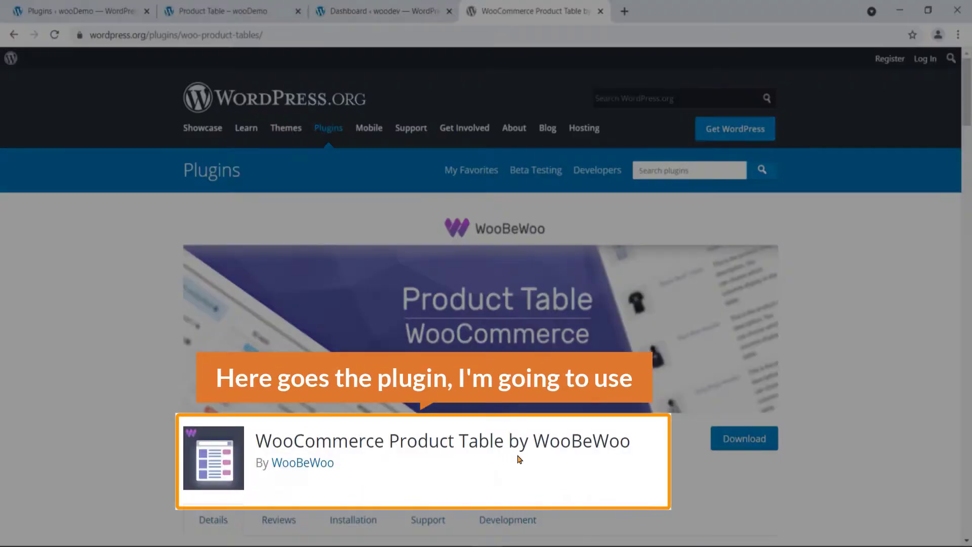
pyautogui.moveTo(505, 446); pyautogui.dragTo(257, 444)
pyautogui.rightClick(263, 444)
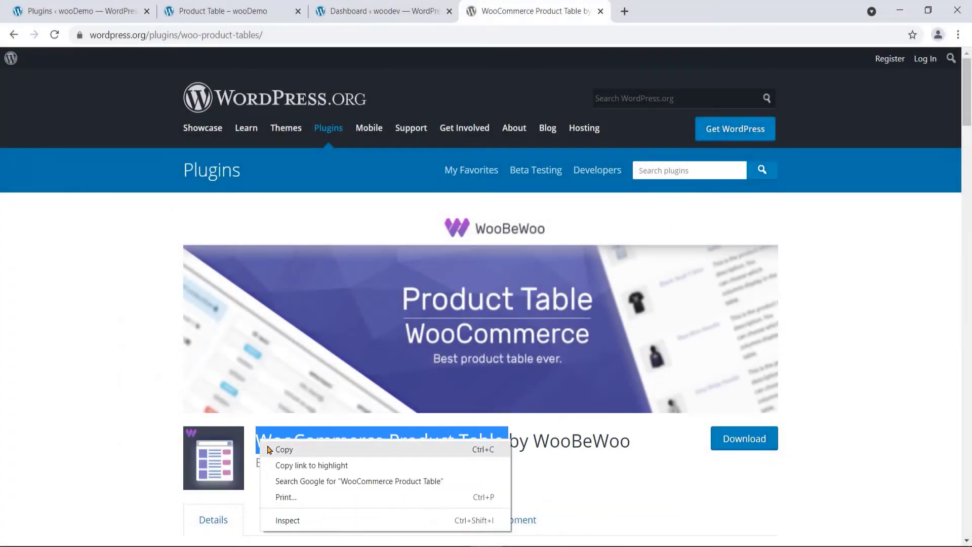
pyautogui.click(266, 449)
pyautogui.click(346, 16)
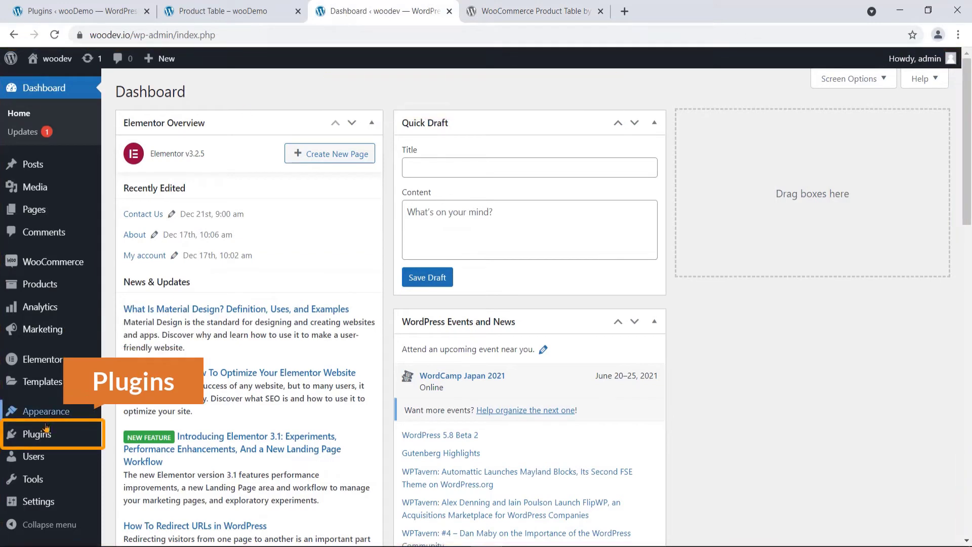
# - Search Add Plugins for 'woocommerce product table', then install and activate the WooBeWoo plugin
pyautogui.moveTo(41, 438)
pyautogui.click(132, 457)
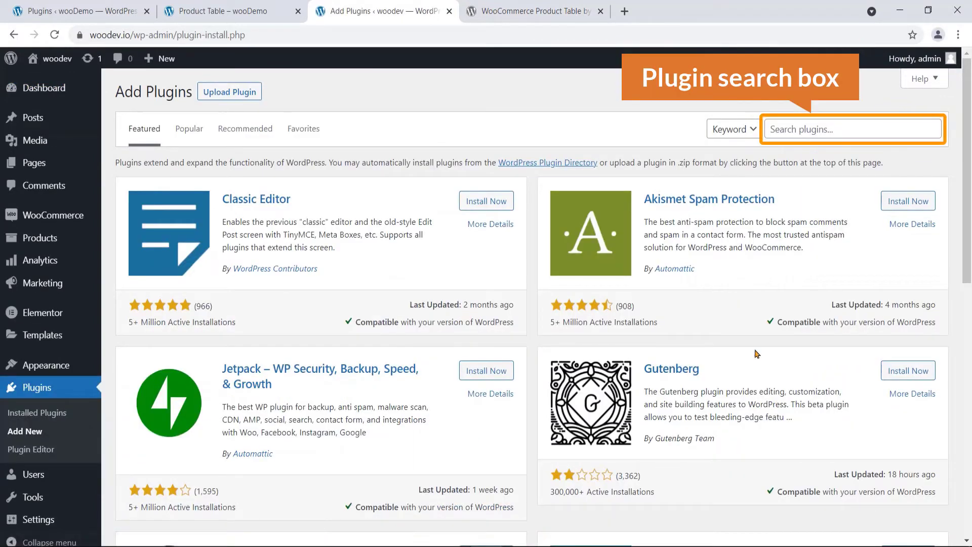
pyautogui.click(786, 126)
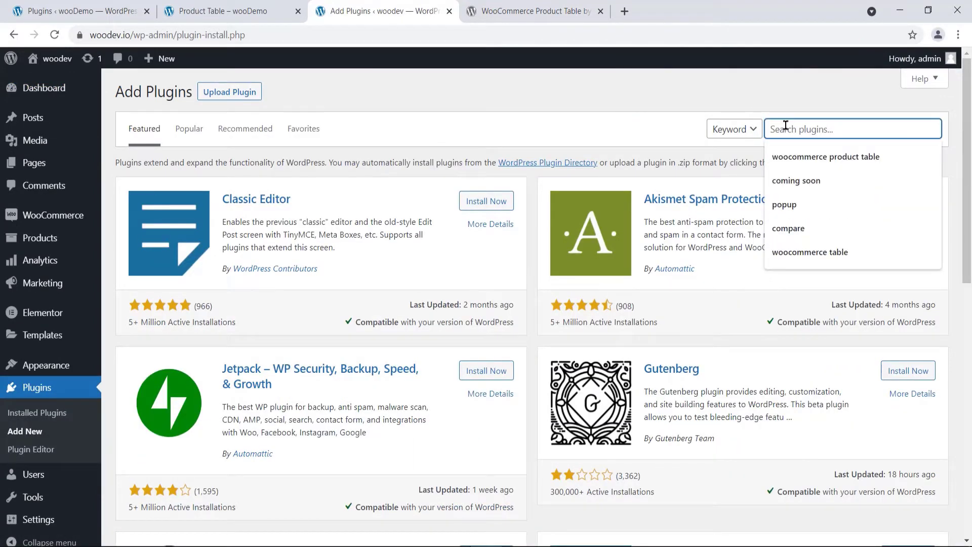
pyautogui.click(795, 159)
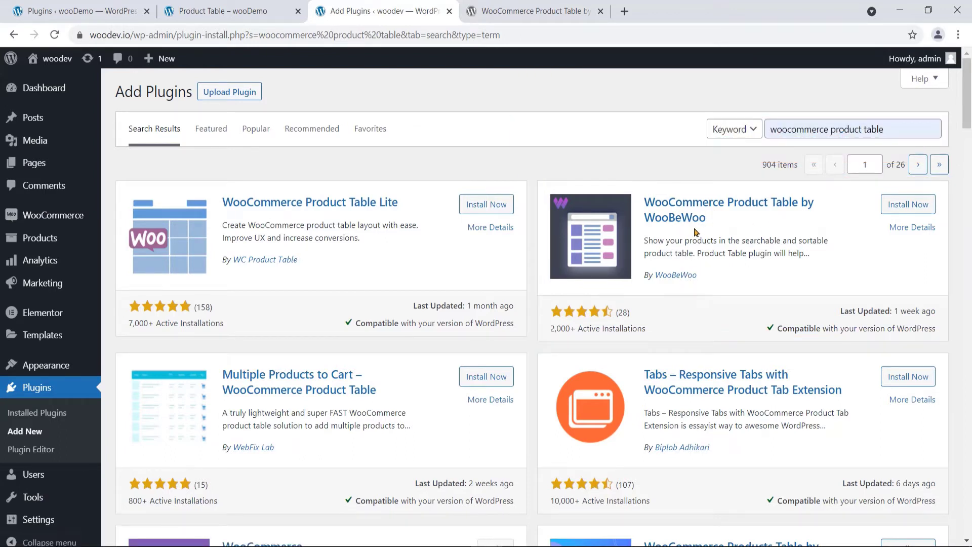
pyautogui.click(911, 208)
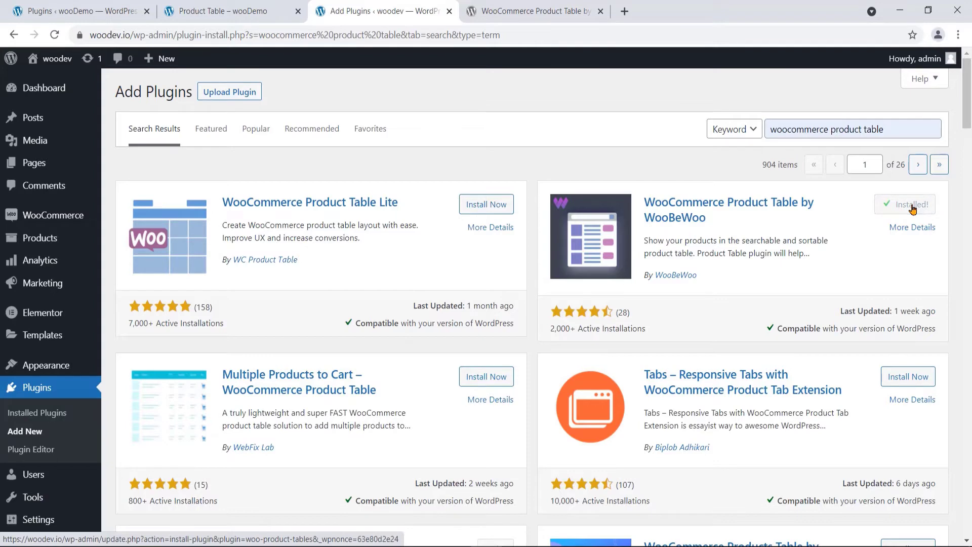
pyautogui.click(914, 207)
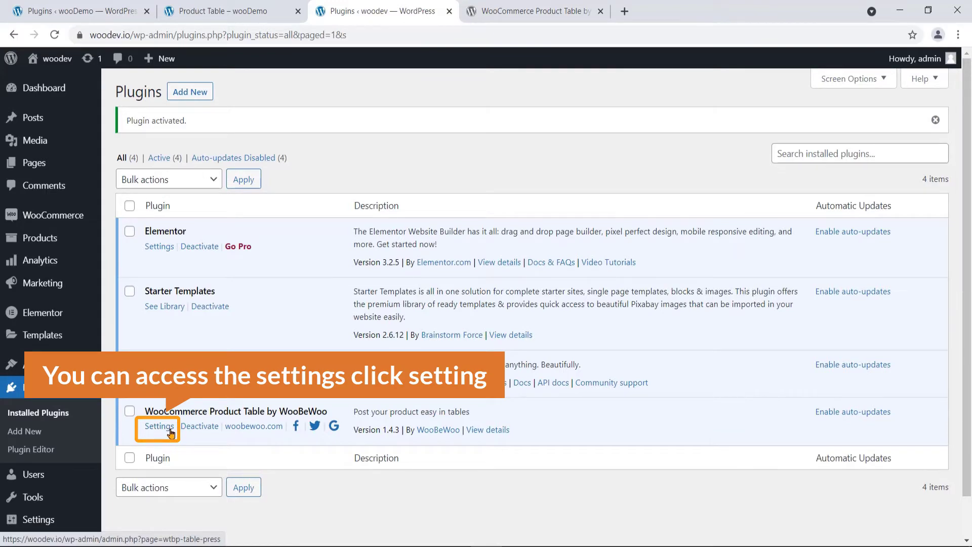
# - Scroll the admin sidebar down to the Product Tables menu
pyautogui.scroll(-2, 162, 471)
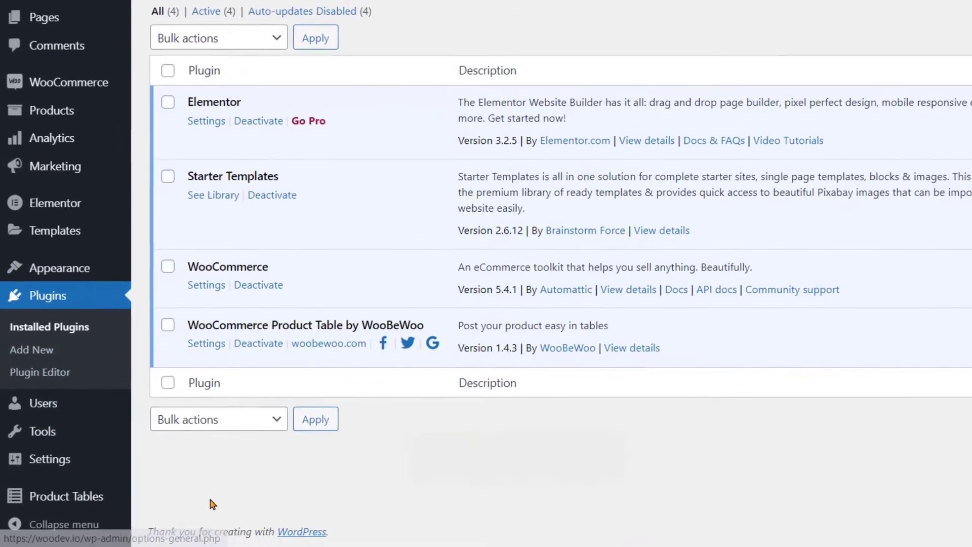
pyautogui.moveTo(80, 498)
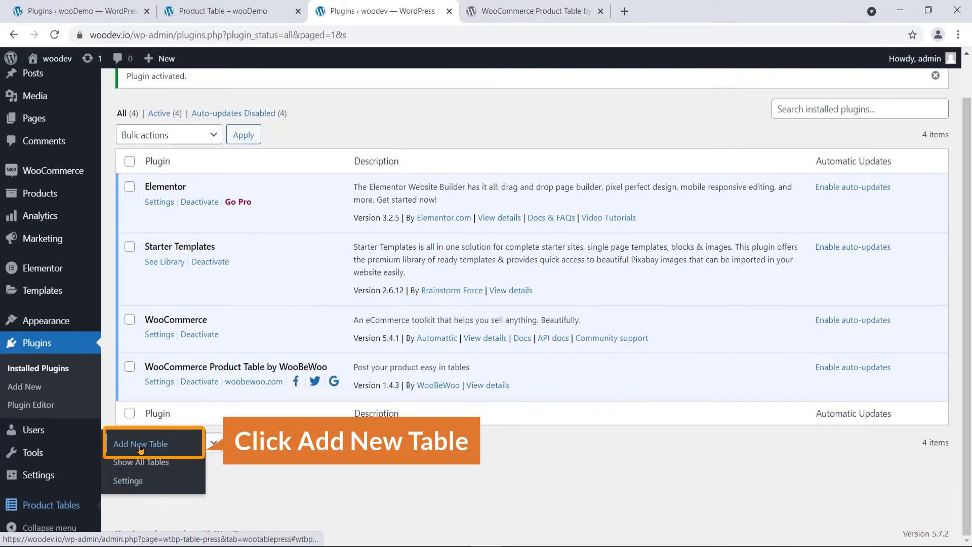
# - Start a new product table, name it WPT, and create it with the listed products
pyautogui.click(140, 448)
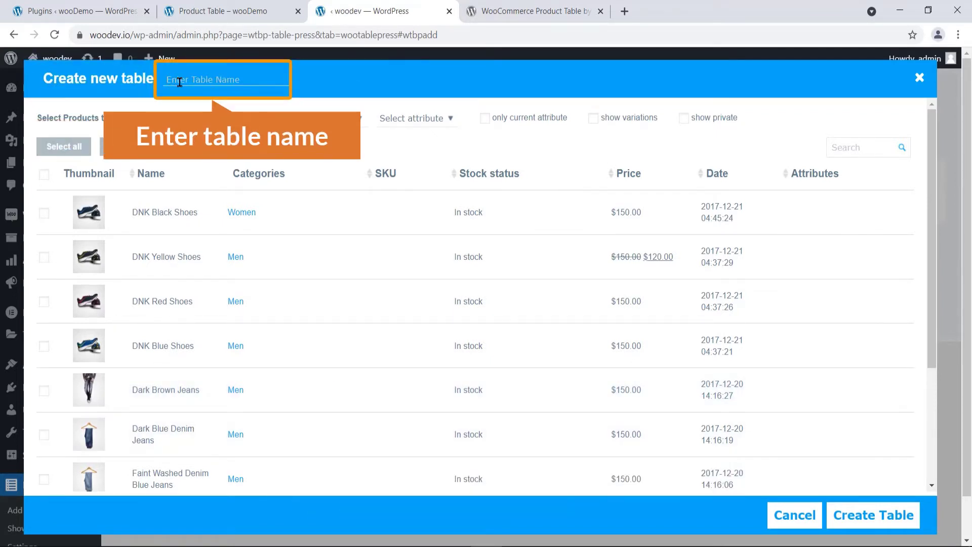
pyautogui.click(180, 82)
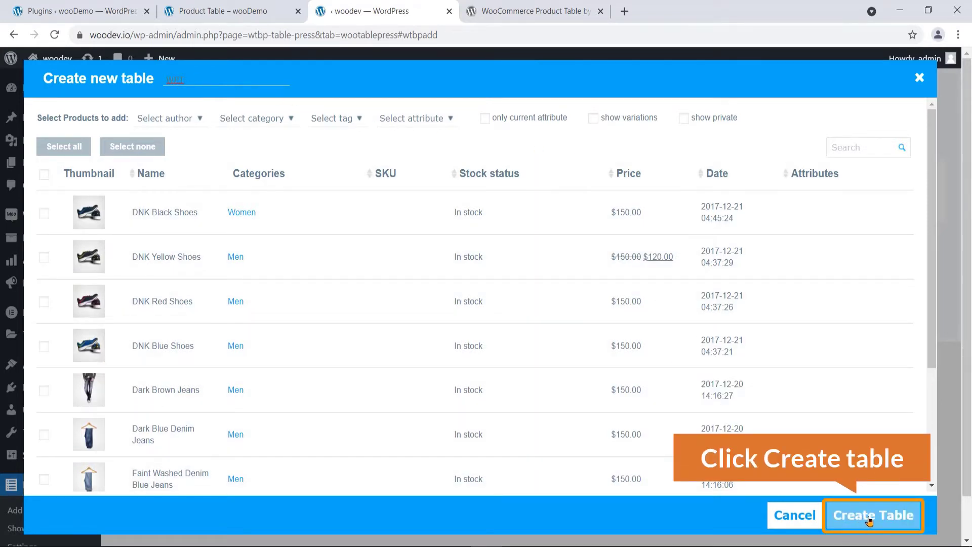
pyautogui.click(869, 517)
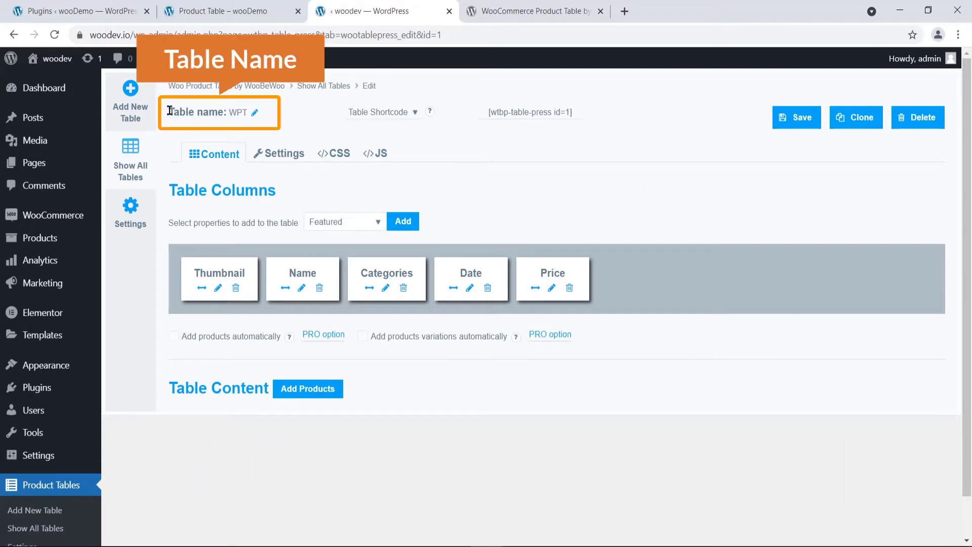
# - Compare the live table page with WPT's settings, then open the addable column properties list
pyautogui.moveTo(170, 110); pyautogui.dragTo(251, 112)
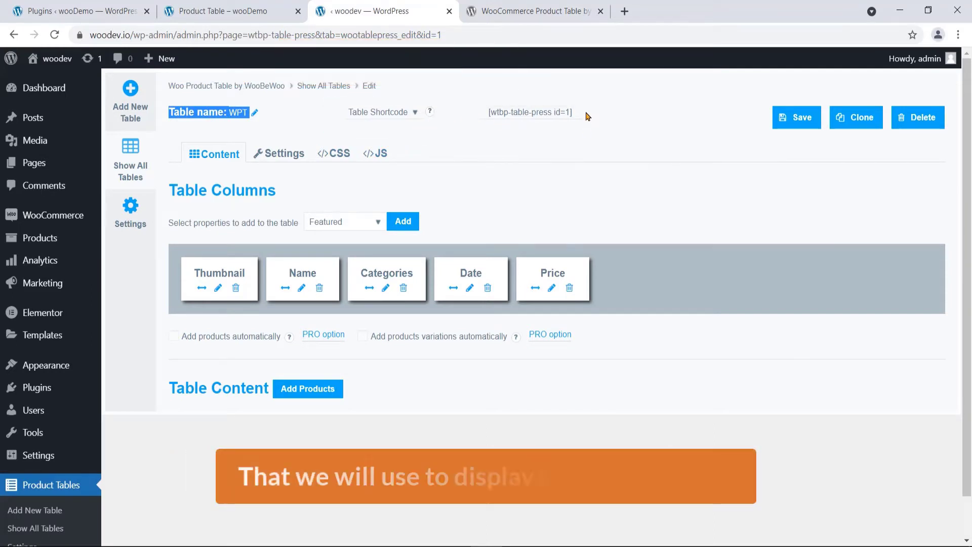
pyautogui.click(303, 8)
pyautogui.click(377, 6)
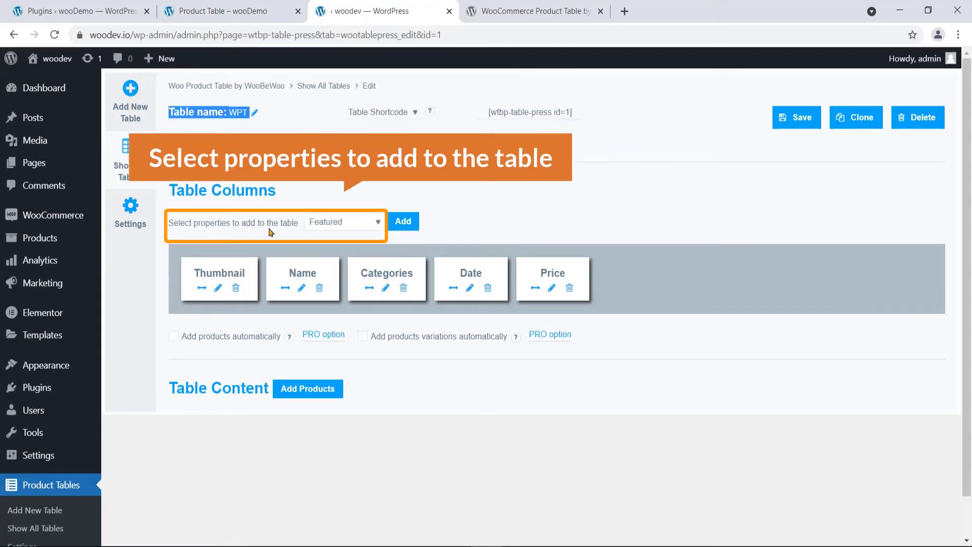
pyautogui.click(261, 15)
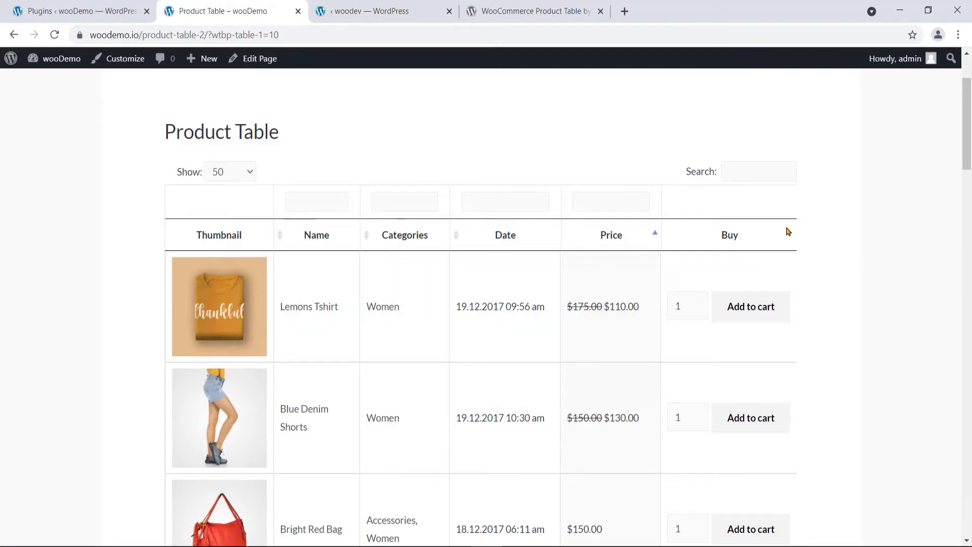
pyautogui.click(385, 6)
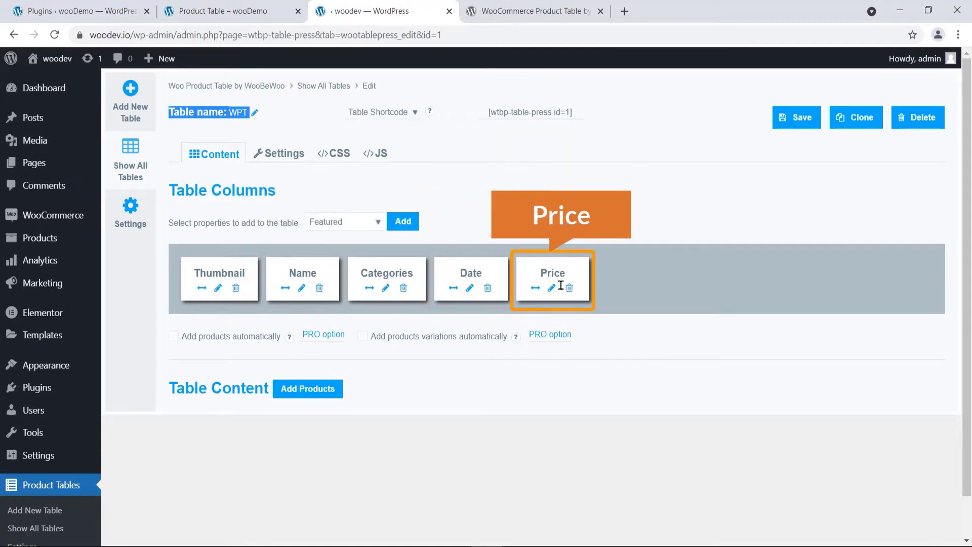
pyautogui.click(379, 226)
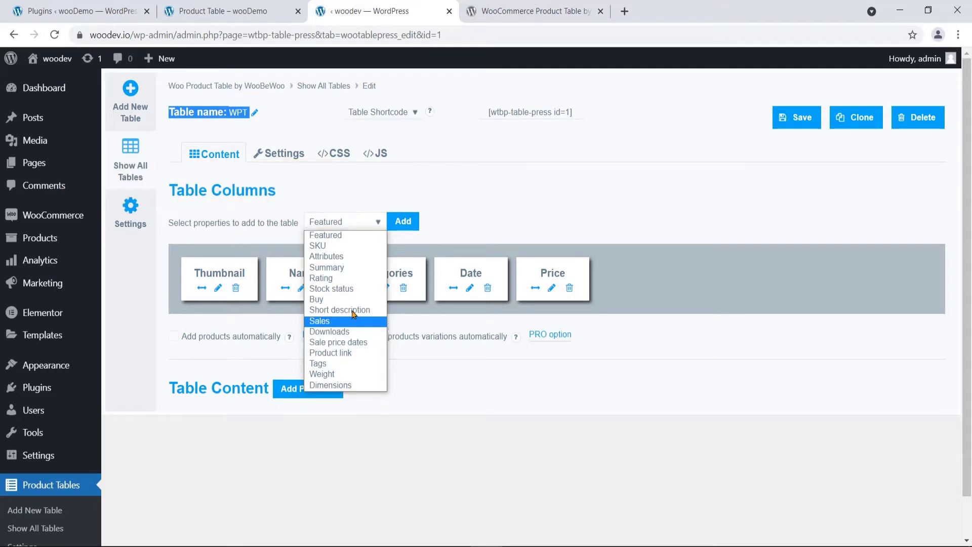
# - Pick Buy from the properties list and add it, then pick Rating and add it
pyautogui.click(345, 248)
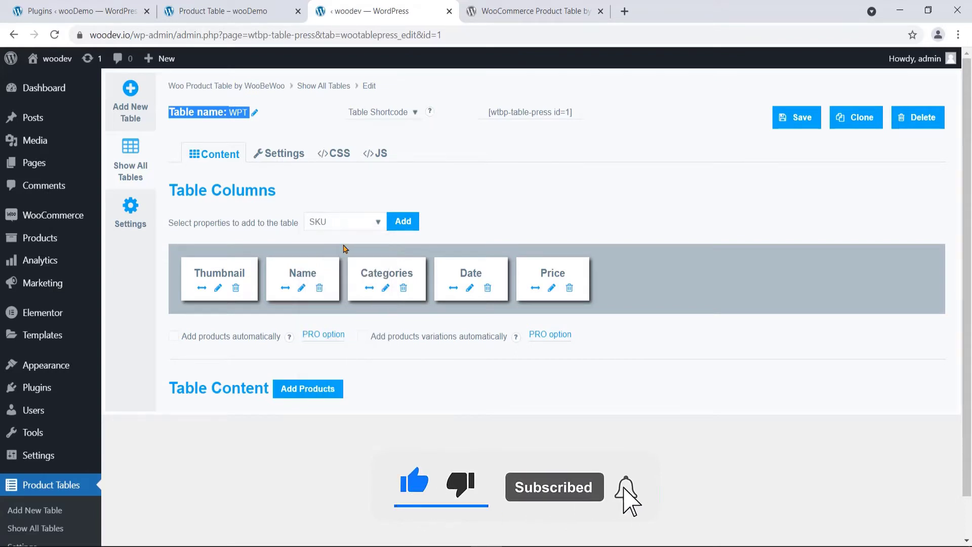
pyautogui.click(356, 222)
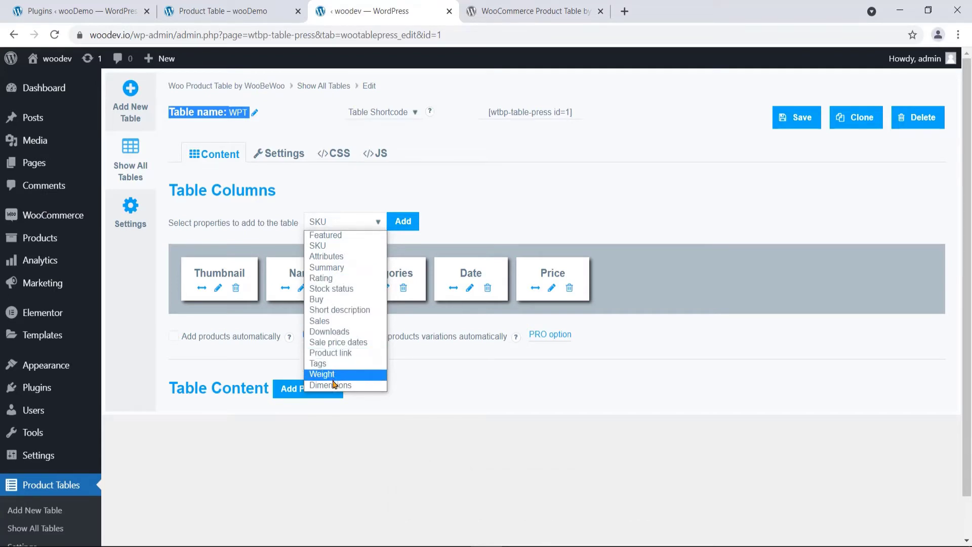
pyautogui.click(330, 300)
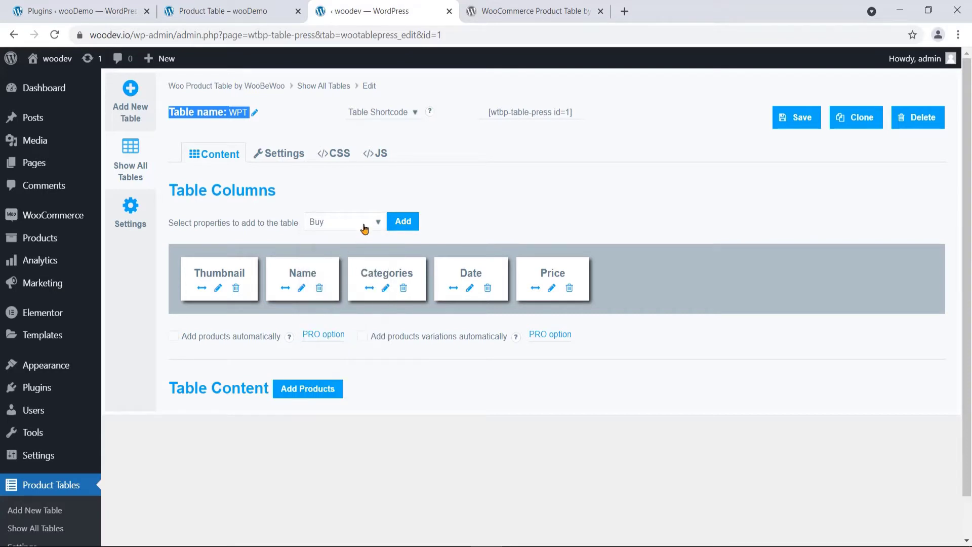
pyautogui.click(405, 225)
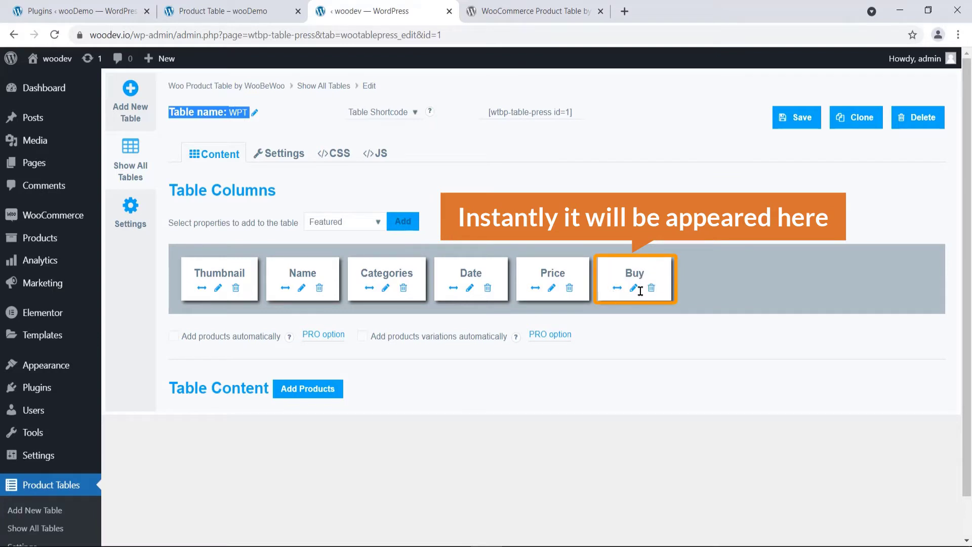
pyautogui.click(361, 226)
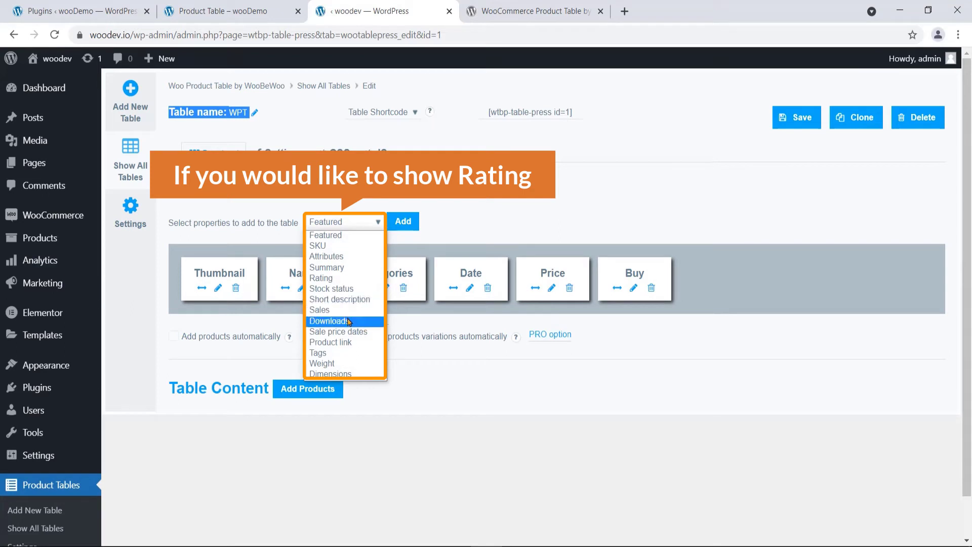
pyautogui.click(332, 278)
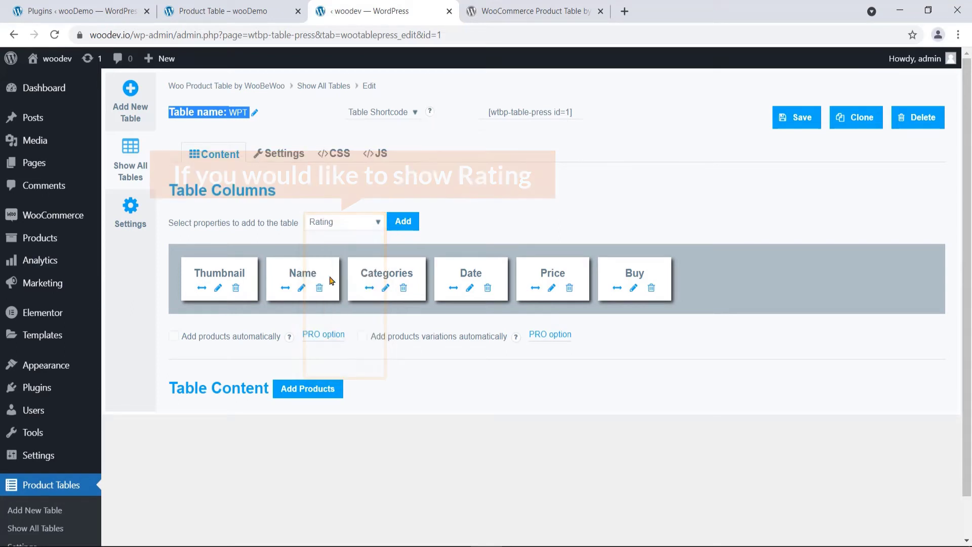
pyautogui.click(403, 229)
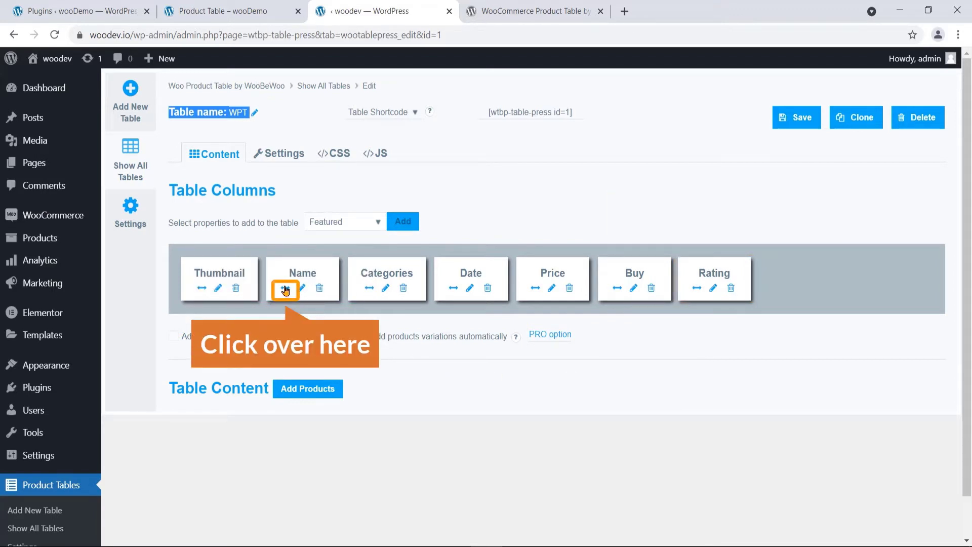
# - Drag Name ahead of Thumbnail and Rating before Buy, giving Name, Thumbnail, Categories, Date, Price, Rating, Buy
pyautogui.moveTo(286, 290); pyautogui.dragTo(200, 298)
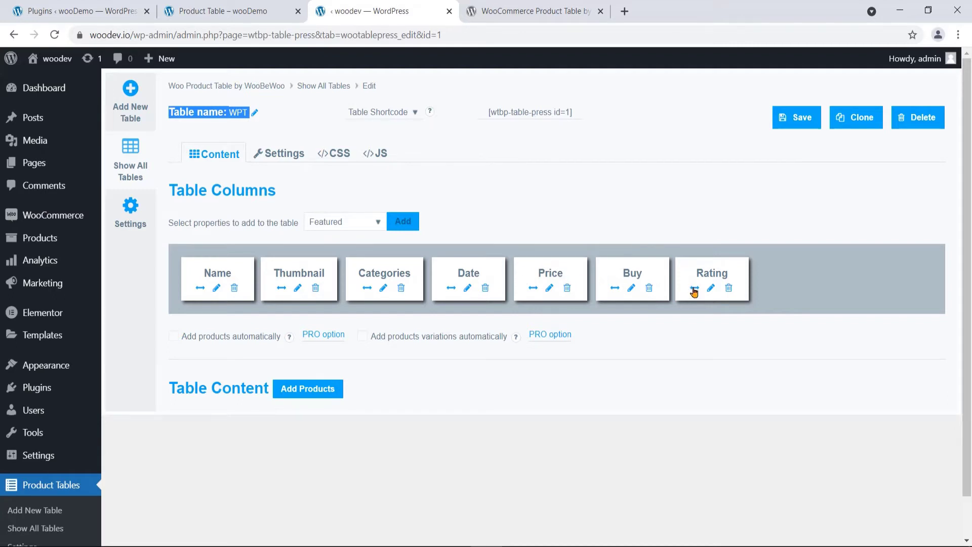
pyautogui.moveTo(693, 290); pyautogui.dragTo(611, 298)
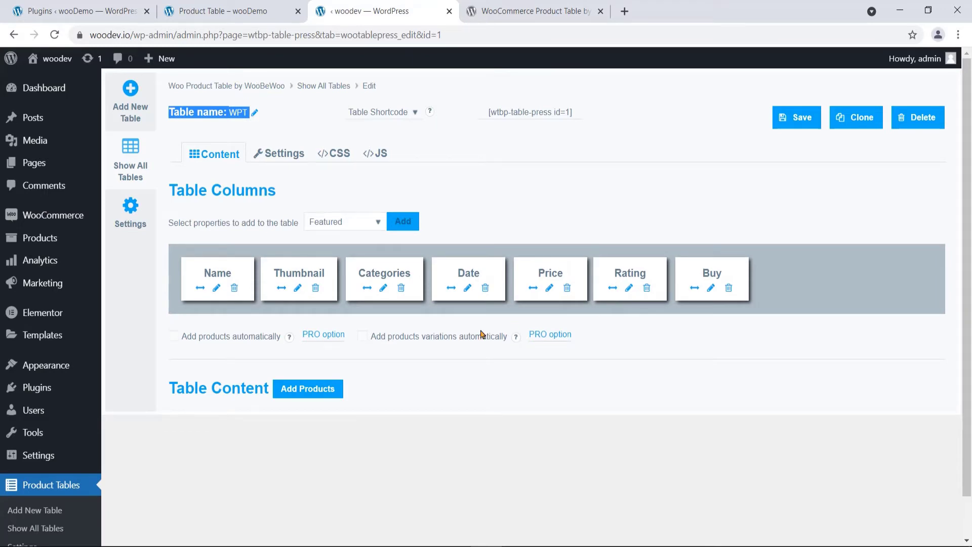
# - Enter 'Title' as the Name column's custom title, then switch to the live product table page
pyautogui.click(217, 290)
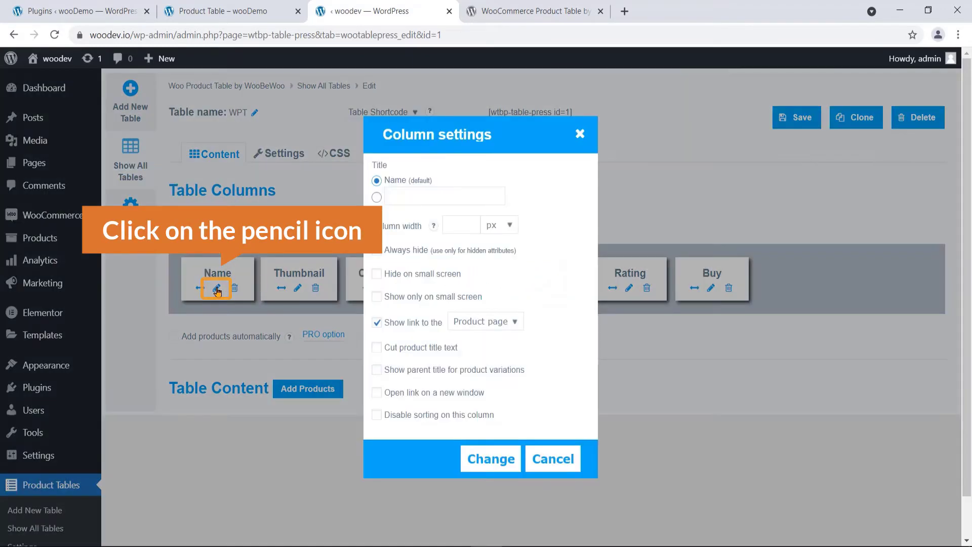
pyautogui.click(425, 193)
pyautogui.write('T')
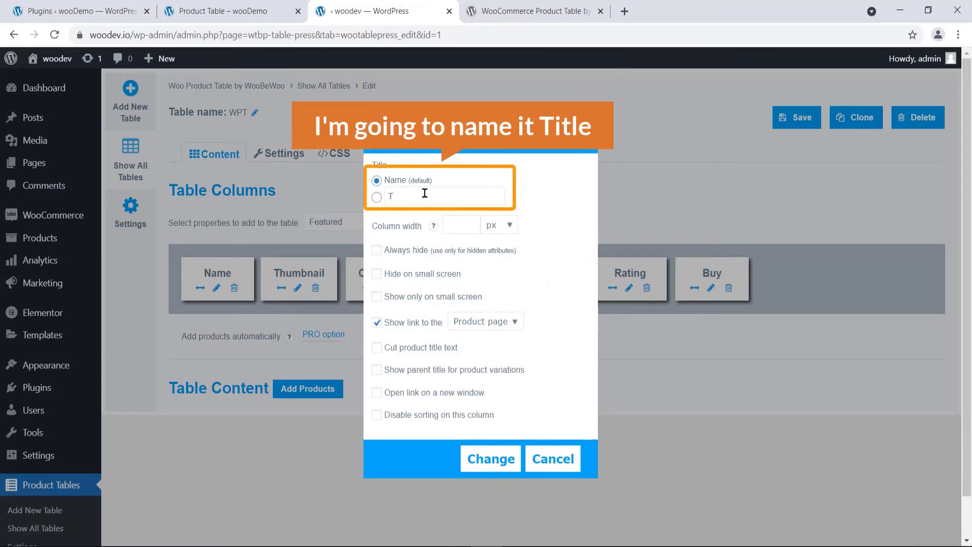
pyautogui.write('itle')
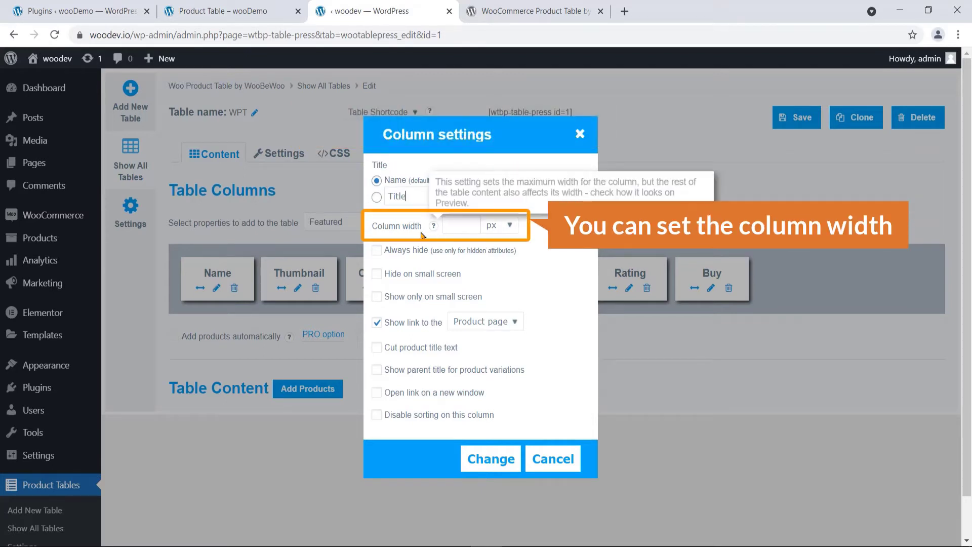
pyautogui.click(228, 11)
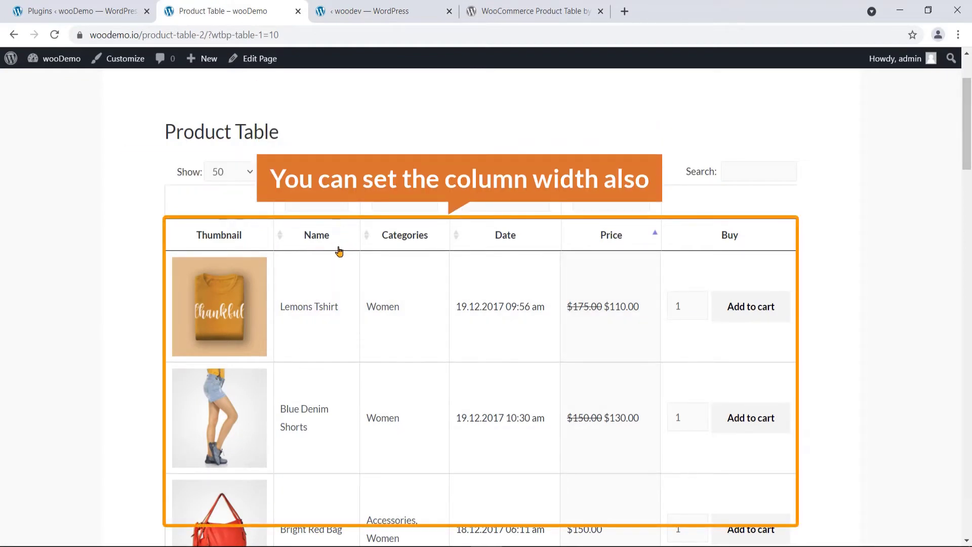
# - Review the storefront product table, then return to the Name column's settings in the admin
pyautogui.click(362, 12)
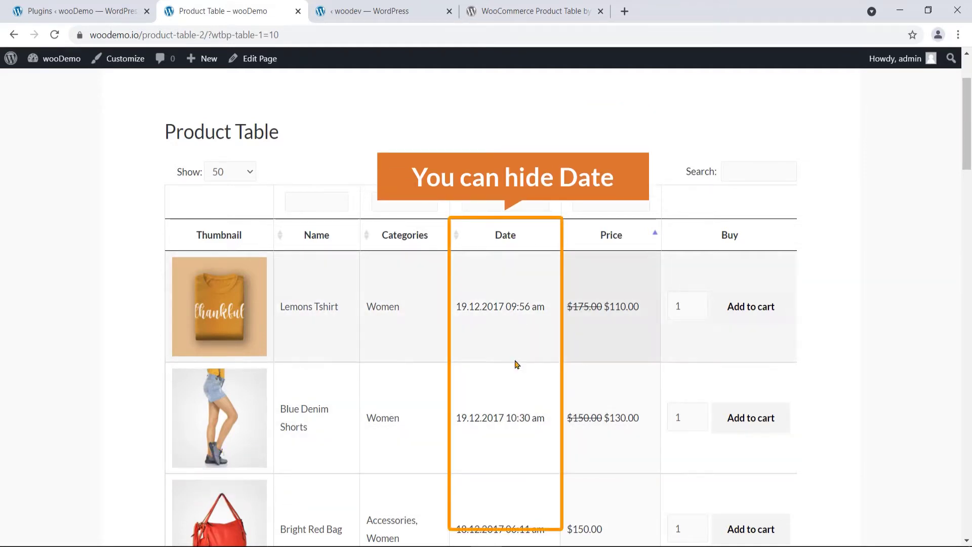
pyautogui.click(355, 11)
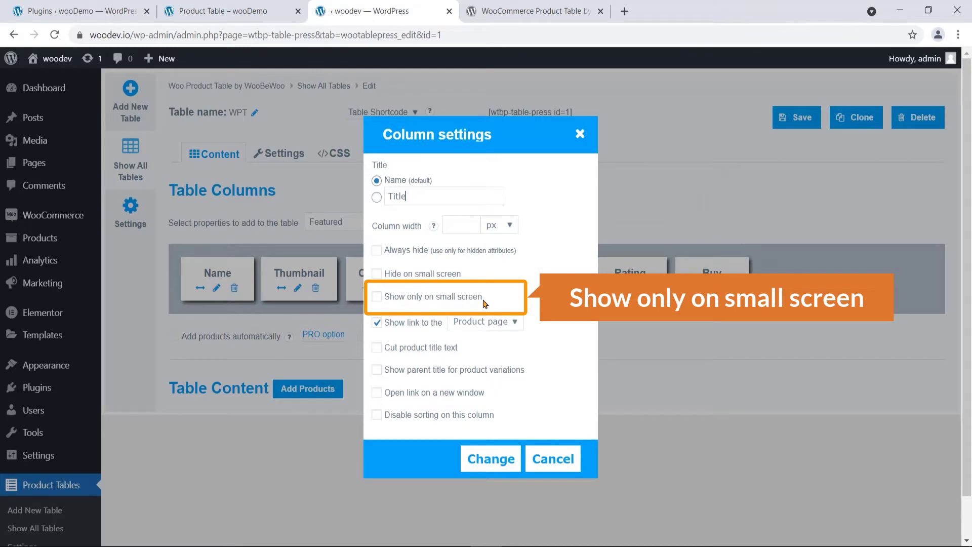
# - Try 'Cut product title text' with length 5, check the storefront, then turn it off and save
pyautogui.click(377, 348)
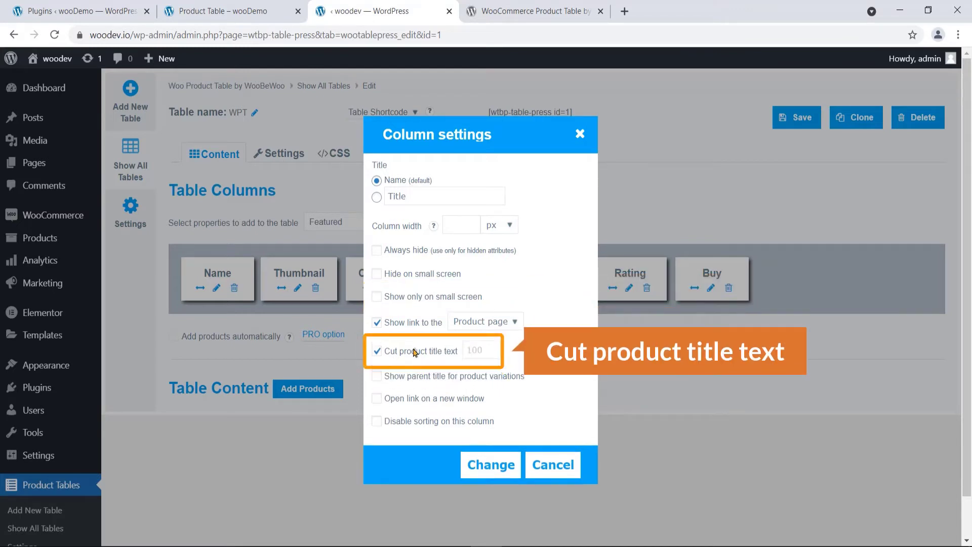
pyautogui.click(223, 11)
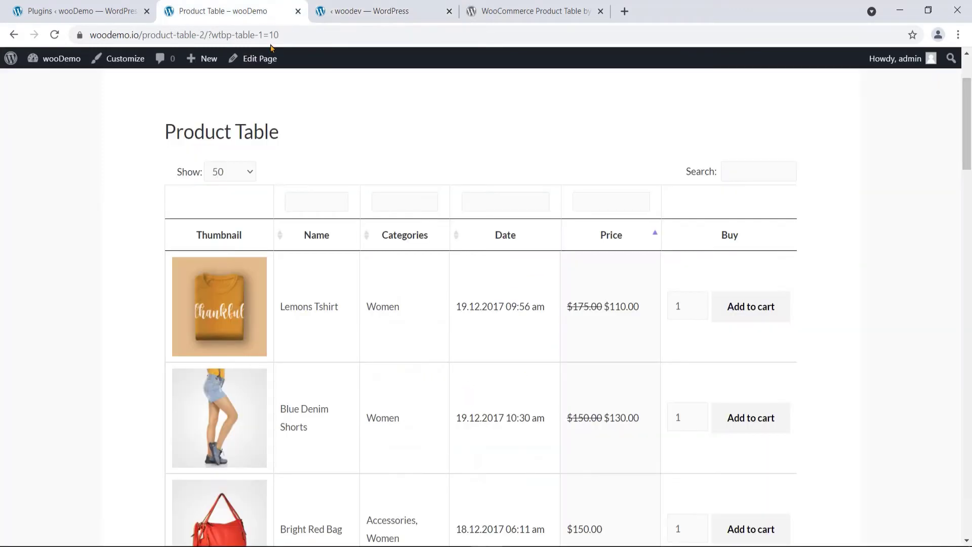
pyautogui.scroll(-9, 303, 373)
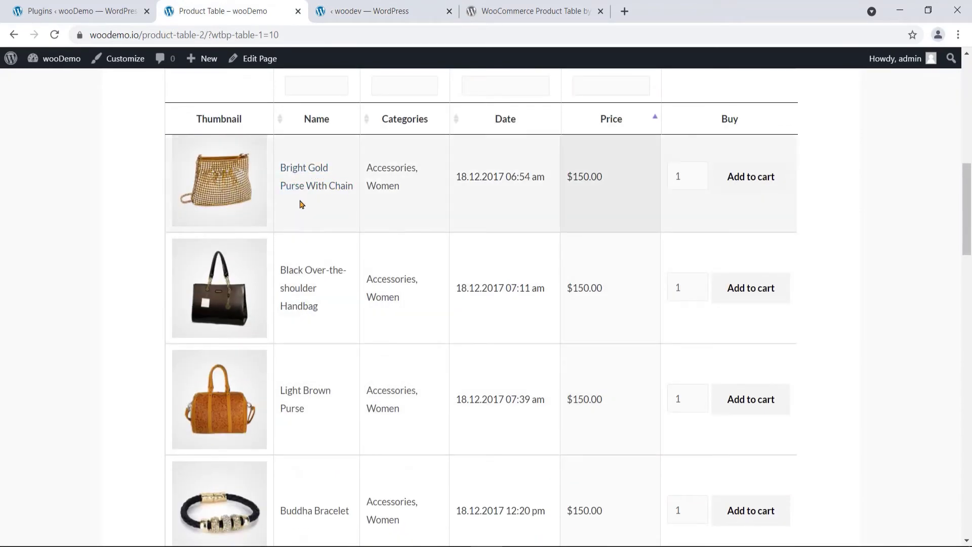
pyautogui.click(353, 16)
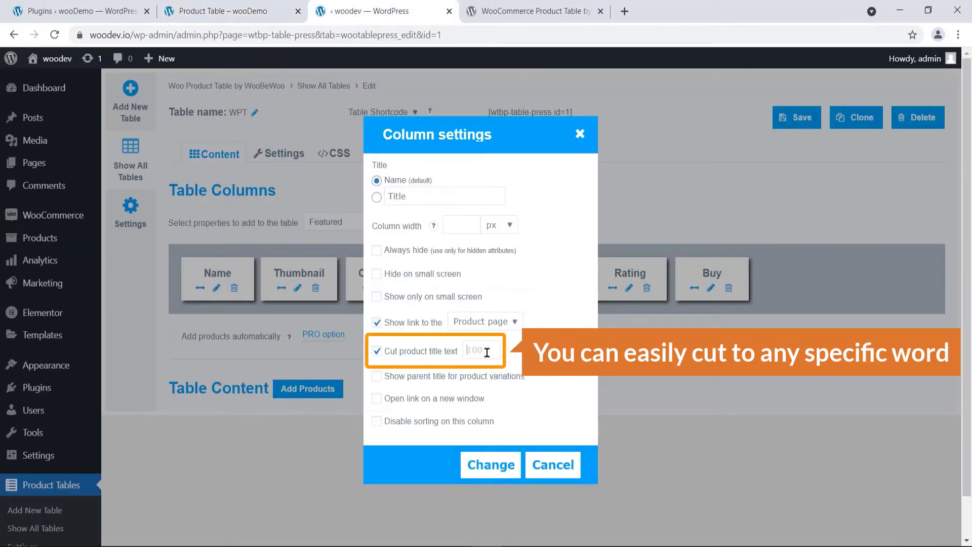
pyautogui.write('50')
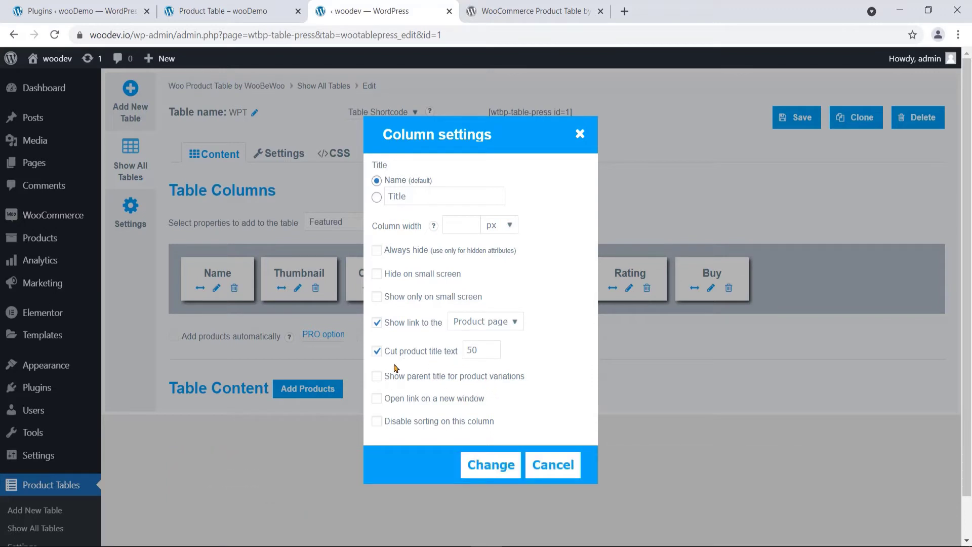
pyautogui.click(376, 351)
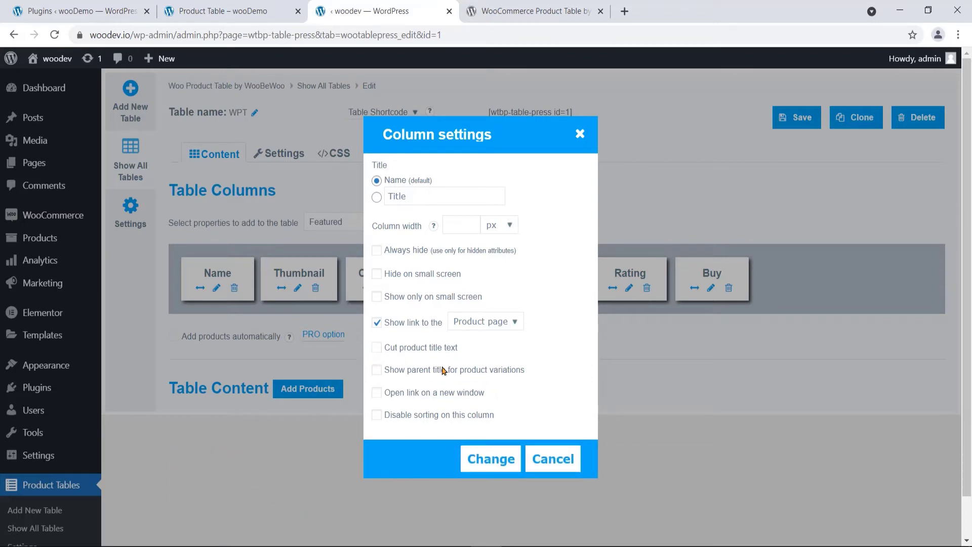
pyautogui.click(488, 466)
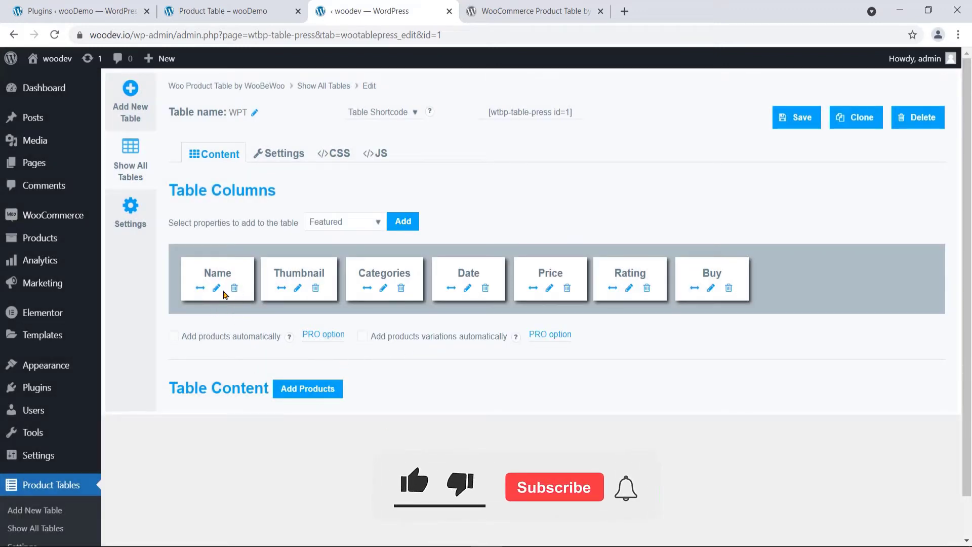
# - Switch the Name column to display its custom title 'Title' and apply the change
pyautogui.click(217, 288)
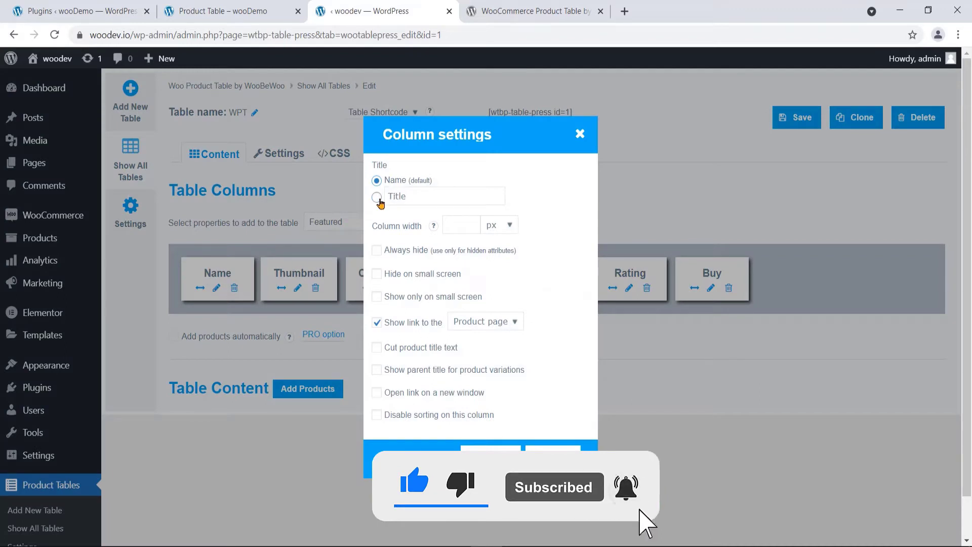
pyautogui.click(376, 197)
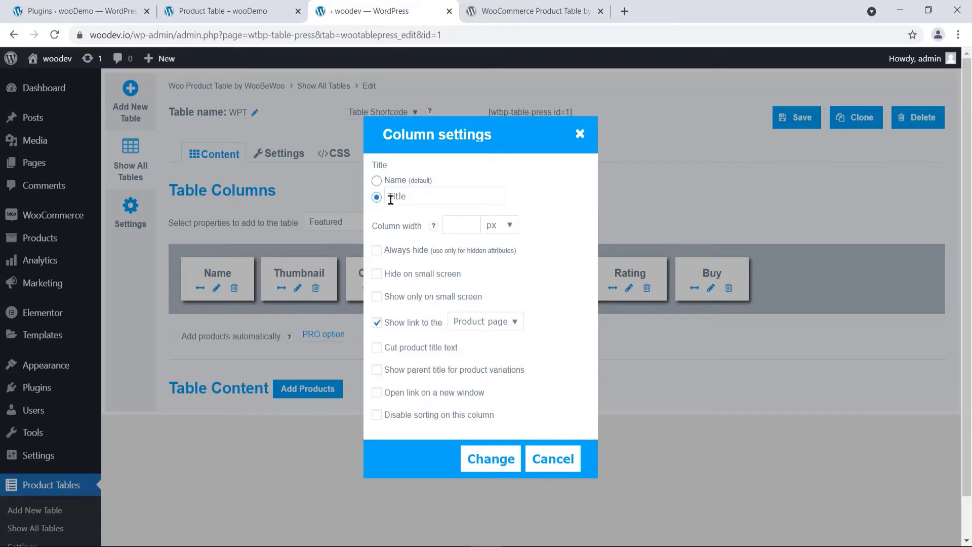
pyautogui.click(493, 464)
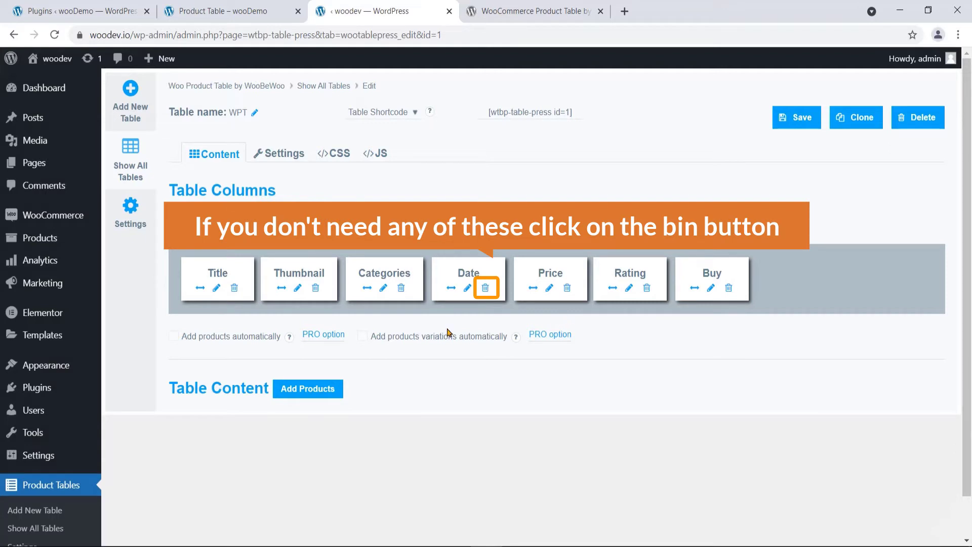
# - Delete the Date column card and save the table configuration
pyautogui.click(485, 290)
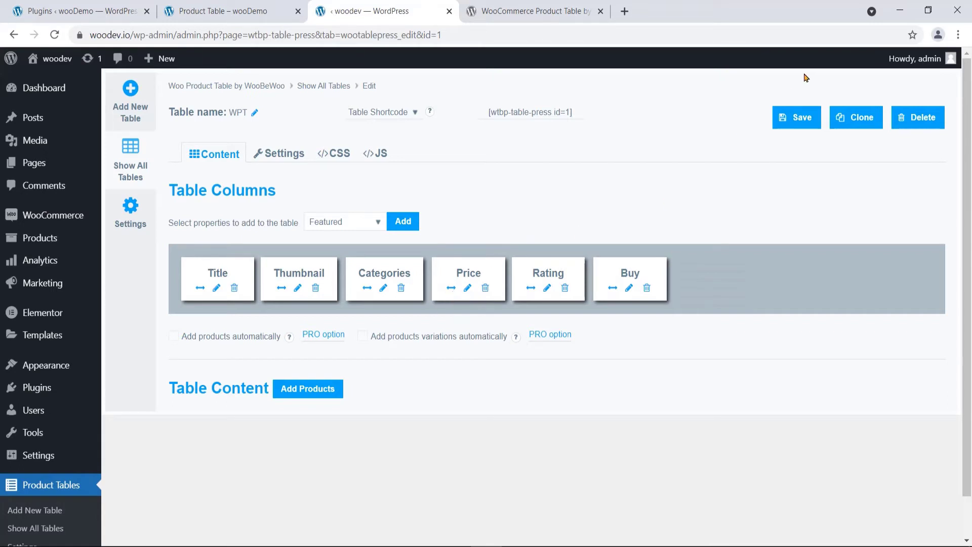
pyautogui.click(799, 123)
pyautogui.click(798, 122)
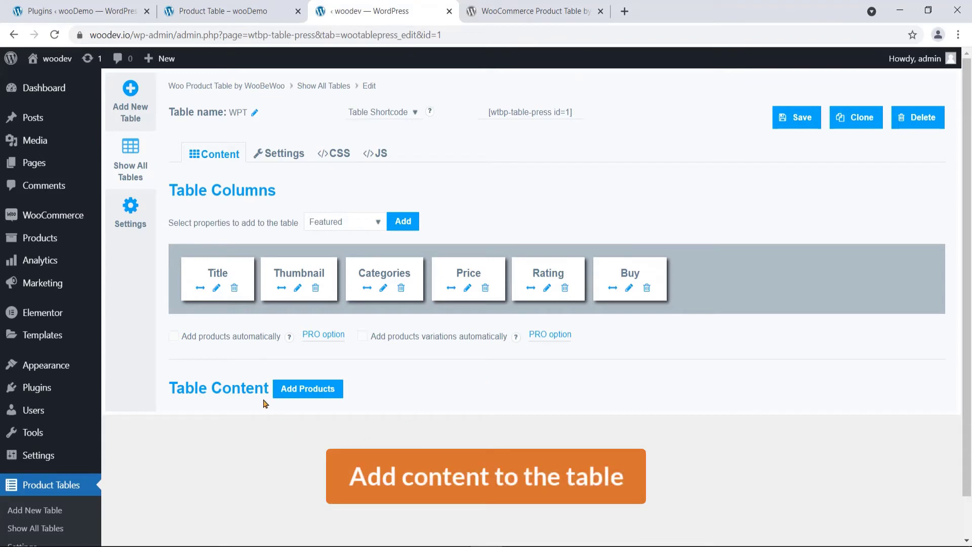
# - Glance over the live product table page and return to the table editor
pyautogui.click(225, 13)
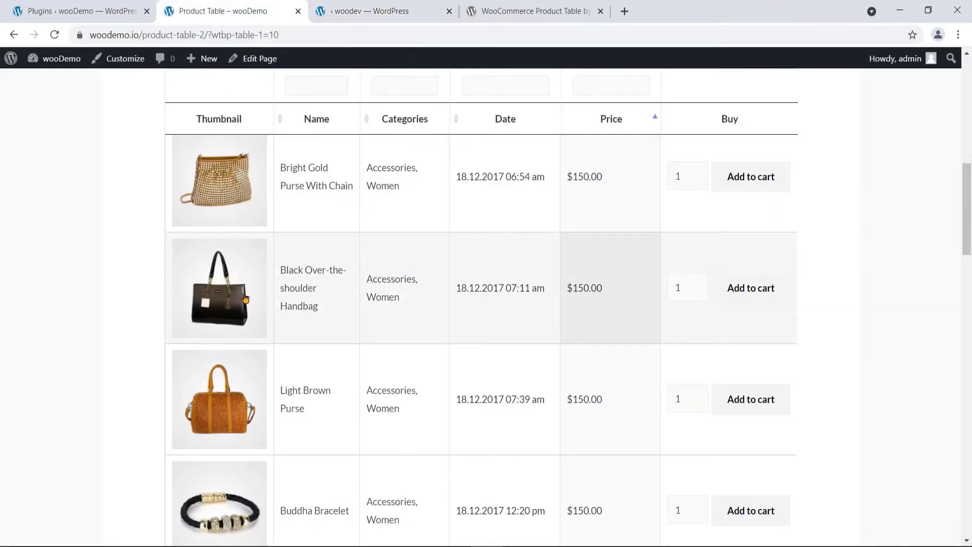
pyautogui.scroll(-3, 483, 340)
pyautogui.scroll(5, 460, 347)
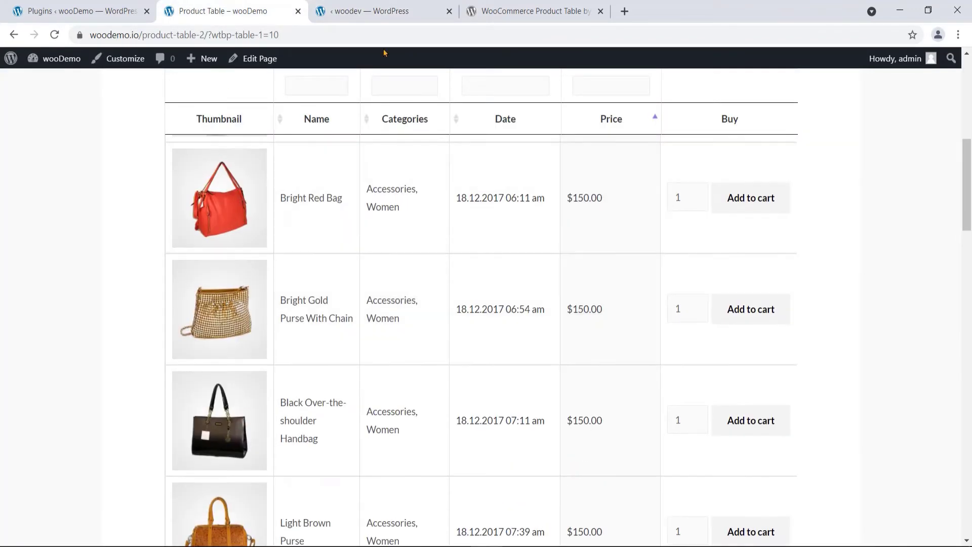
pyautogui.click(387, 10)
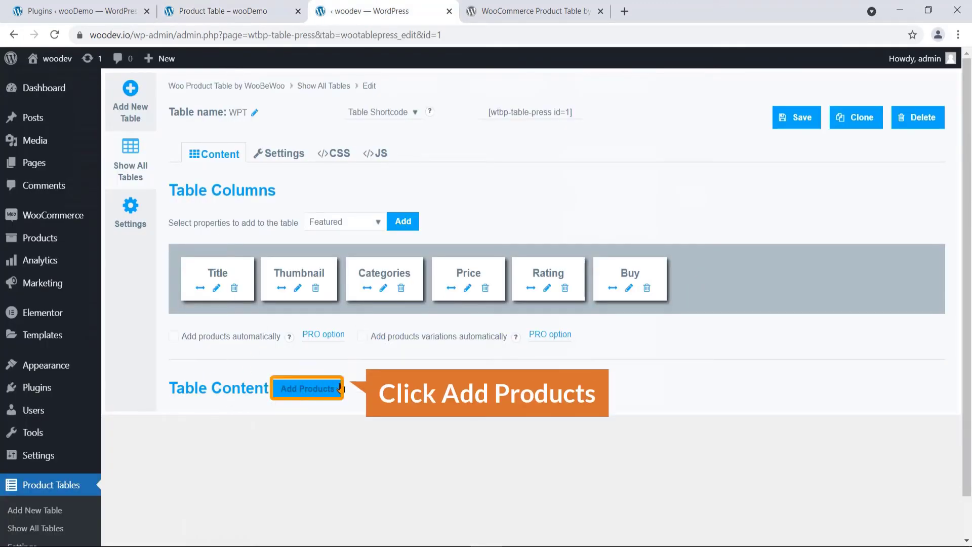
# - Select every product in the Manage Table Contents list
pyautogui.click(307, 389)
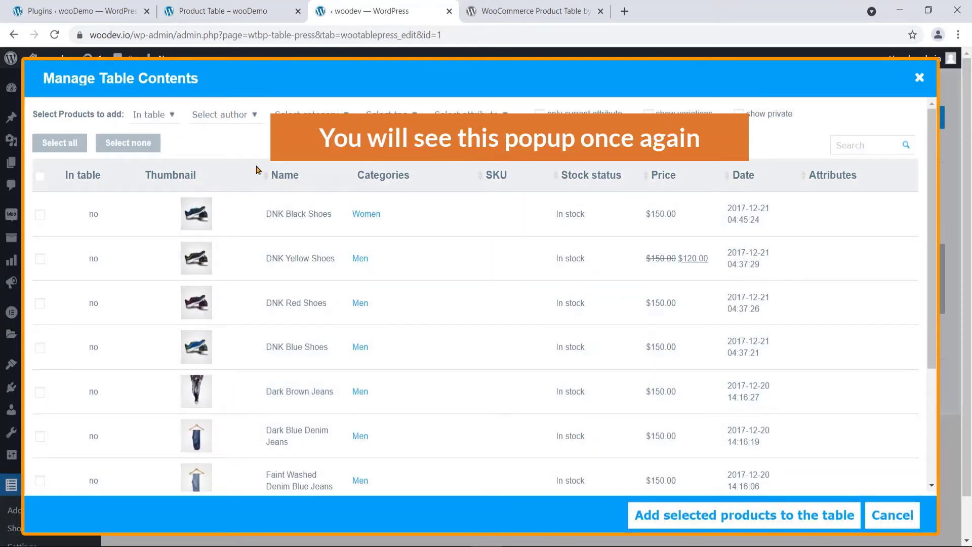
pyautogui.click(73, 147)
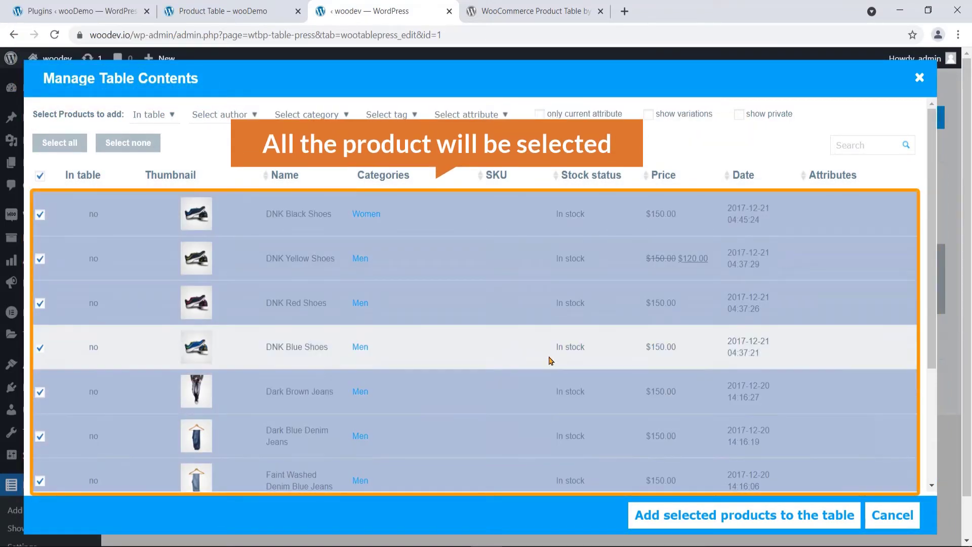
pyautogui.scroll(-3, 549, 359)
pyautogui.scroll(3, 582, 405)
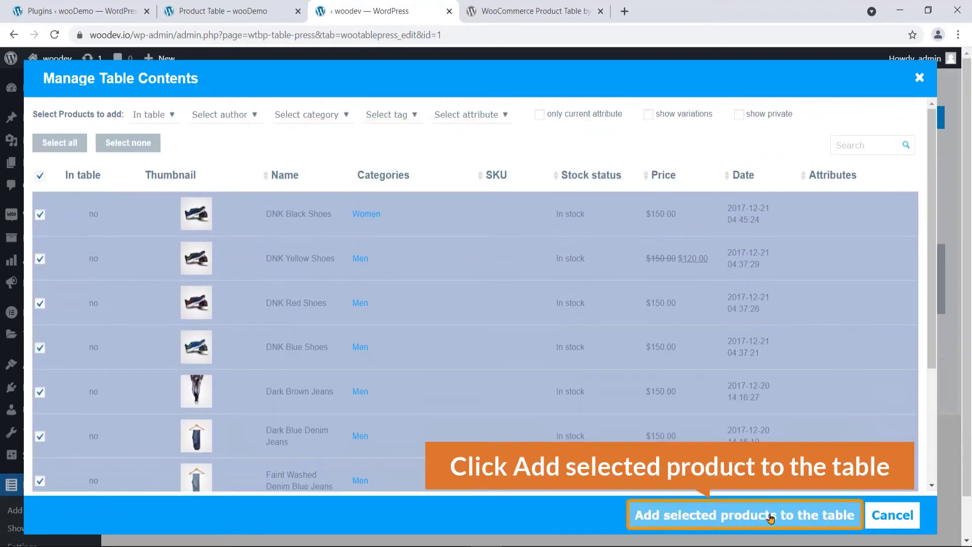
# - Add all selected products to the table and scroll the Table Content list to verify, e.g. DNK Black Shoes
pyautogui.click(818, 523)
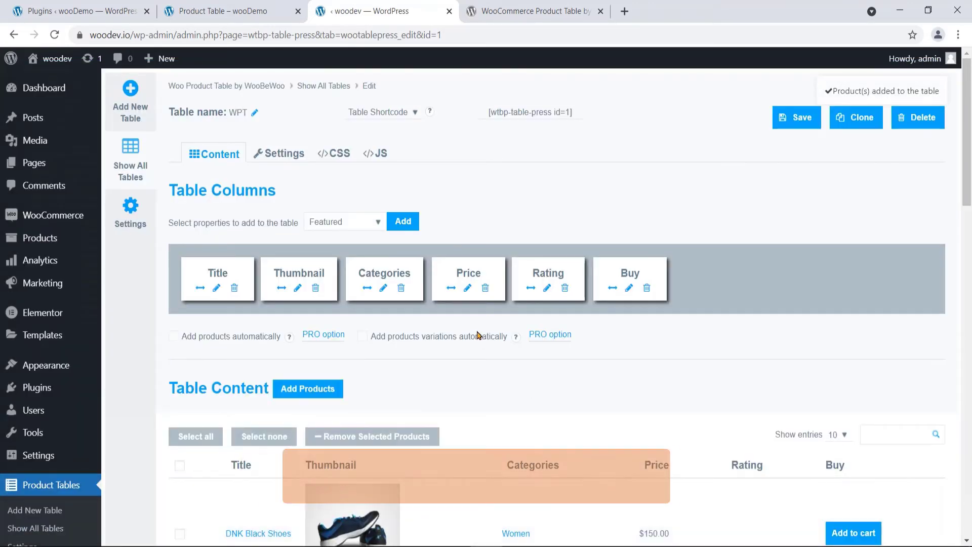
pyautogui.scroll(-4, 478, 253)
pyautogui.scroll(-15, 478, 335)
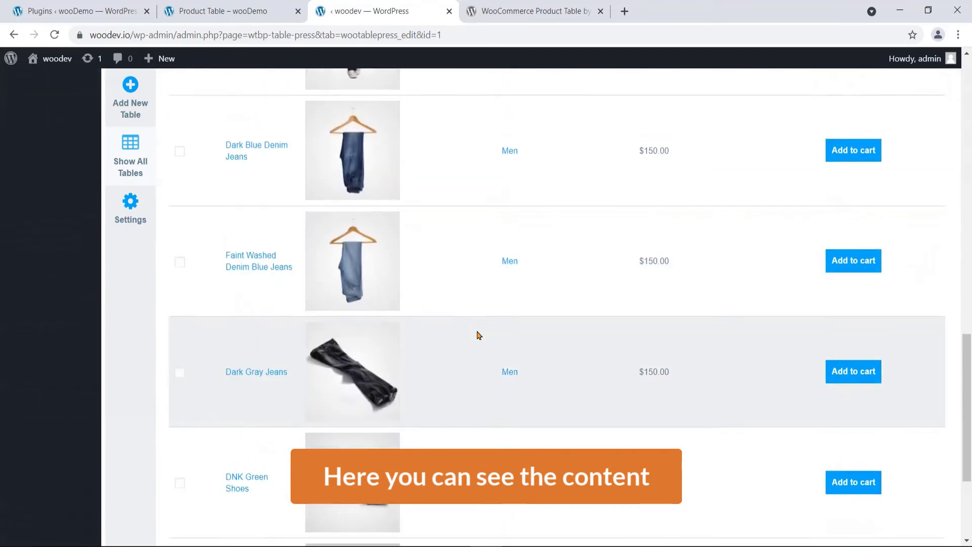
pyautogui.scroll(15, 479, 332)
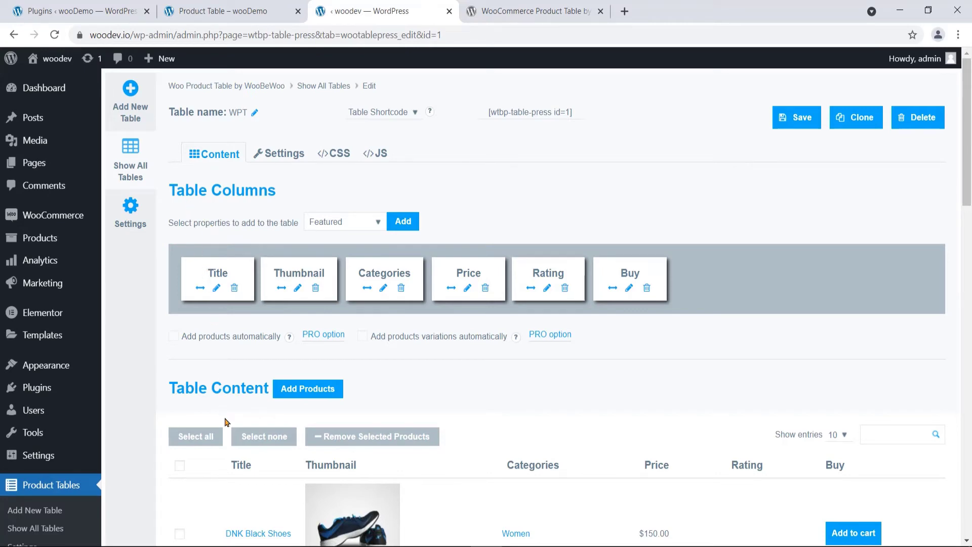
pyautogui.scroll(-3, 226, 422)
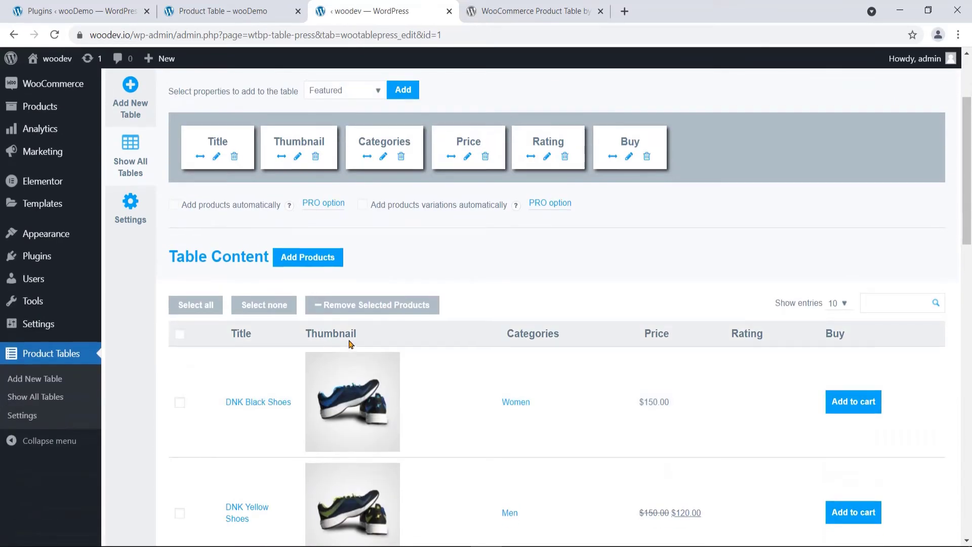
pyautogui.scroll(3, 350, 344)
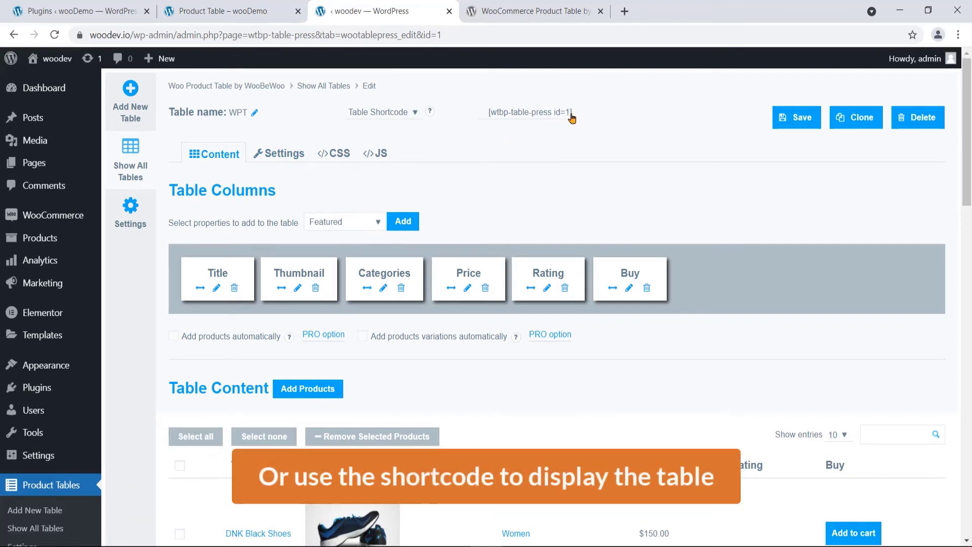
# - Copy the table shortcode [wtbp-table-press id=1]
pyautogui.moveTo(572, 114); pyautogui.dragTo(490, 120)
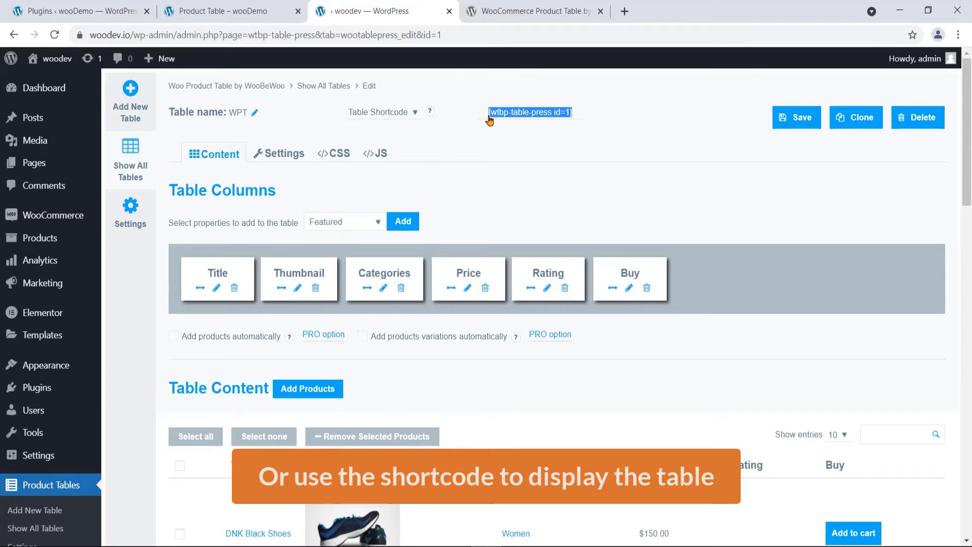
pyautogui.rightClick(501, 115)
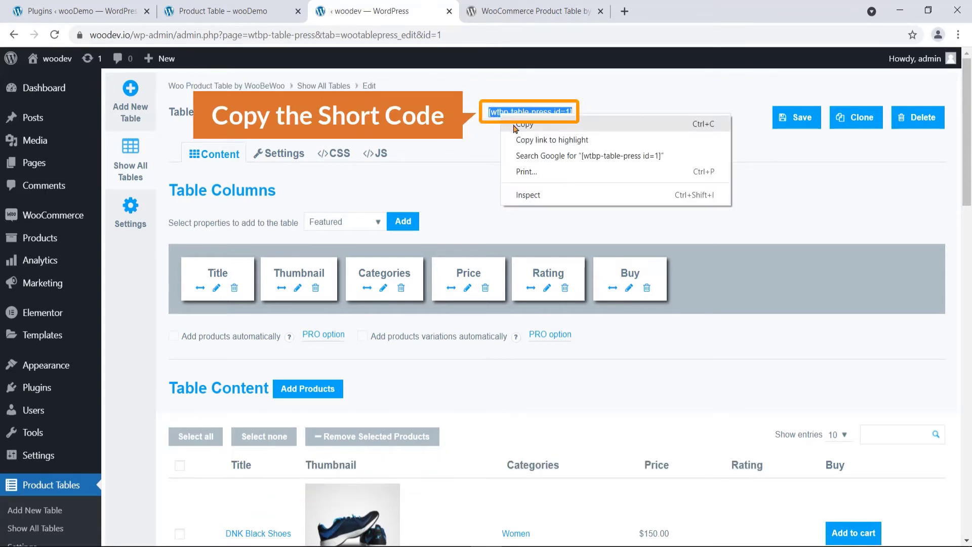
pyautogui.click(522, 124)
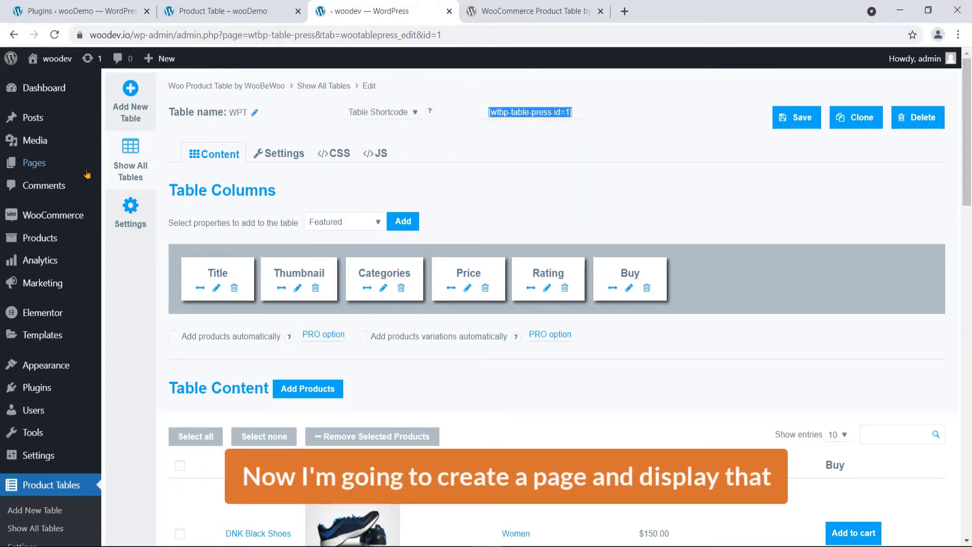
# - Open Pages > Add New in a new browser tab
pyautogui.moveTo(38, 164)
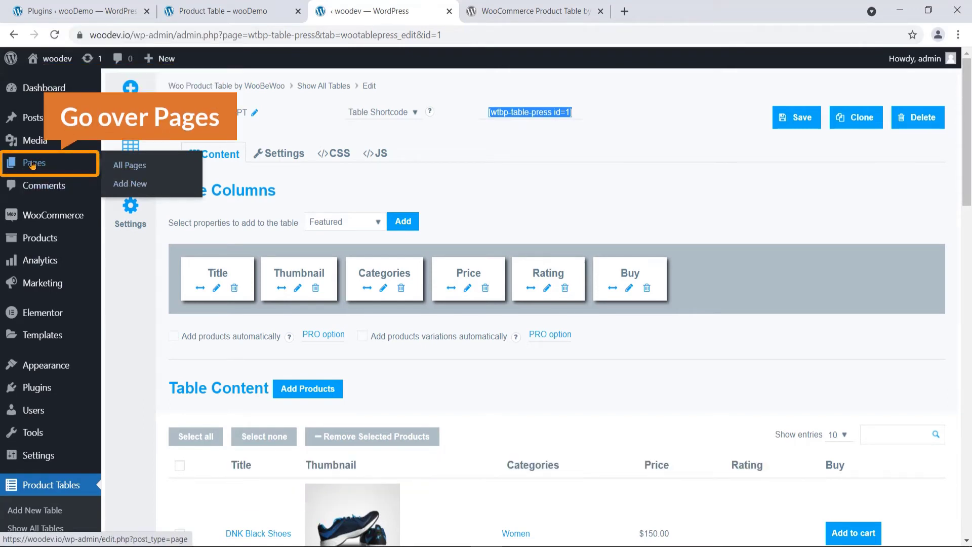
pyautogui.rightClick(139, 186)
pyautogui.click(151, 195)
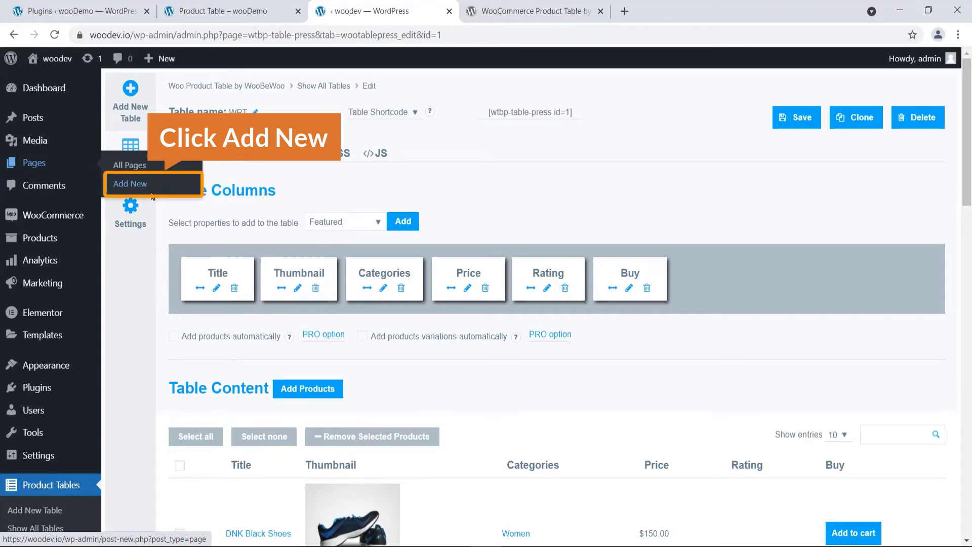
# - Title the new page 'Product table' and publish it
pyautogui.click(557, 7)
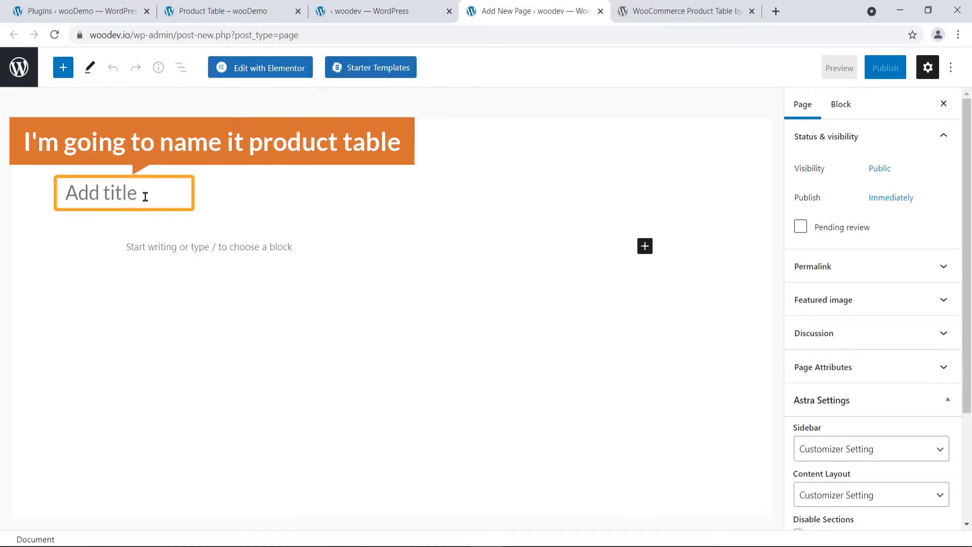
pyautogui.write('Product tab')
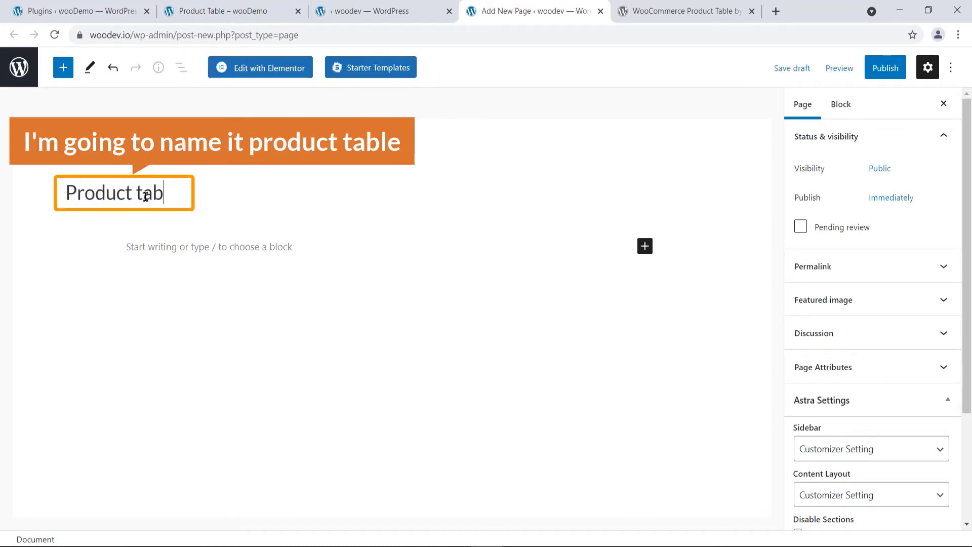
pyautogui.write('le')
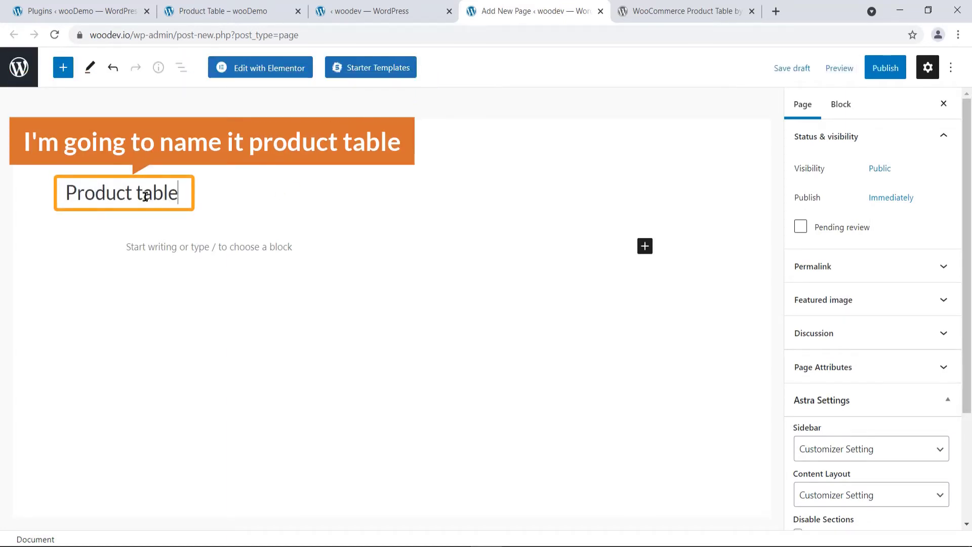
pyautogui.click(885, 69)
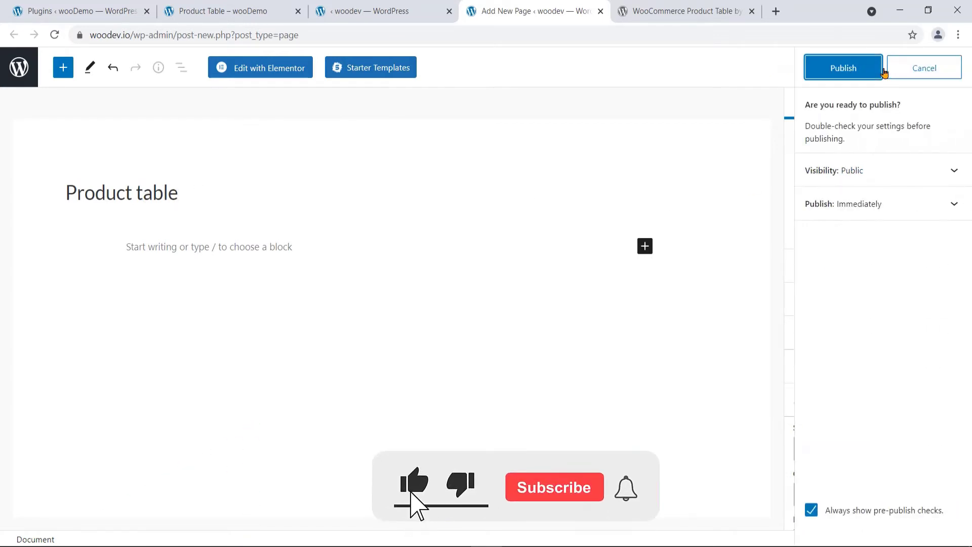
pyautogui.click(849, 73)
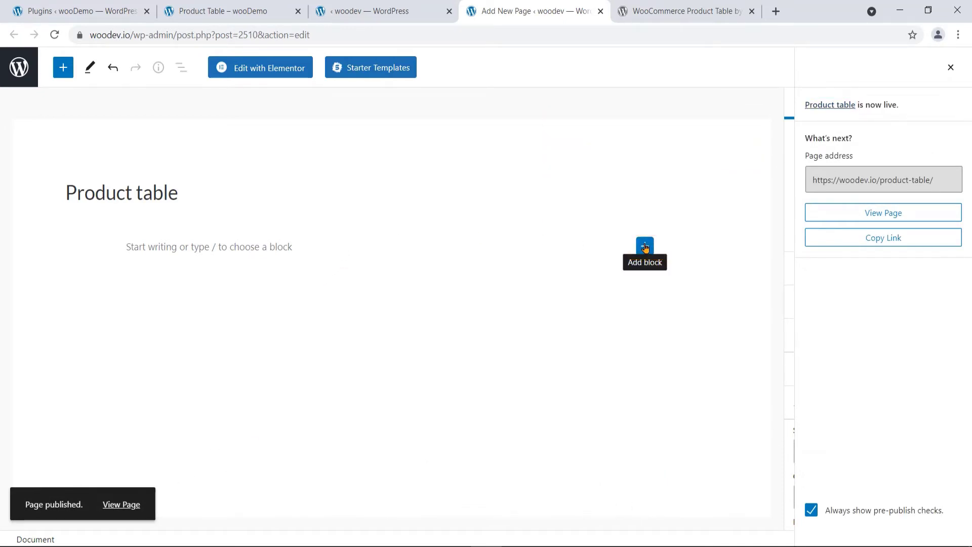
# - Insert a Shortcode block and paste [wtbp-table-press id=1] into it
pyautogui.click(645, 247)
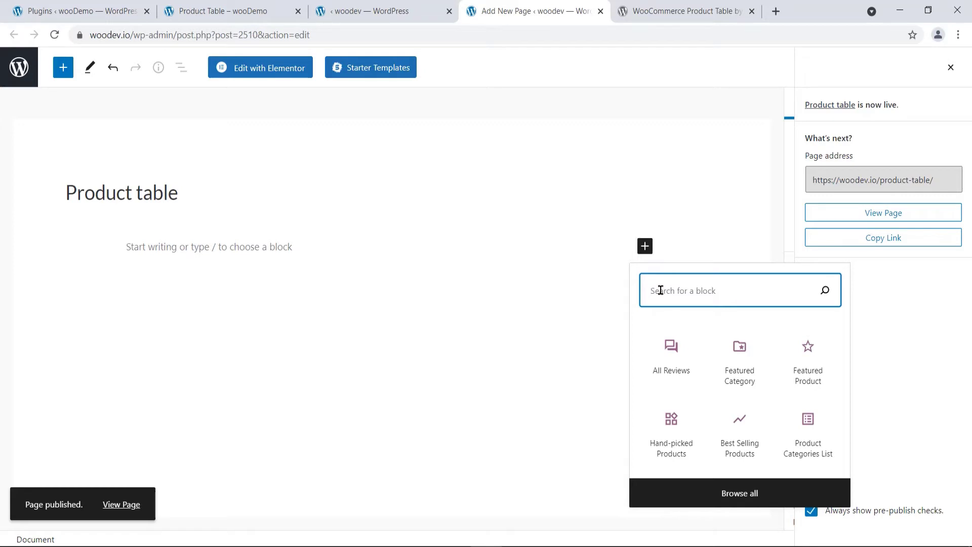
pyautogui.write('sho')
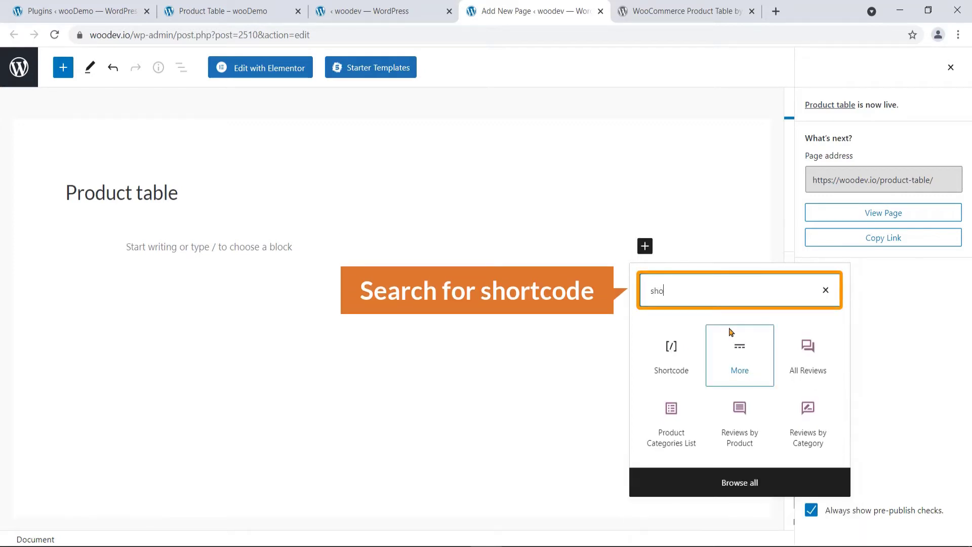
pyautogui.write('rt')
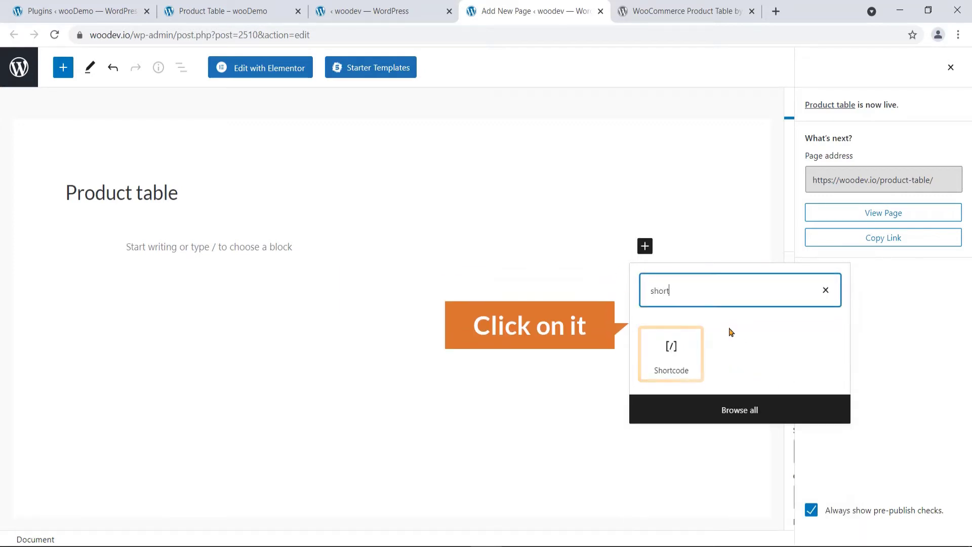
pyautogui.click(668, 356)
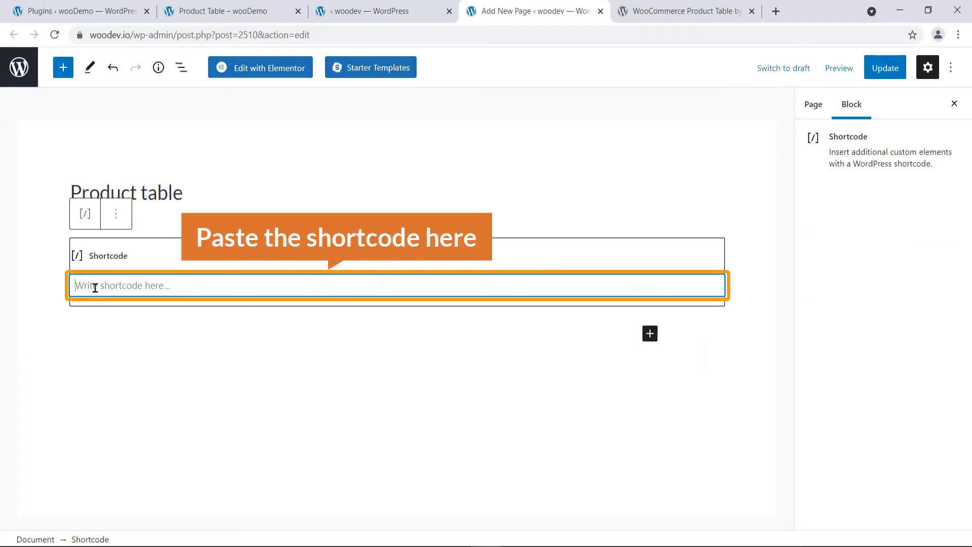
pyautogui.hotkey('ctrl', 'v')
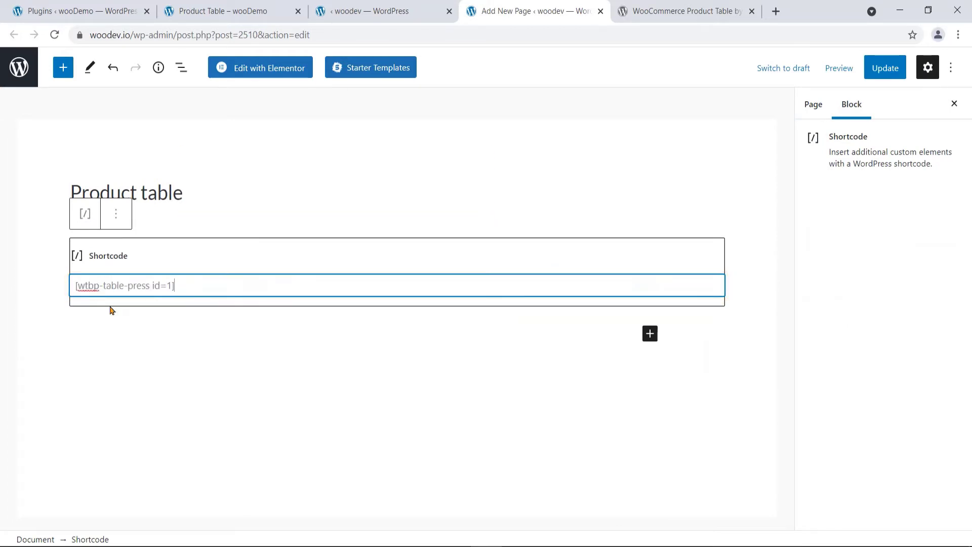
# - Update the page and open the live Product table page in a new tab
pyautogui.click(190, 376)
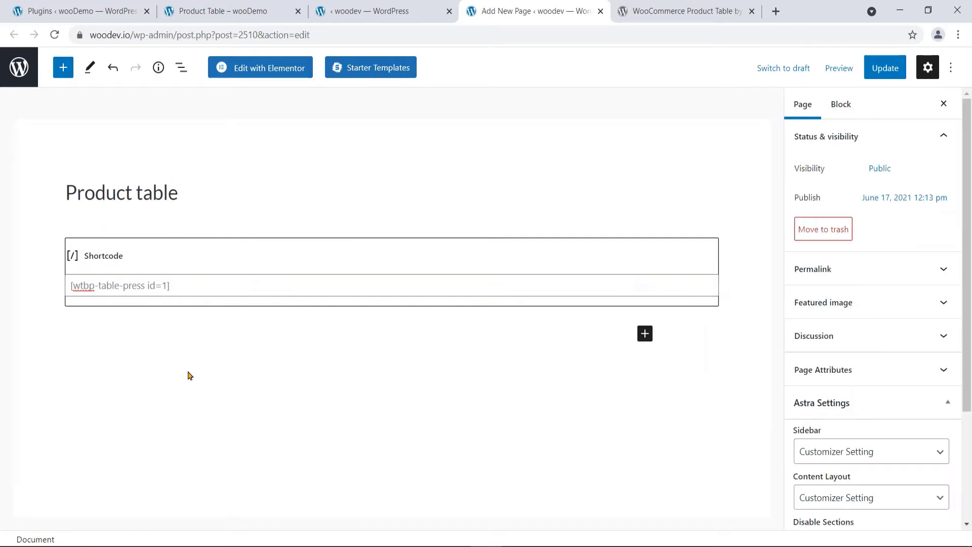
pyautogui.click(889, 75)
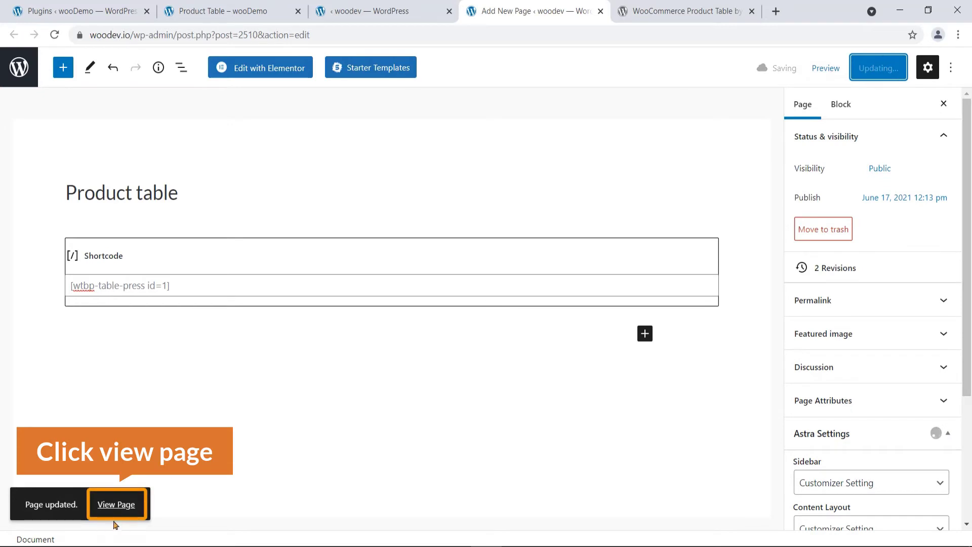
pyautogui.rightClick(119, 510)
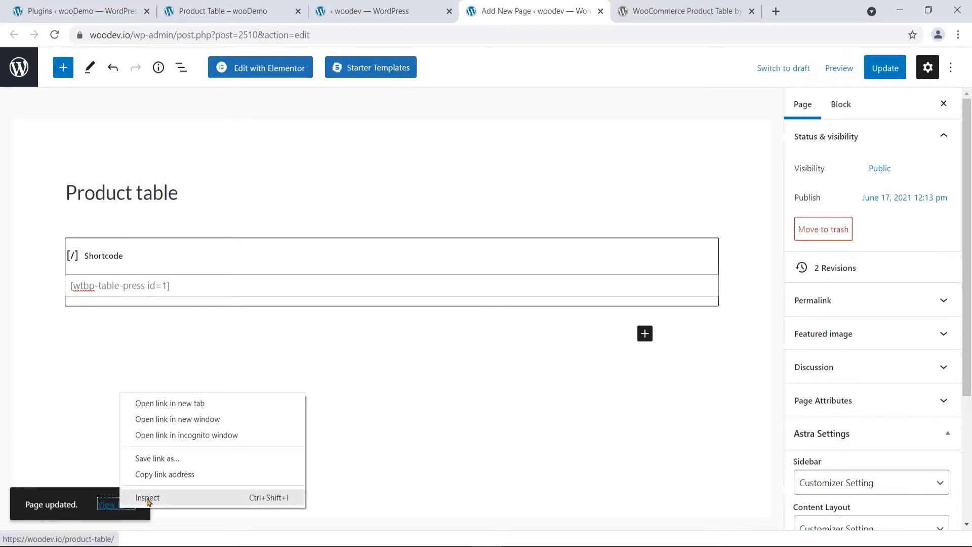
pyautogui.click(201, 404)
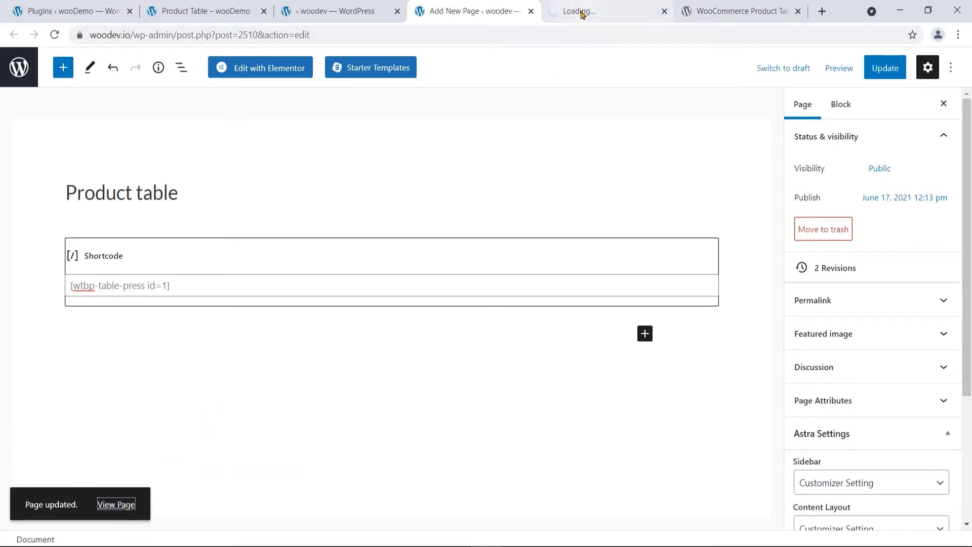
# - Scroll through the live Product table's Title-to-Buy columns, then bring up the wooDemo sortable table
pyautogui.click(582, 14)
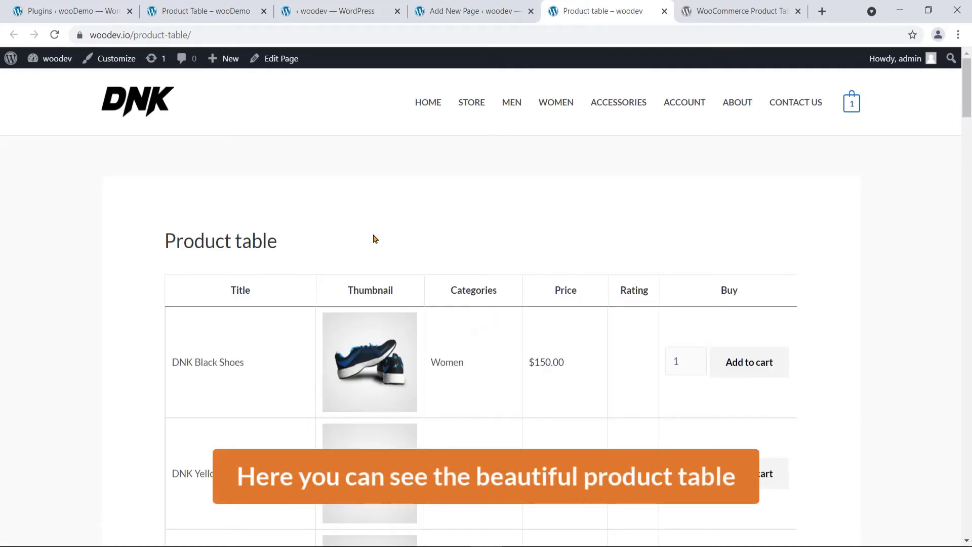
pyautogui.scroll(-20, 374, 239)
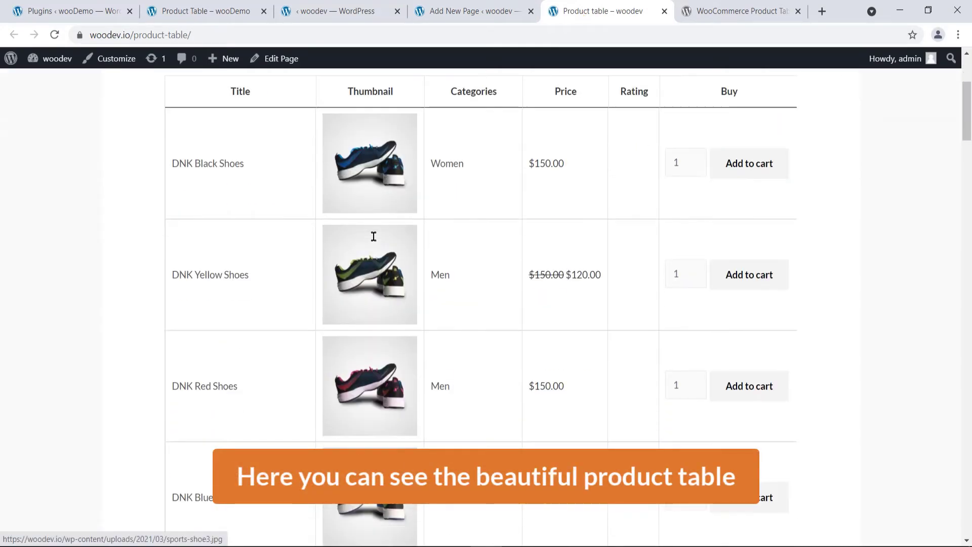
pyautogui.scroll(-20, 374, 249)
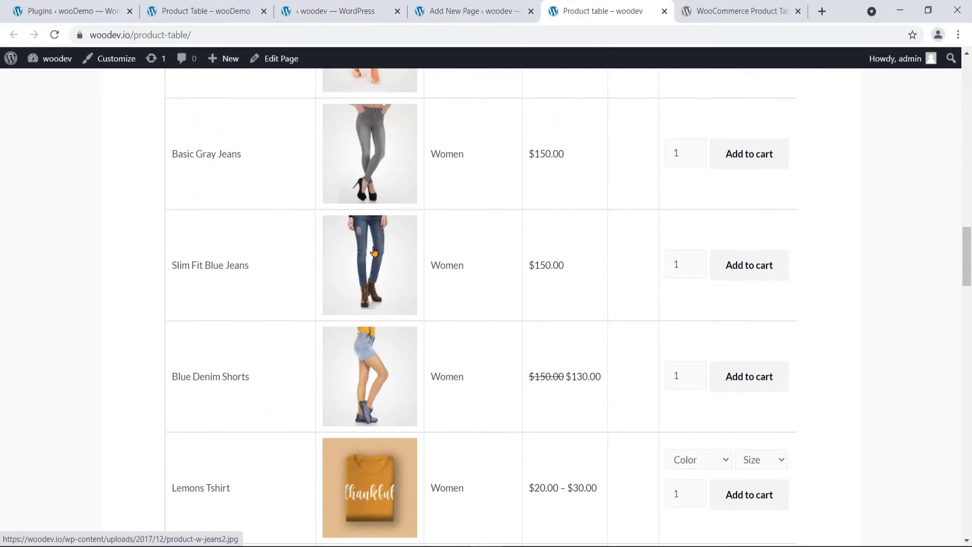
pyautogui.scroll(-15, 373, 254)
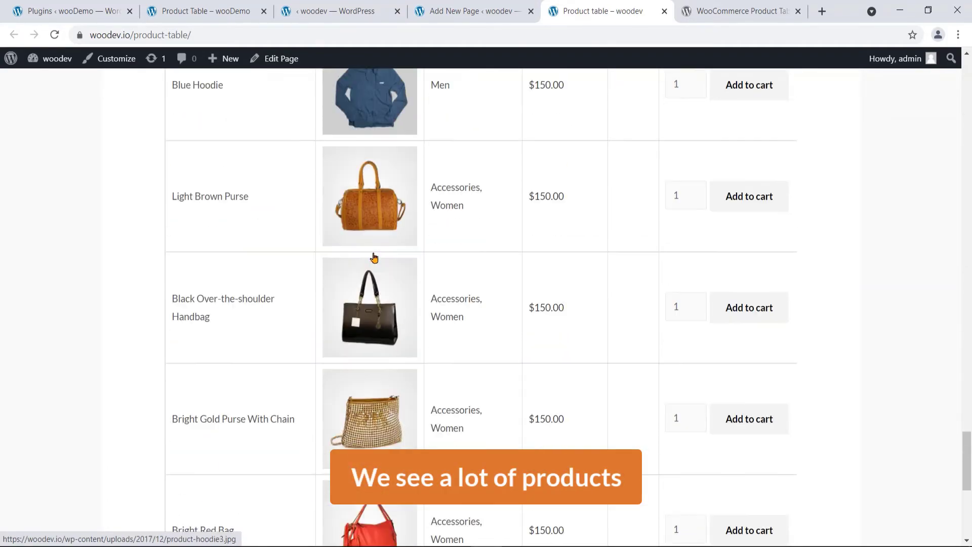
pyautogui.scroll(12, 374, 258)
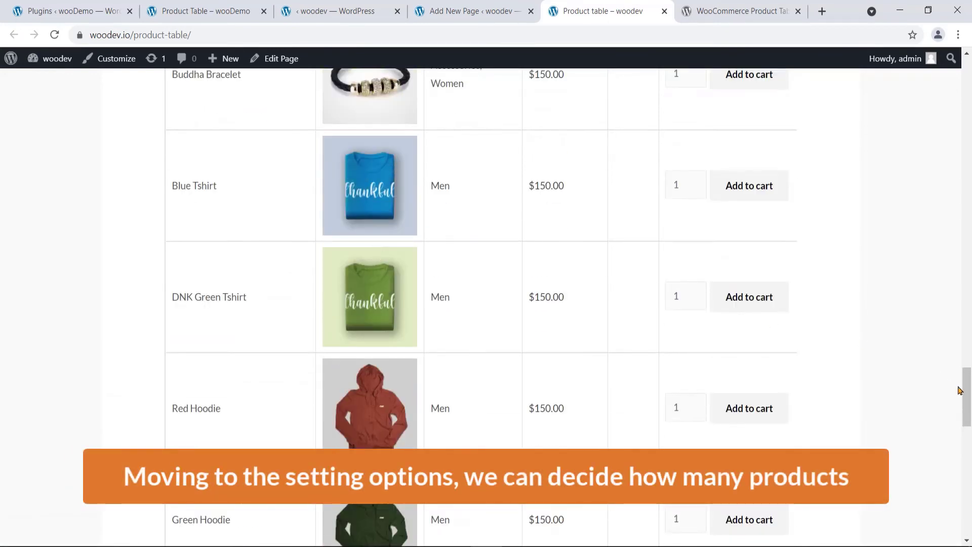
pyautogui.scroll(-10, 405, 334)
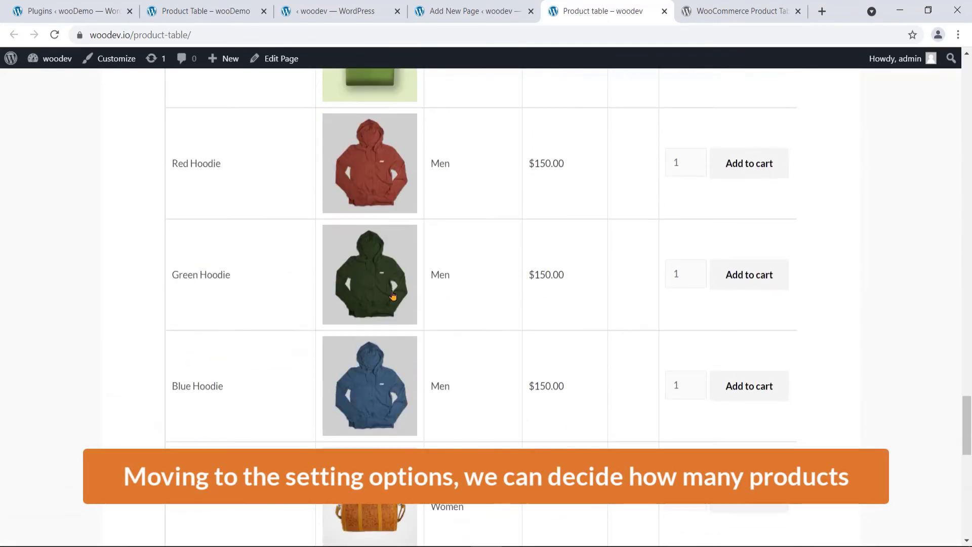
pyautogui.scroll(12, 436, 301)
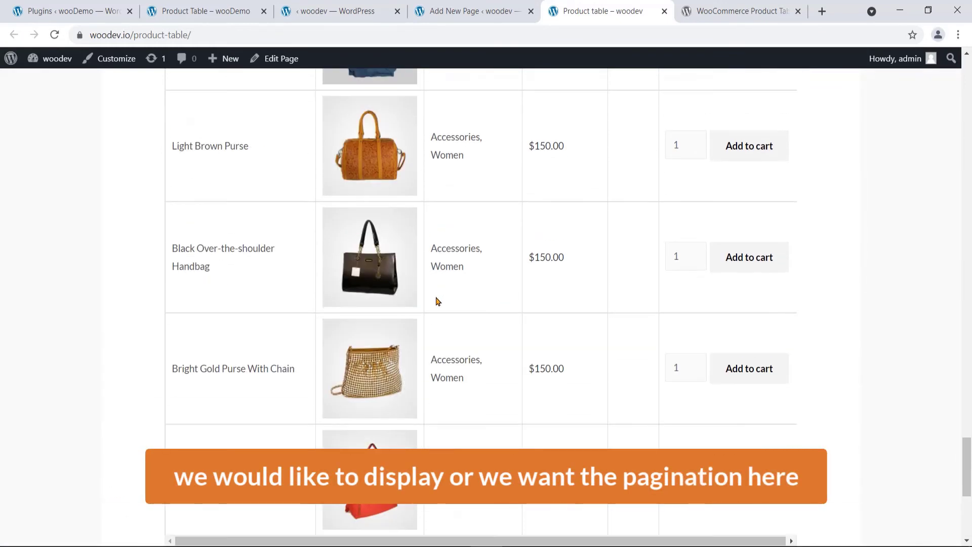
pyautogui.scroll(-8, 456, 296)
pyautogui.scroll(-6, 506, 313)
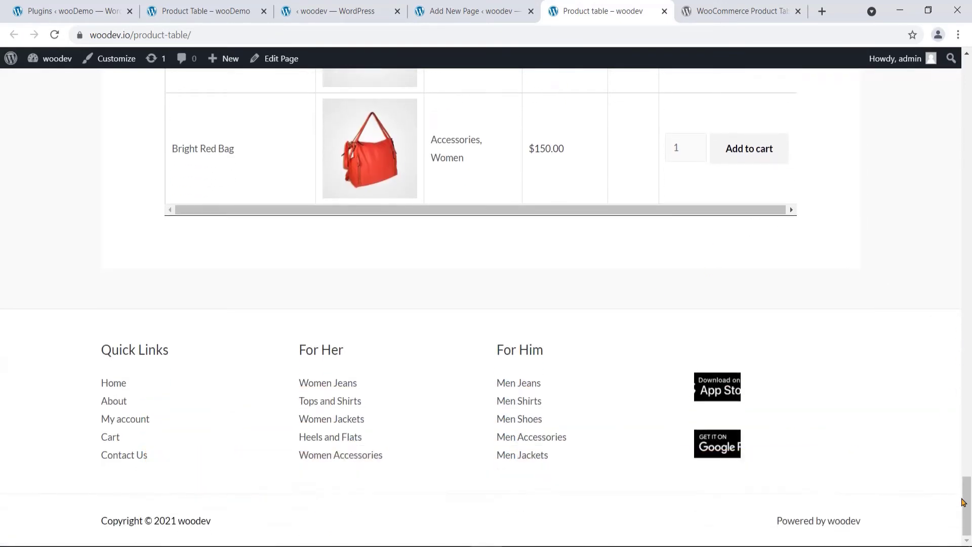
pyautogui.moveTo(967, 487); pyautogui.dragTo(970, 69)
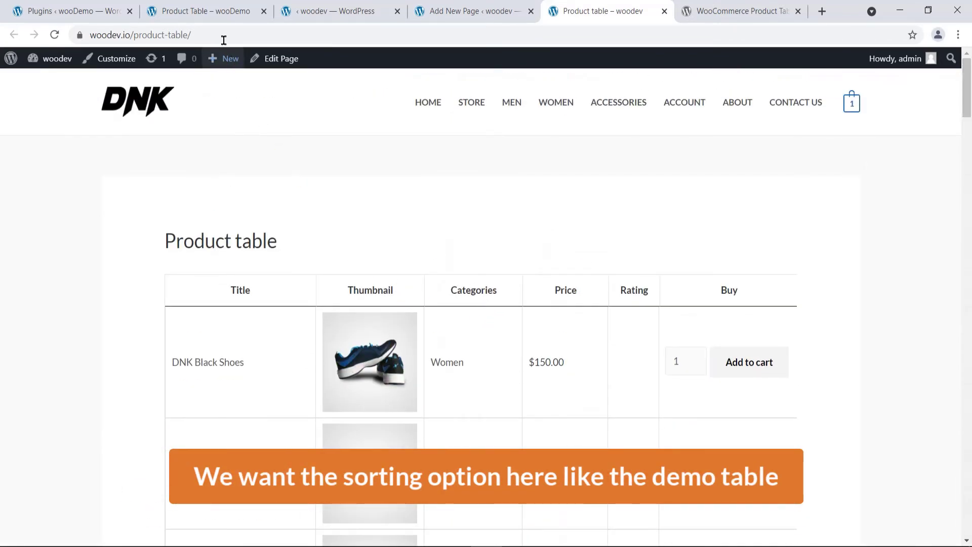
pyautogui.click(199, 10)
# - Sort the demo table by Categories and Name, then return to the WPT table editor
pyautogui.click(390, 126)
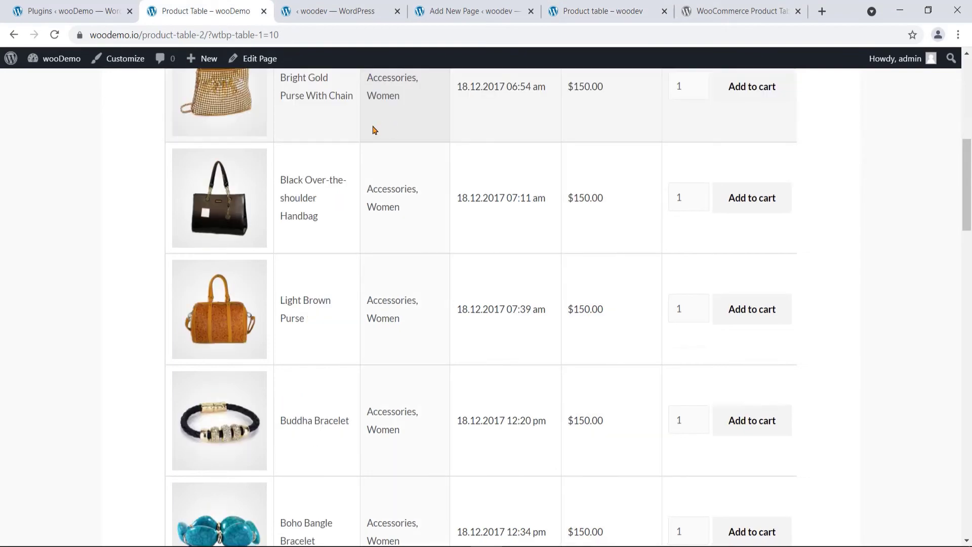
pyautogui.scroll(6, 371, 152)
pyautogui.click(315, 237)
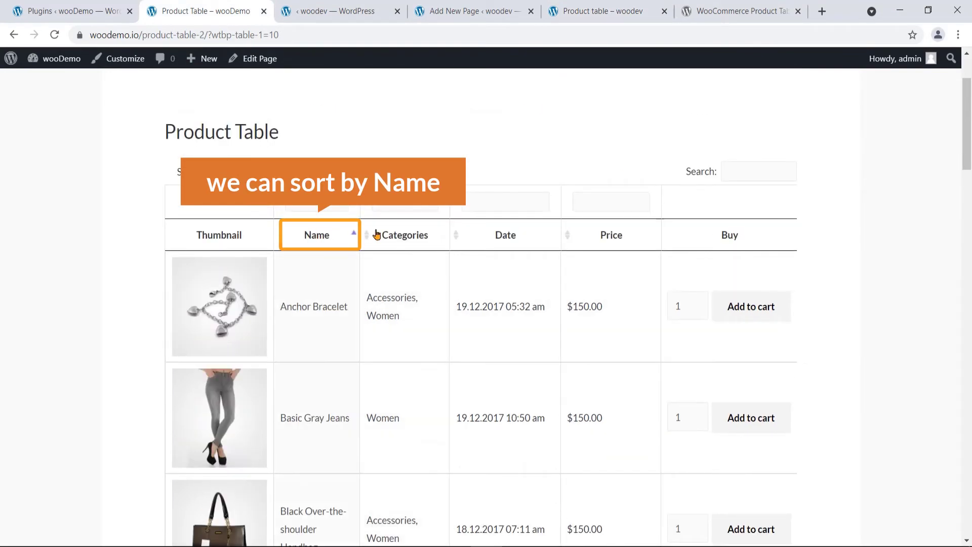
pyautogui.click(386, 236)
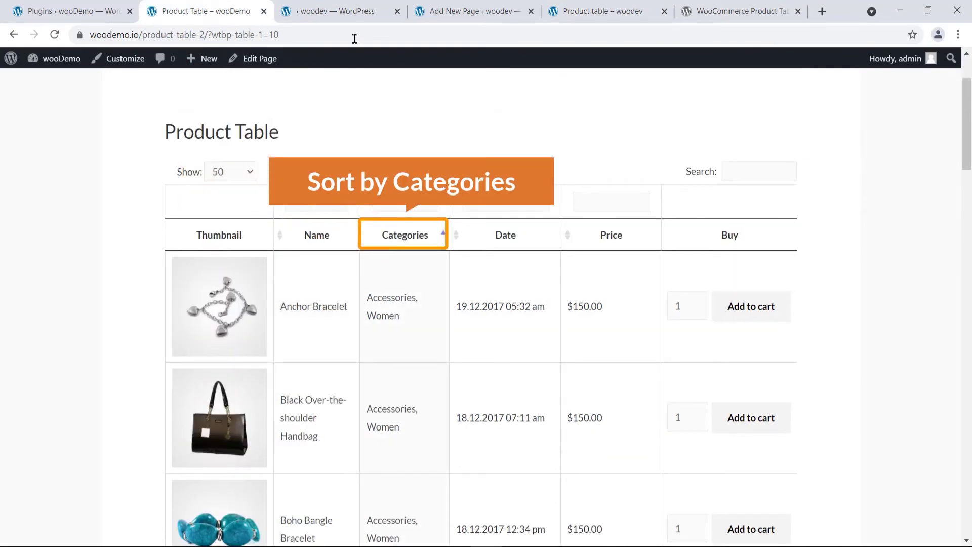
pyautogui.click(341, 11)
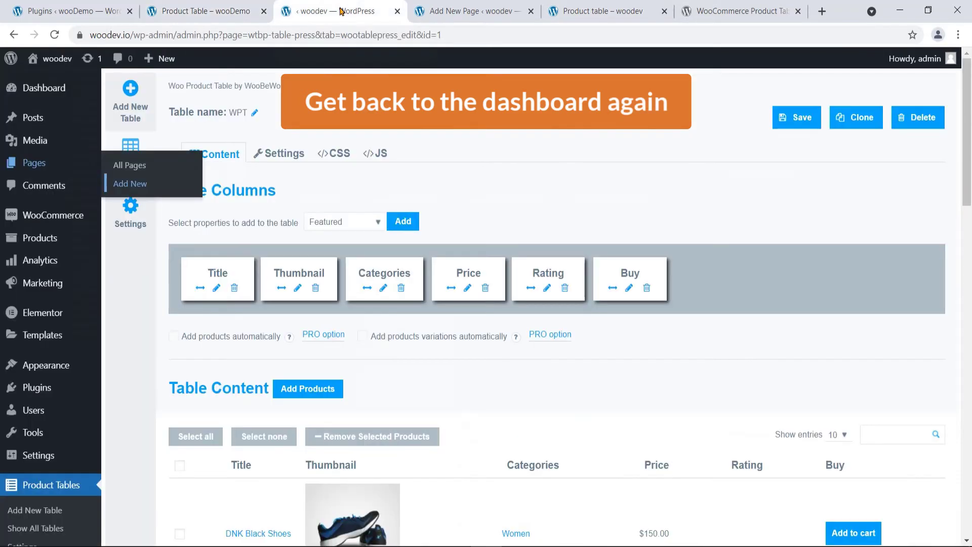
# - Turn on Fixed Header in the WPT table's settings
pyautogui.click(282, 155)
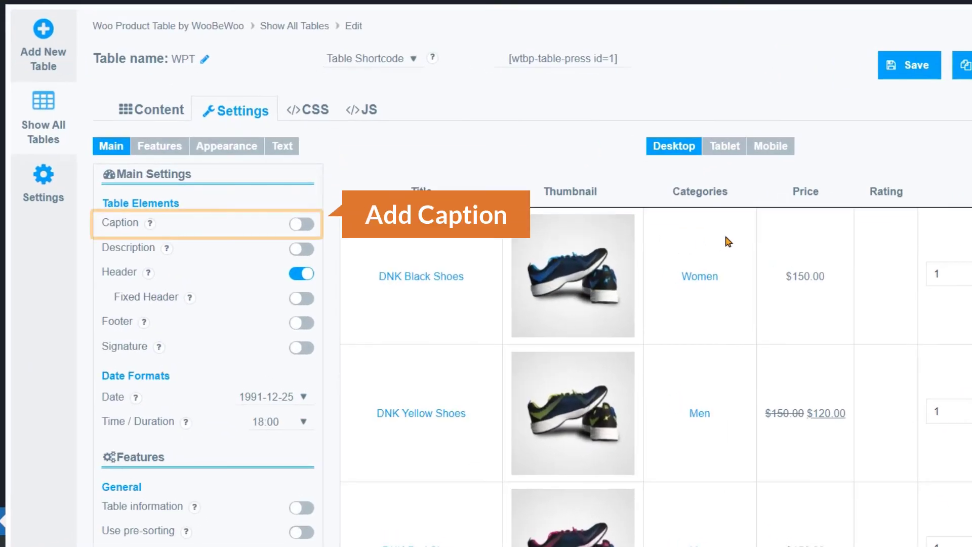
pyautogui.moveTo(240, 295)
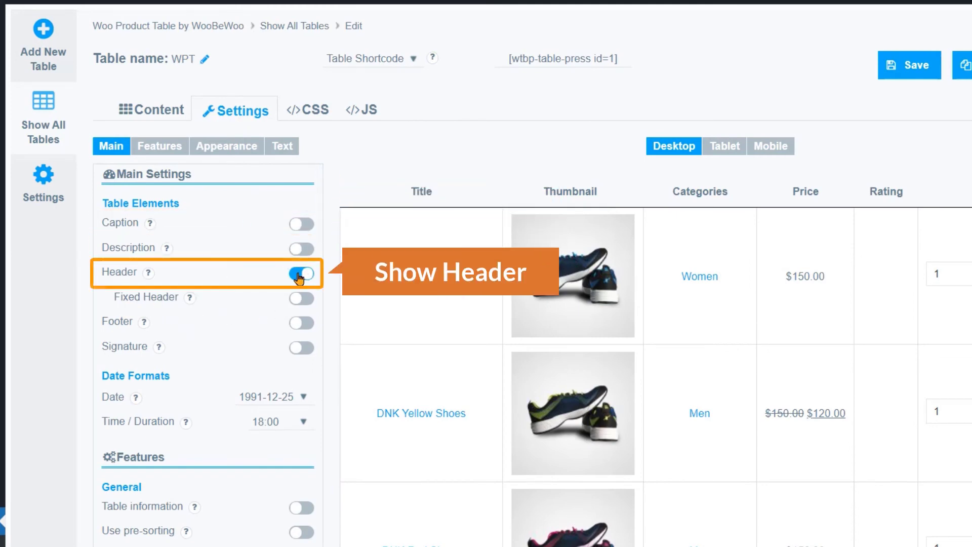
pyautogui.click(301, 299)
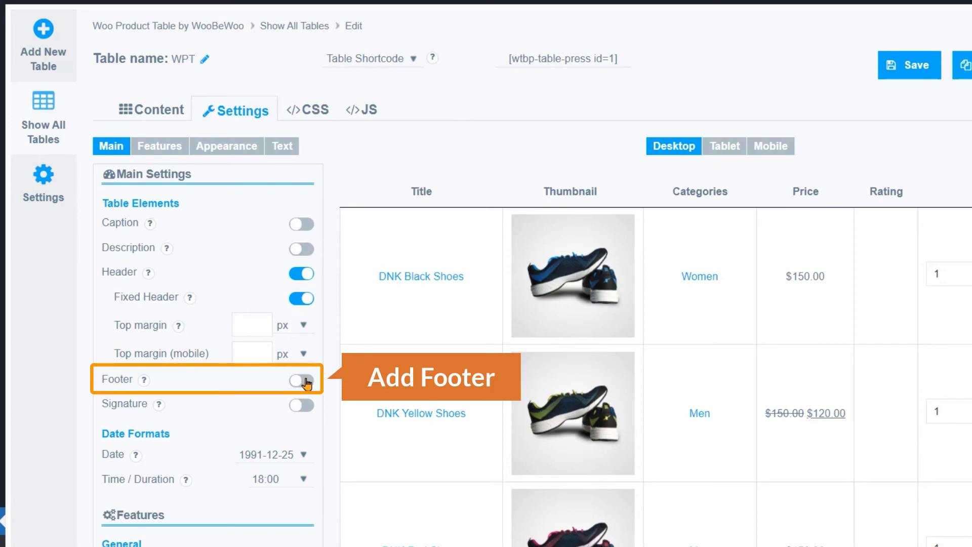
# - Use 25.12.1991 dates and 9:00 pm times, and enable pre-sorting and frontend sorting
pyautogui.moveTo(938, 205); pyautogui.dragTo(935, 537)
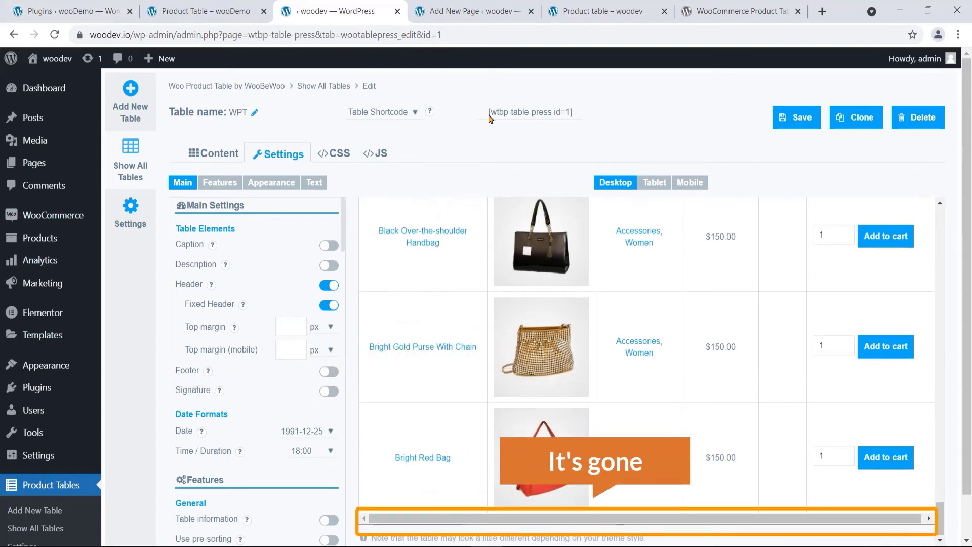
pyautogui.scroll(-4, 300, 371)
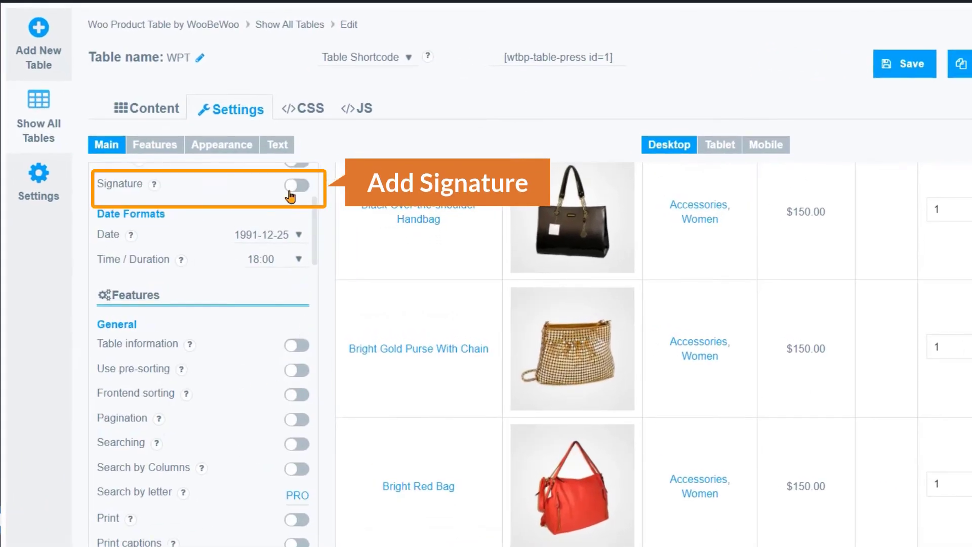
pyautogui.click(290, 245)
pyautogui.click(274, 264)
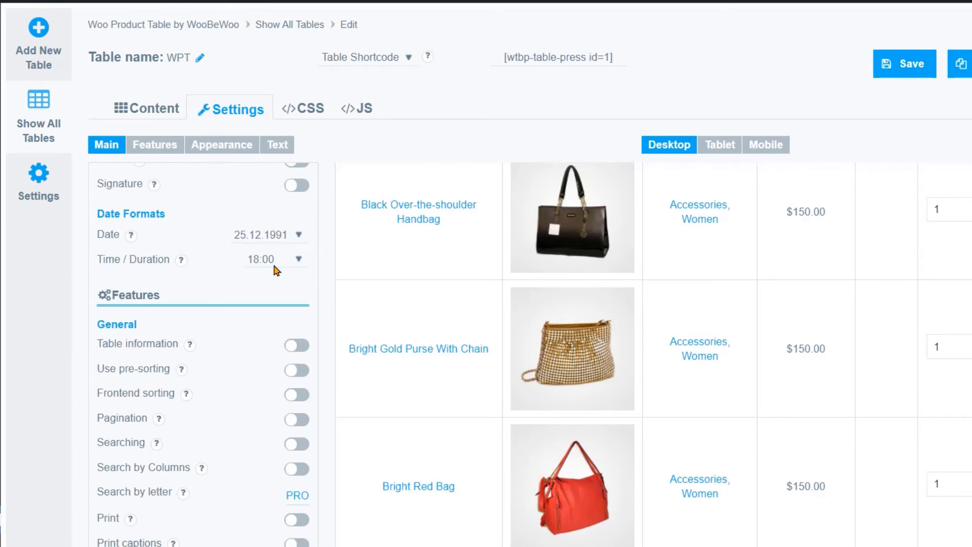
pyautogui.click(275, 261)
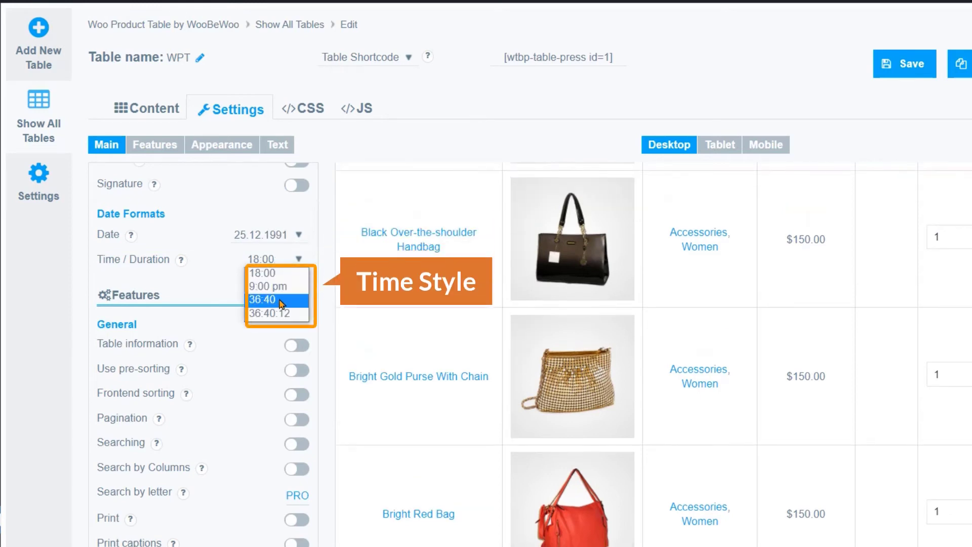
pyautogui.click(283, 286)
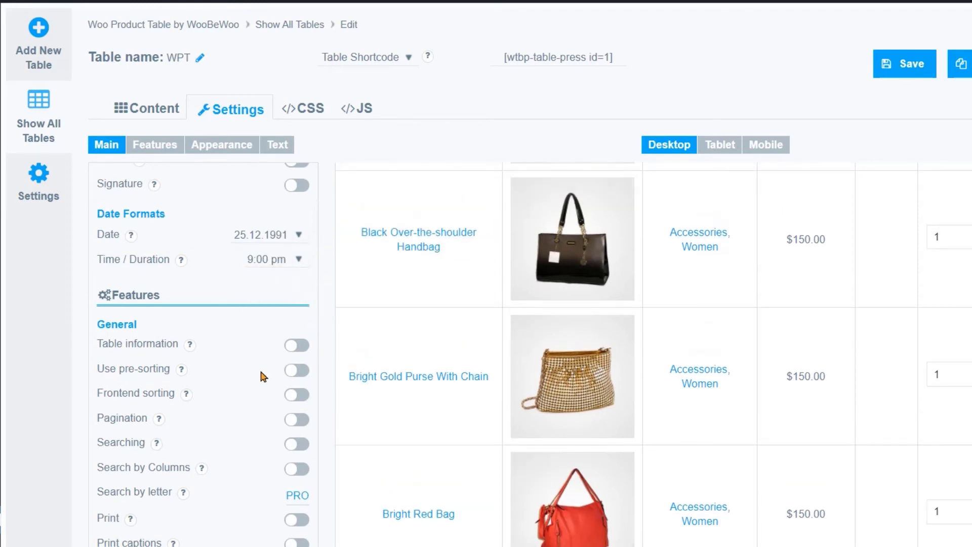
pyautogui.click(294, 375)
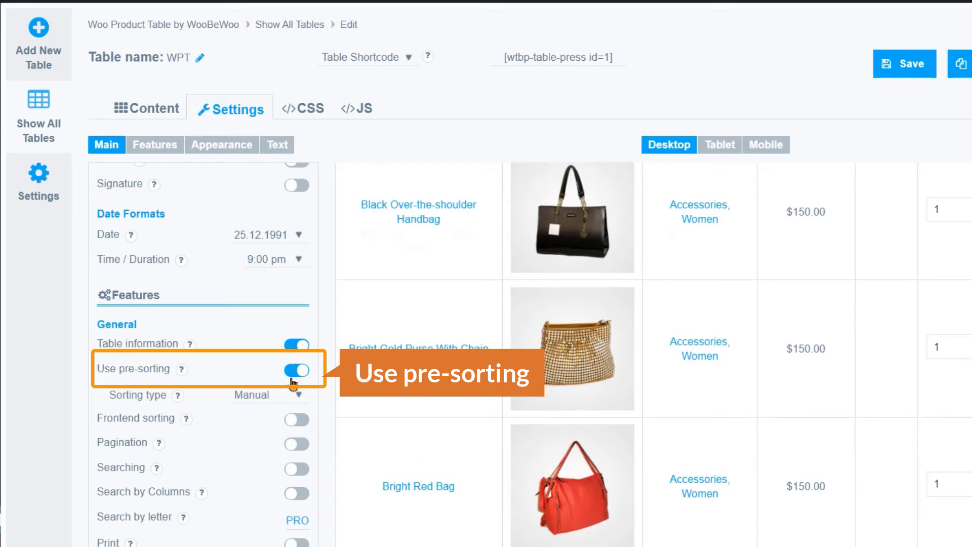
pyautogui.click(298, 422)
# - Turn on pagination, and compare with the demo table showing 10 products per page
pyautogui.scroll(-2, 214, 471)
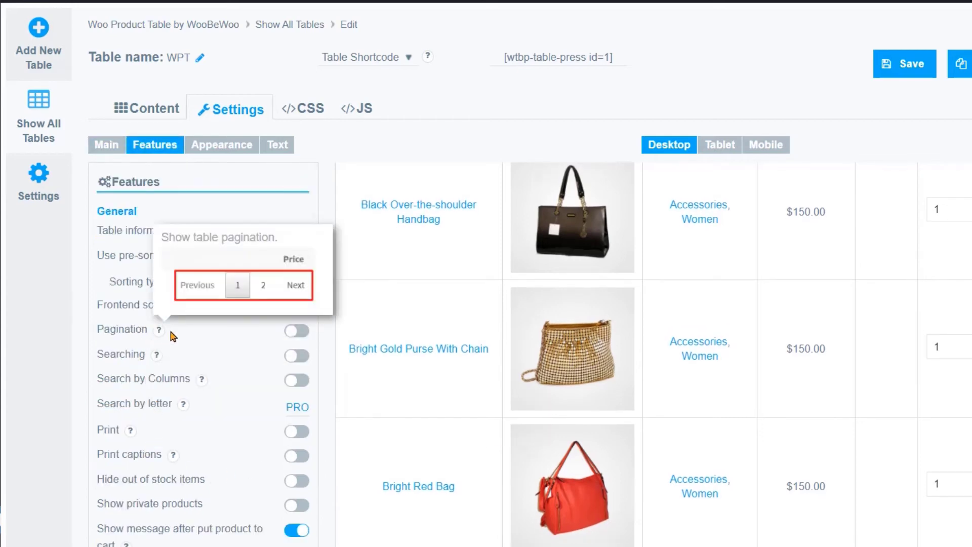
pyautogui.click(298, 332)
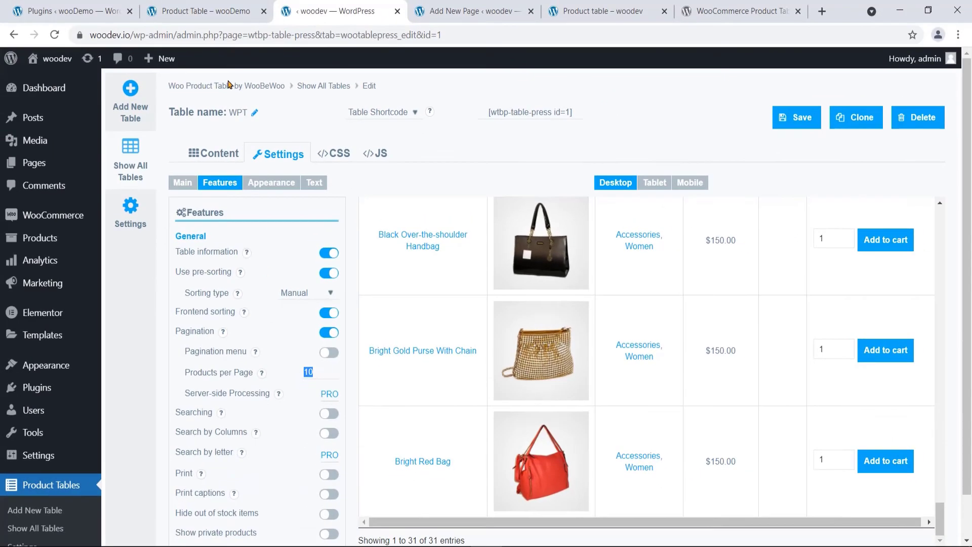
pyautogui.click(223, 6)
pyautogui.click(230, 172)
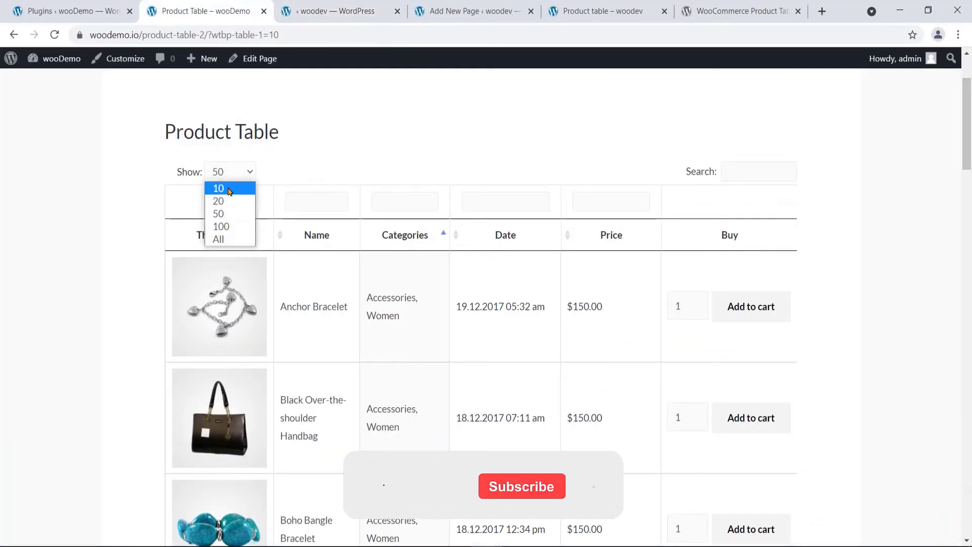
pyautogui.click(227, 187)
pyautogui.scroll(-5, 439, 273)
pyautogui.scroll(-15, 438, 273)
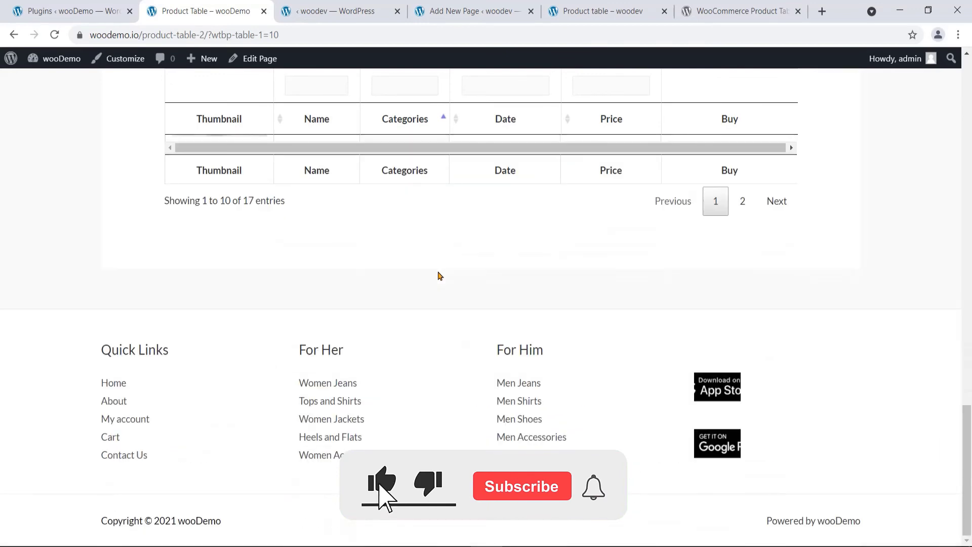
pyautogui.scroll(13, 428, 262)
pyautogui.scroll(2, 411, 250)
# - Confirm Products per Page is 10 in the WPT table settings
pyautogui.click(327, 11)
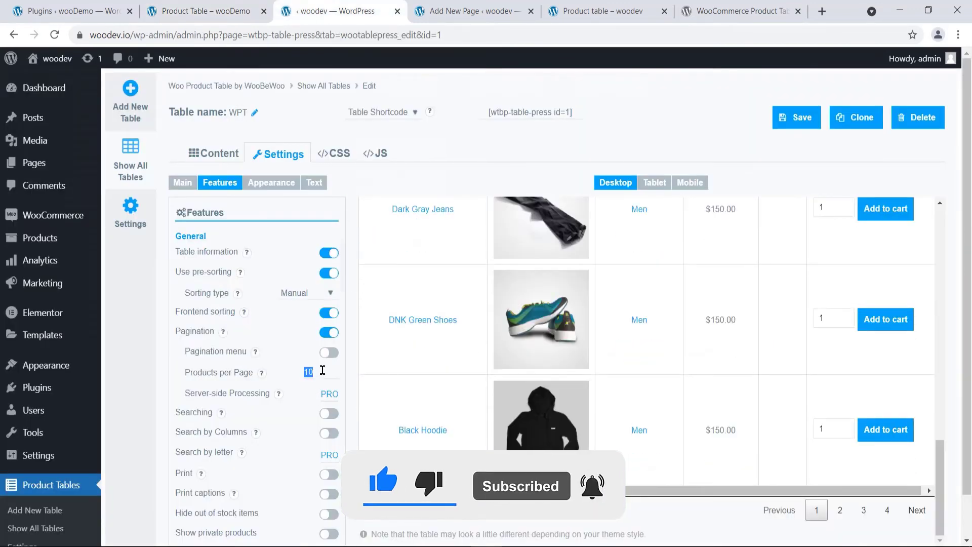
pyautogui.click(322, 371)
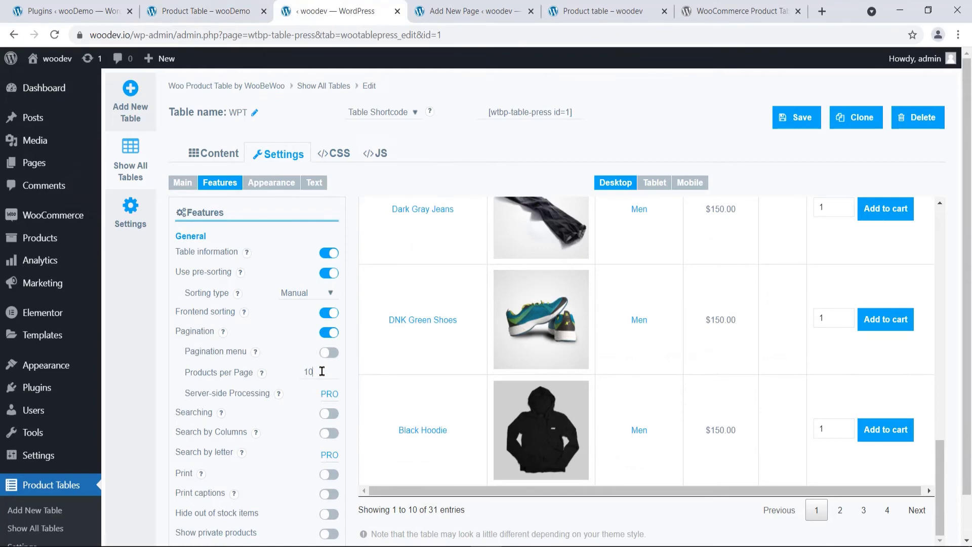
pyautogui.scroll(-2, 322, 372)
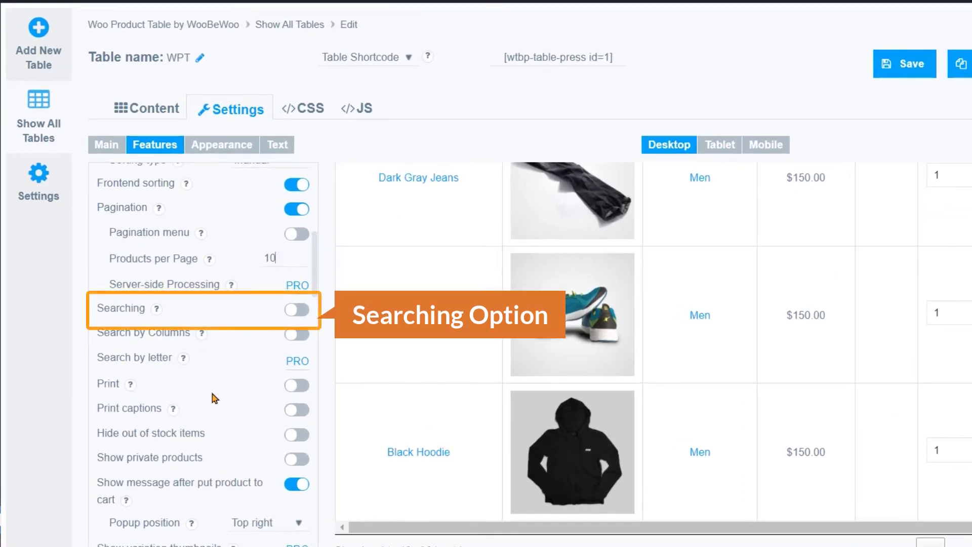
# - Turn on table searching and try the overall, Name and Date search boxes on the storefront
pyautogui.click(296, 309)
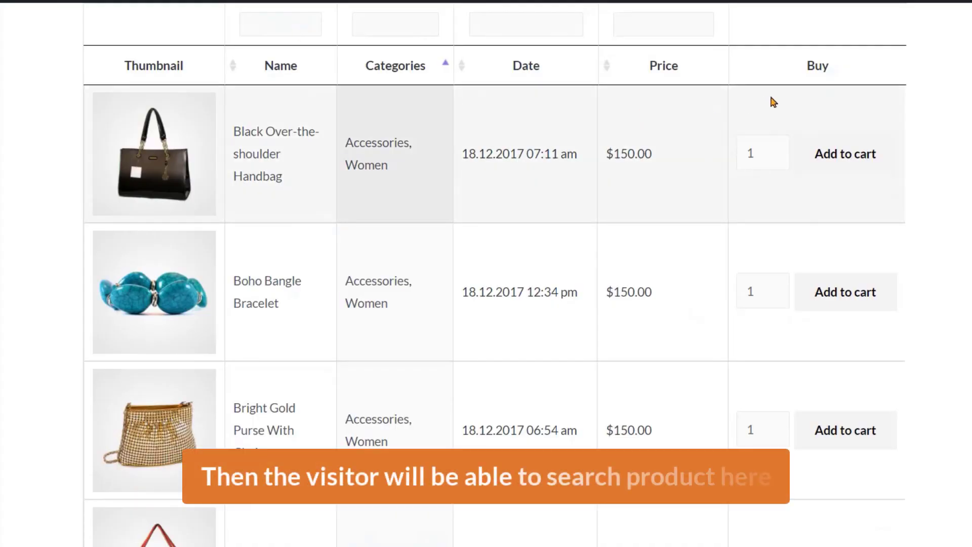
pyautogui.press('F5')
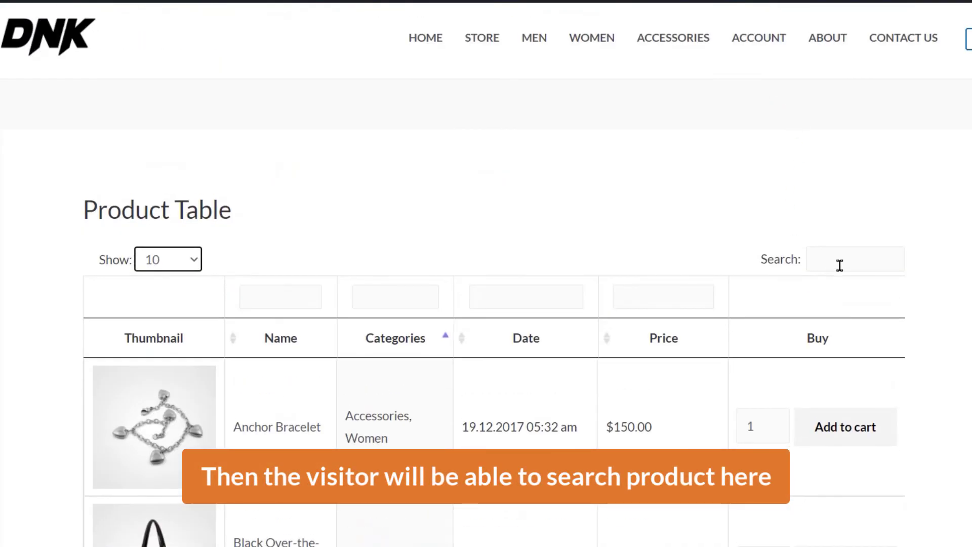
pyautogui.click(818, 261)
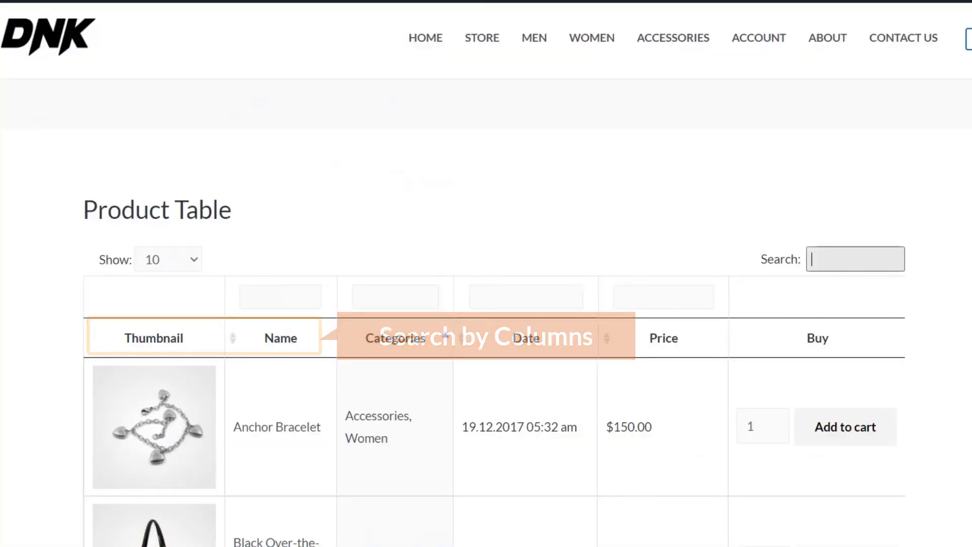
pyautogui.click(278, 297)
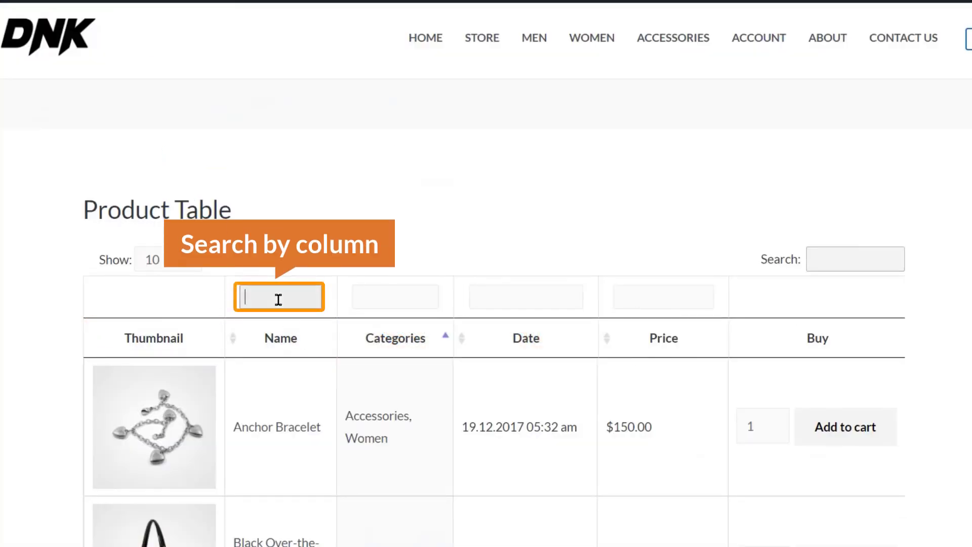
pyautogui.click(514, 296)
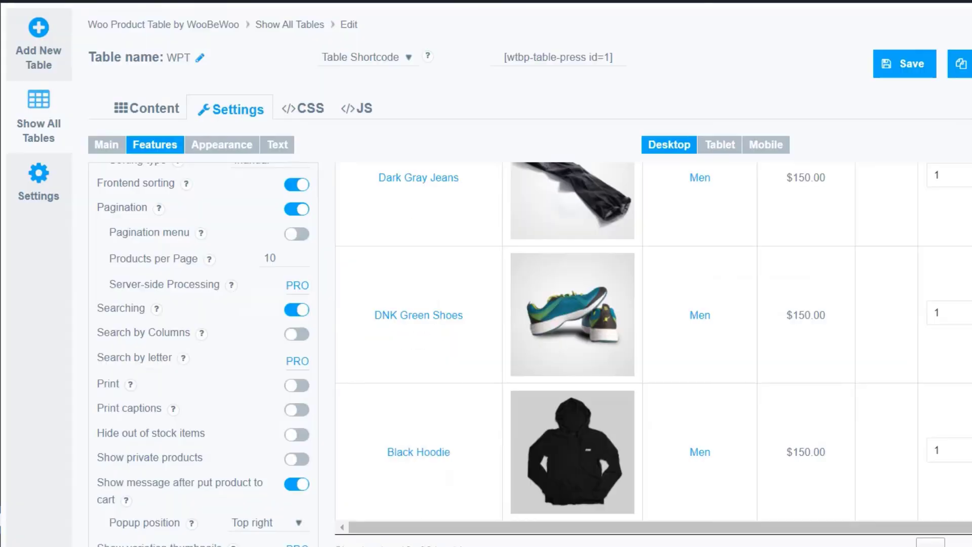
# - Turn on search by columns with the column search boxes at the Top
pyautogui.scroll(-2, 295, 276)
pyautogui.click(296, 221)
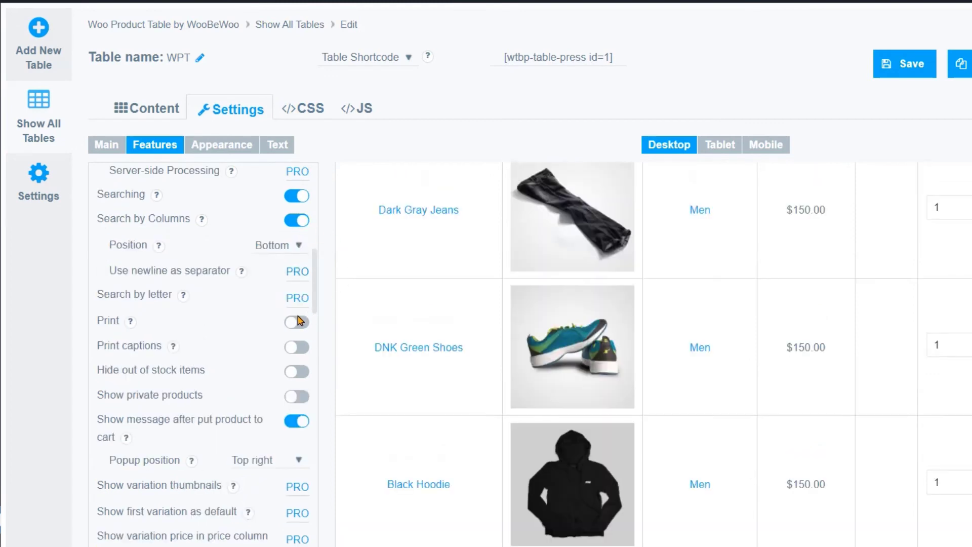
pyautogui.click(293, 249)
pyautogui.click(278, 273)
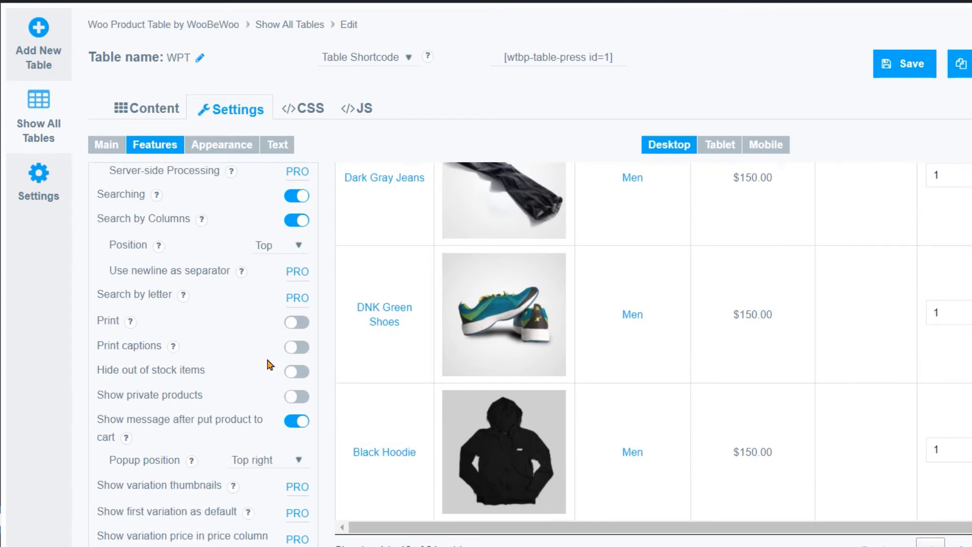
# - Leave printing off, hide out-of-stock items and show private products
pyautogui.click(296, 324)
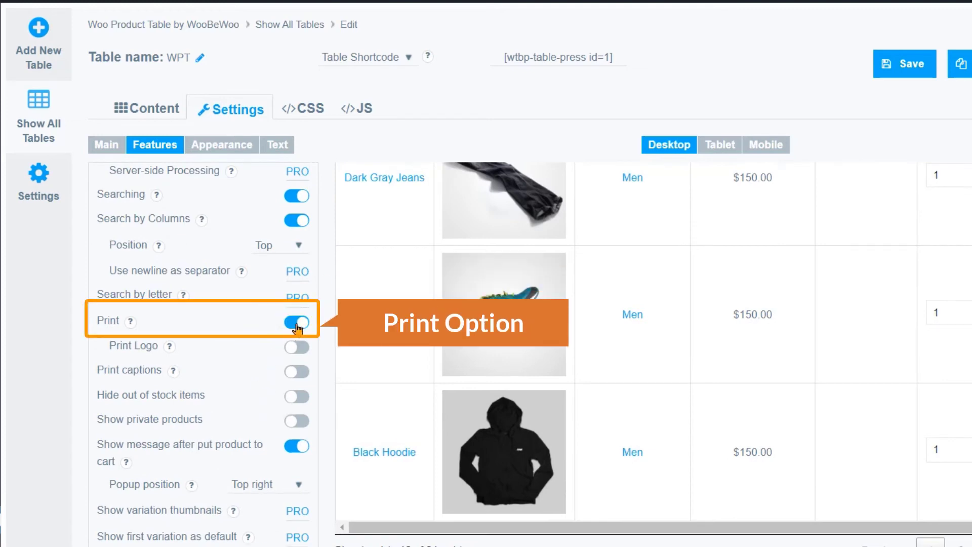
pyautogui.scroll(-5, 803, 302)
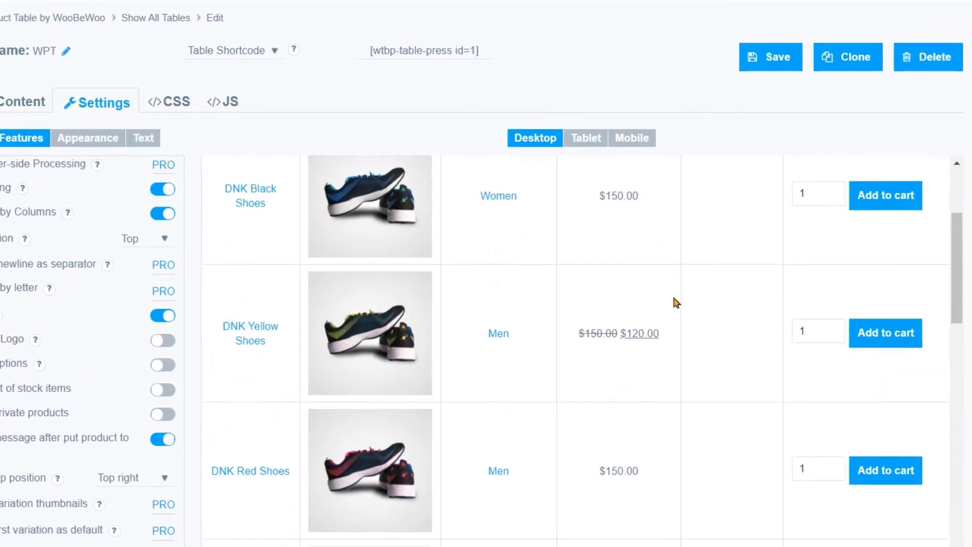
pyautogui.scroll(4, 676, 303)
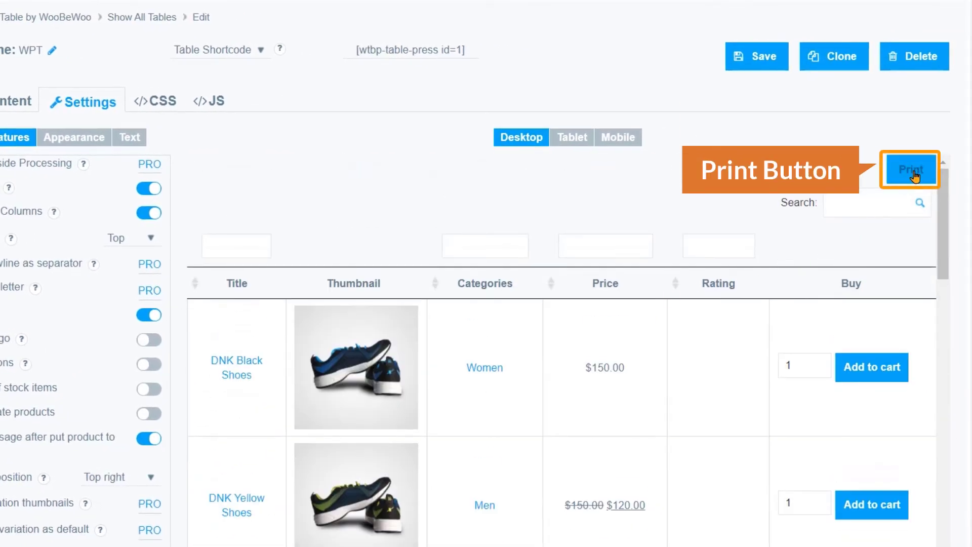
pyautogui.click(145, 316)
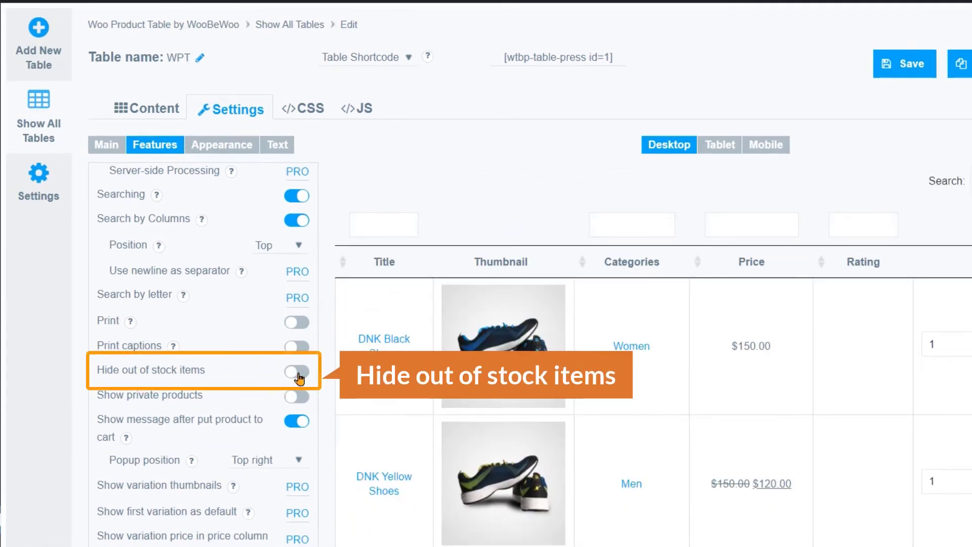
pyautogui.click(290, 373)
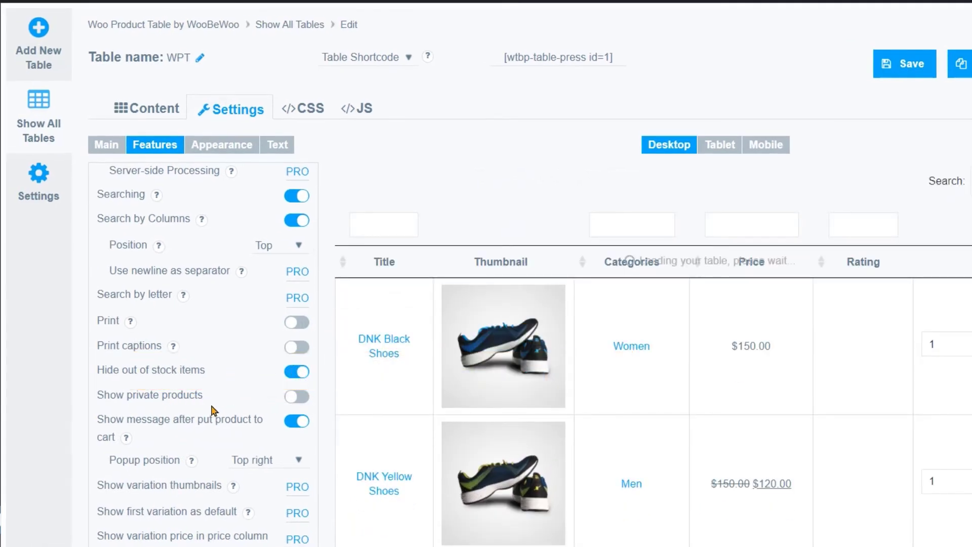
pyautogui.click(298, 397)
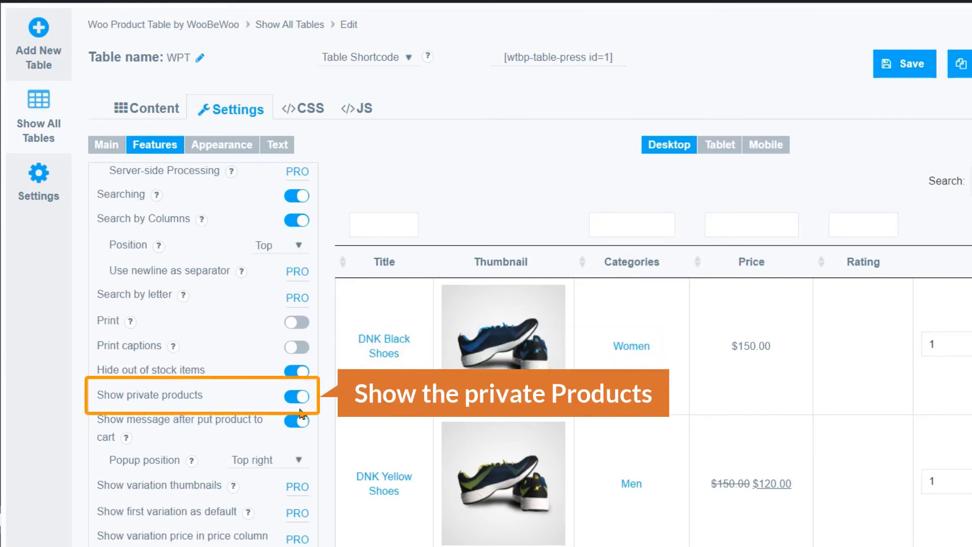
# - Keep the cart popup position at Top right
pyautogui.scroll(-2, 242, 438)
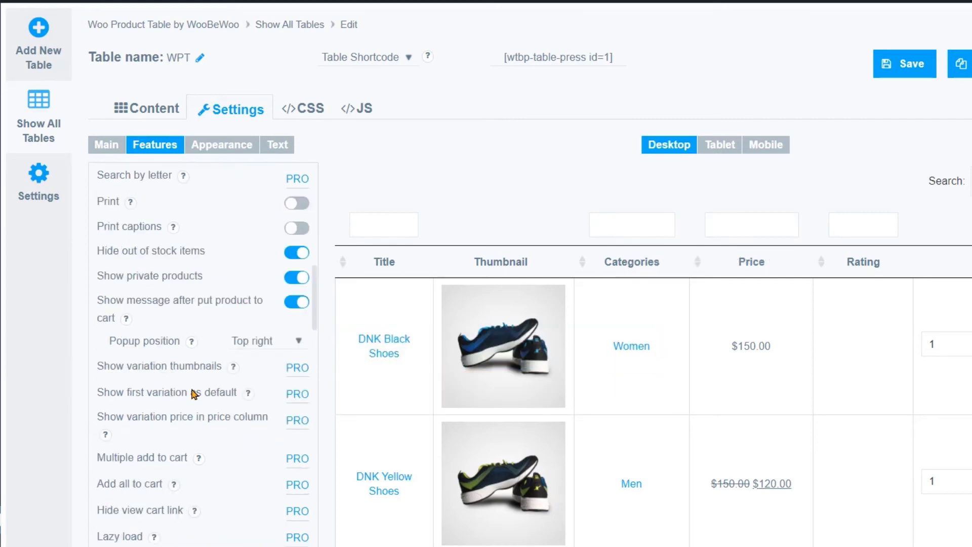
pyautogui.click(274, 350)
pyautogui.click(274, 350)
pyautogui.scroll(-2, 158, 445)
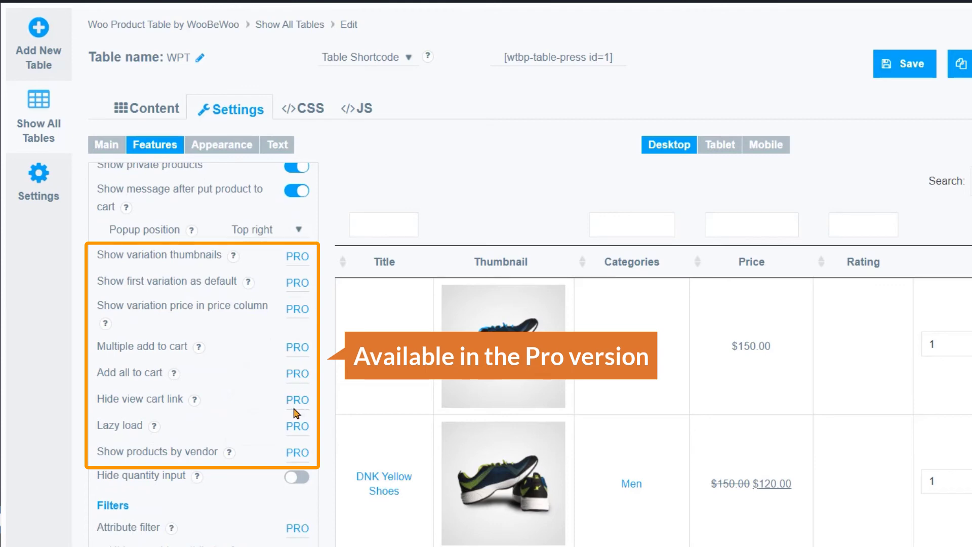
pyautogui.scroll(-2, 296, 414)
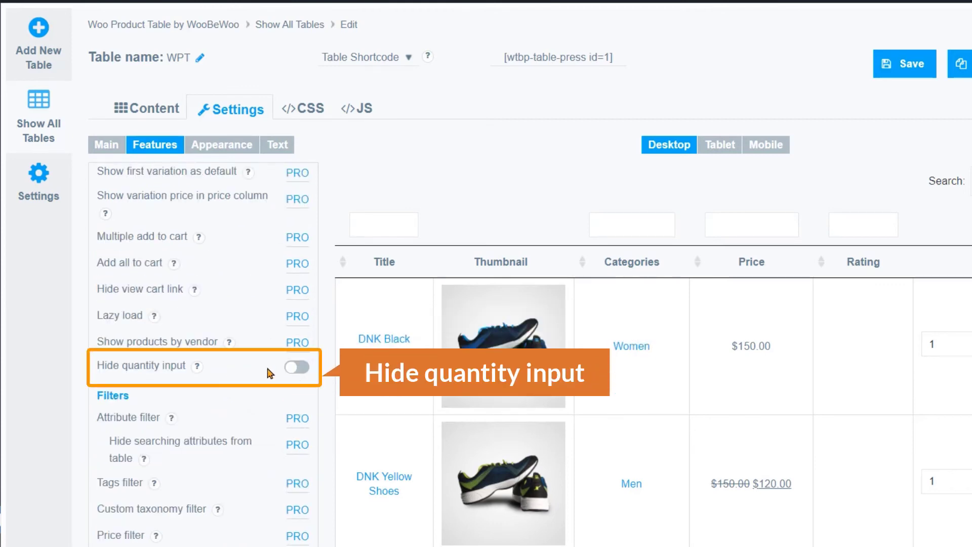
pyautogui.scroll(-4, 265, 390)
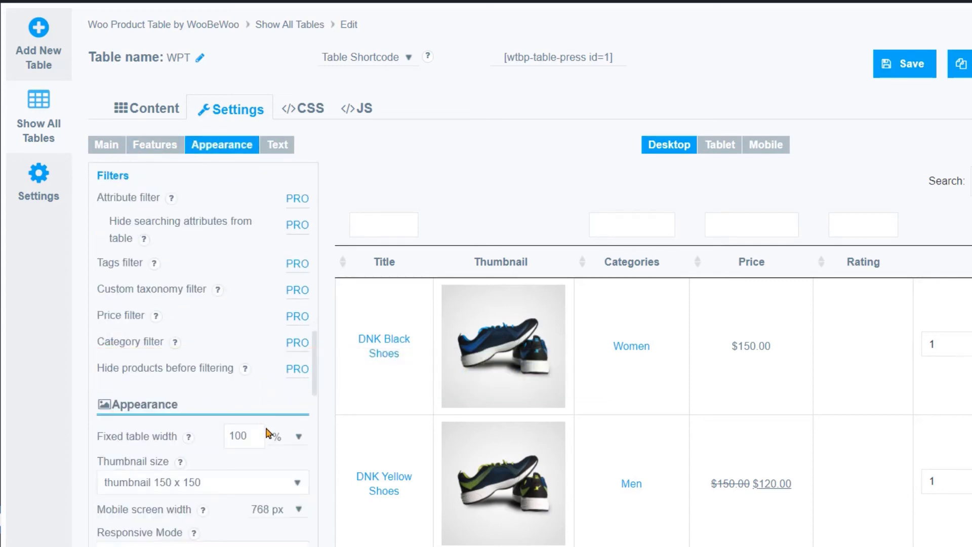
# - Try an 80 px table width, then restore the width to 100%
pyautogui.scroll(-2, 267, 433)
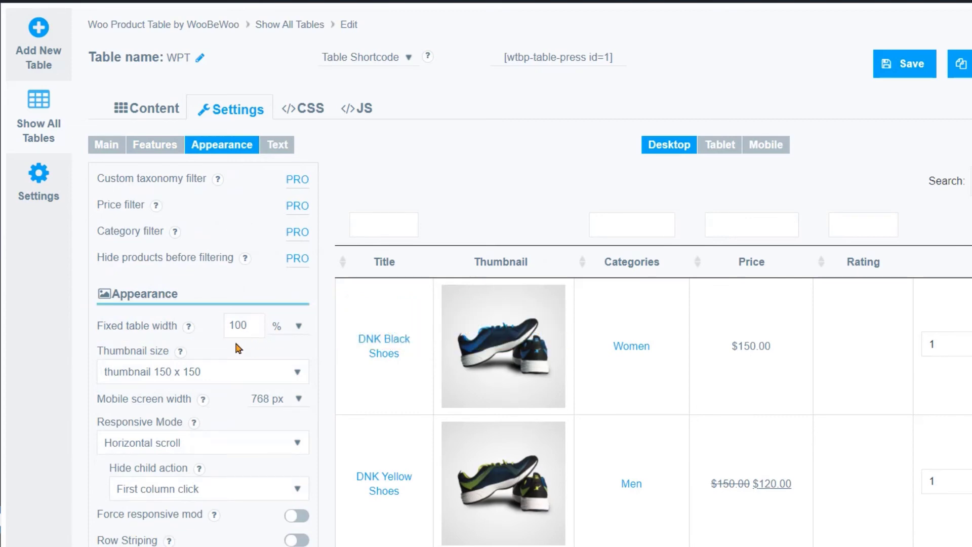
pyautogui.click(295, 326)
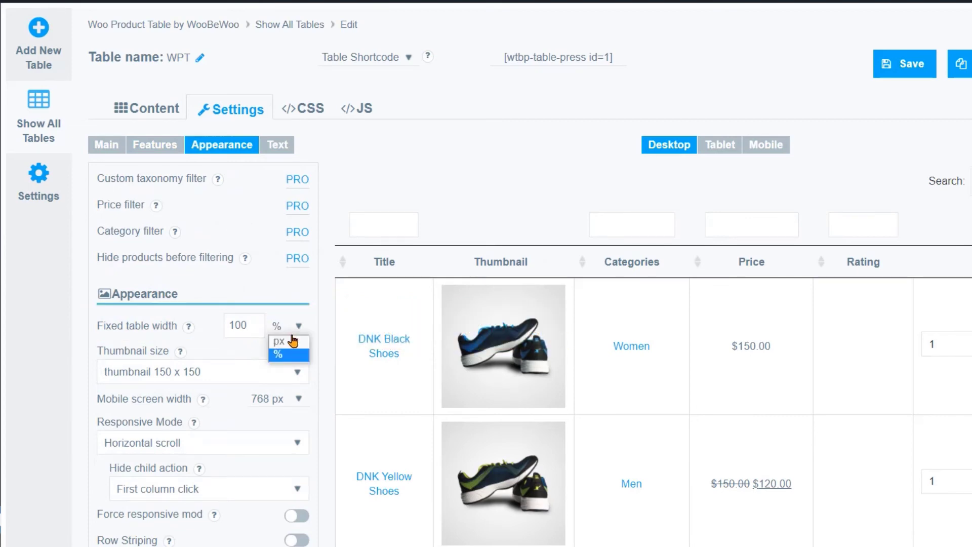
pyautogui.click(289, 344)
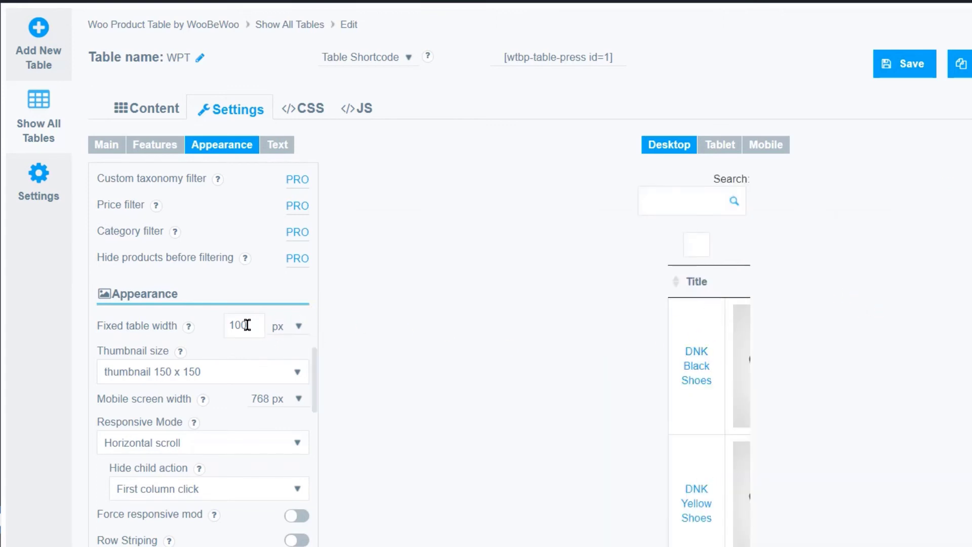
pyautogui.moveTo(236, 327); pyautogui.dragTo(228, 324)
pyautogui.write('80')
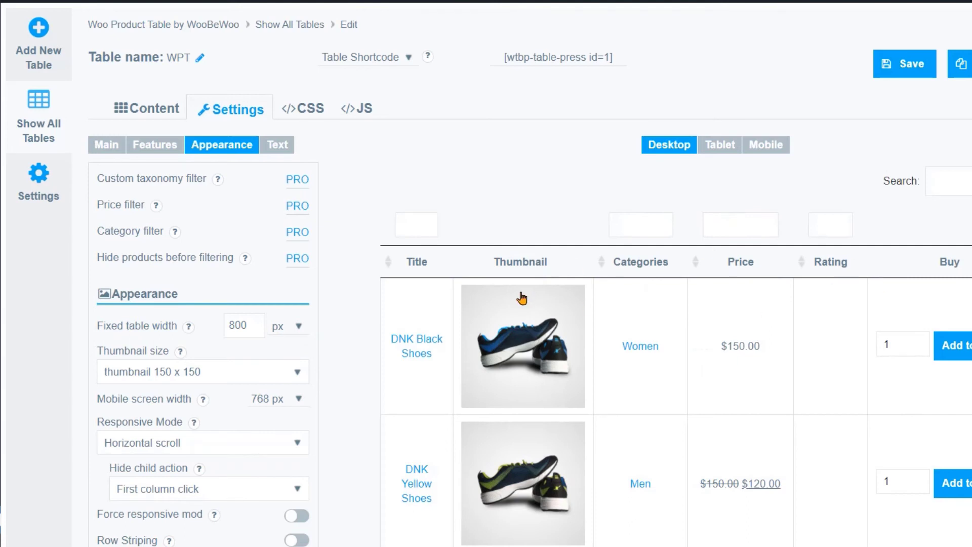
pyautogui.click(293, 331)
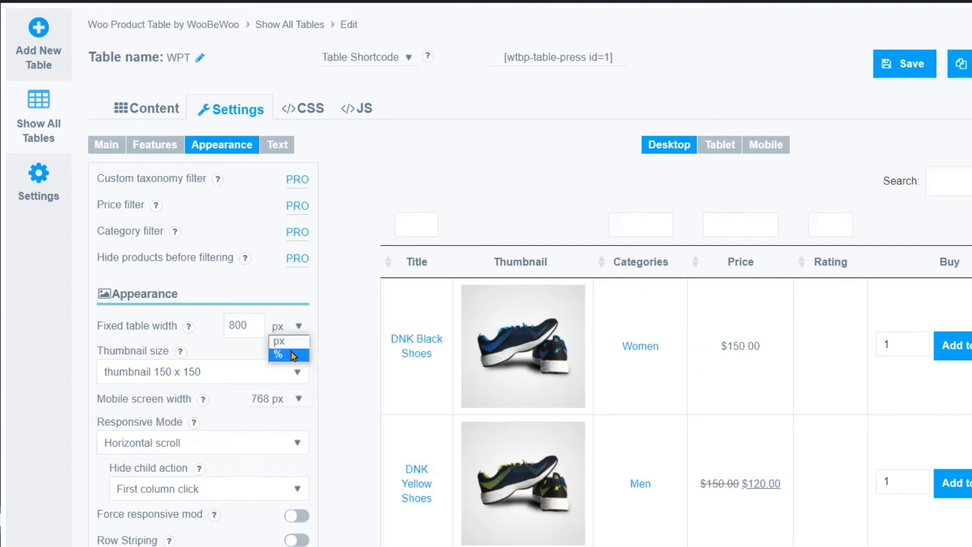
pyautogui.click(282, 353)
pyautogui.doubleClick(235, 324)
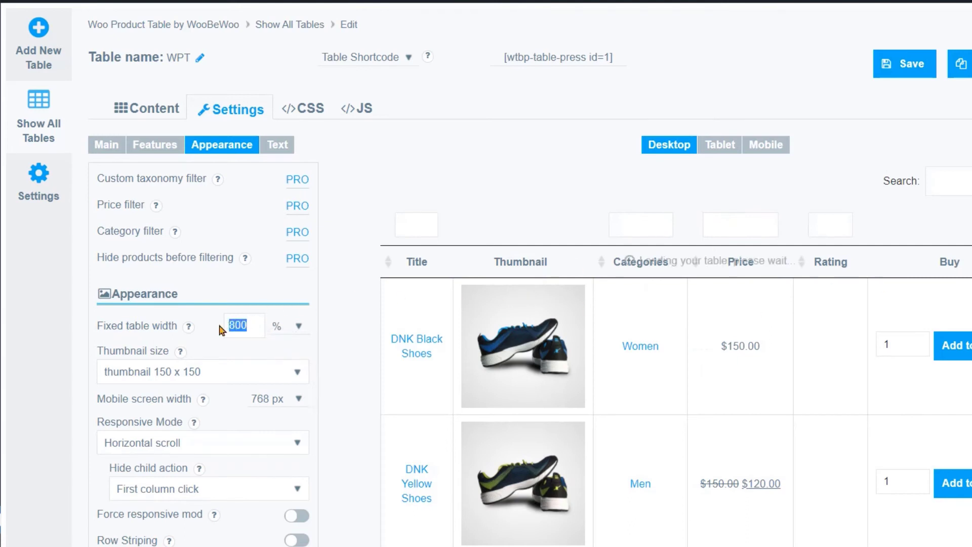
pyautogui.write('100')
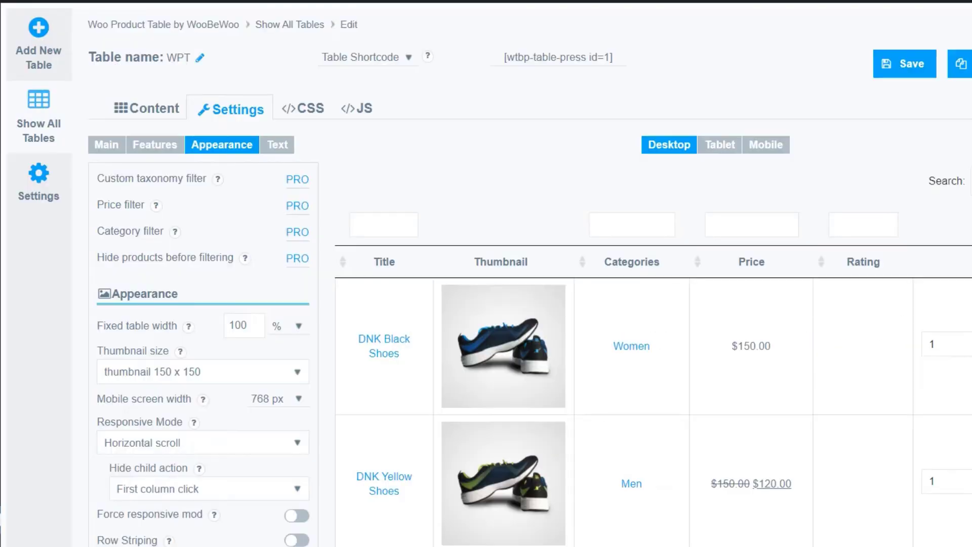
# - Keep 150 x 150 thumbnails and turn on Force responsive mode
pyautogui.scroll(-4, 216, 330)
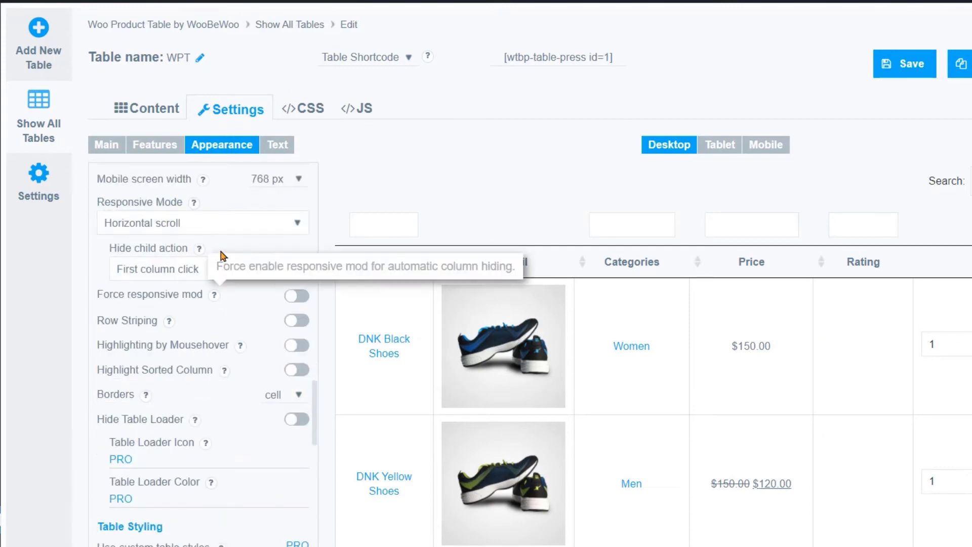
pyautogui.scroll(2, 220, 258)
pyautogui.click(225, 270)
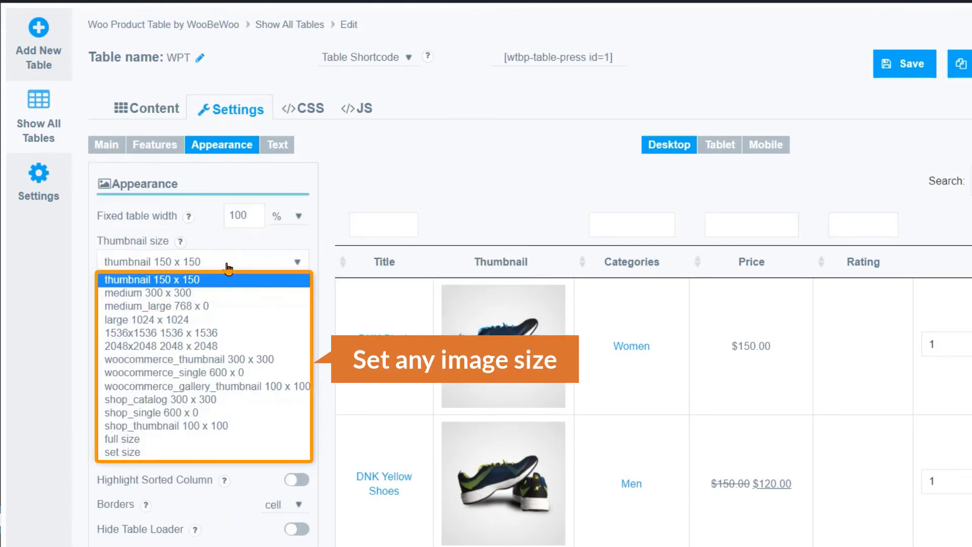
pyautogui.click(78, 292)
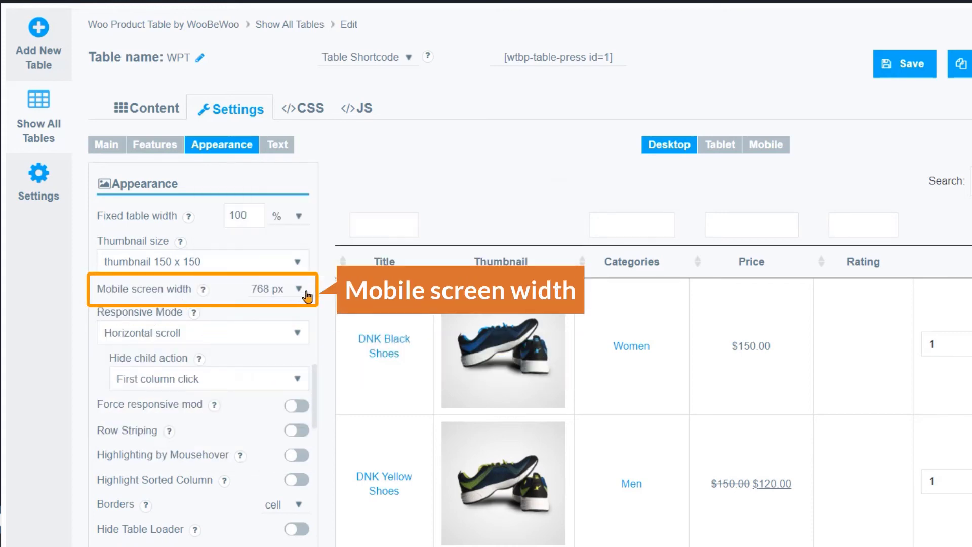
pyautogui.scroll(-2, 256, 360)
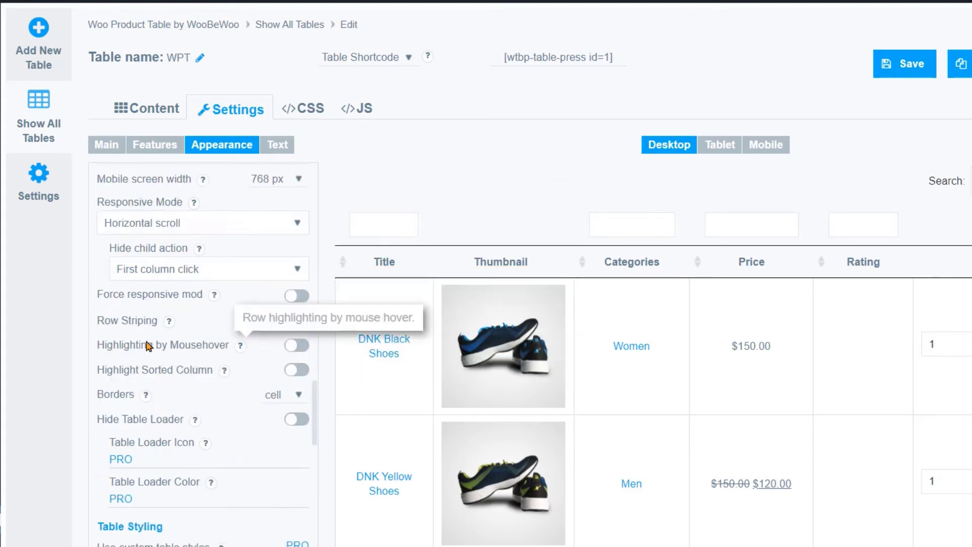
pyautogui.click(297, 296)
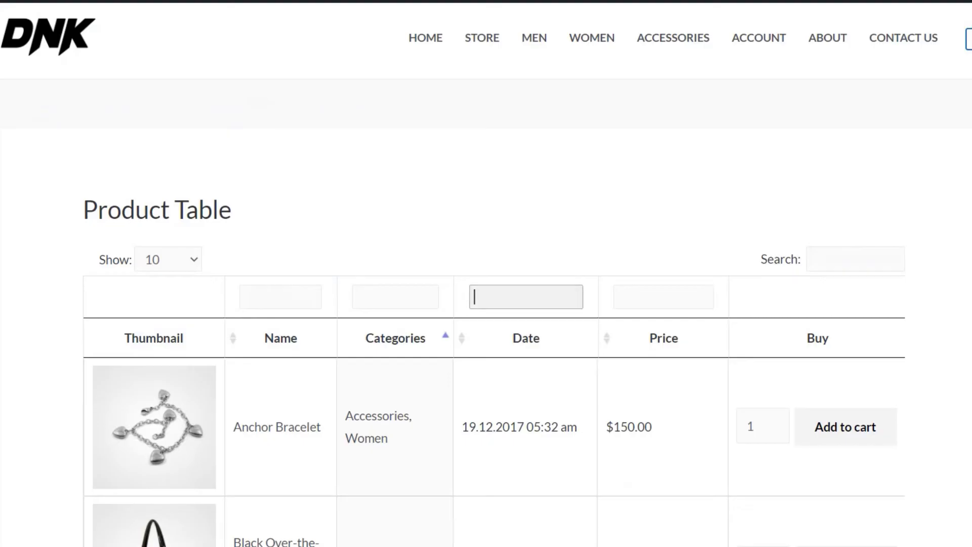
# - Highlight the sorted column and draw borders between rows only
pyautogui.scroll(-3, 28, 215)
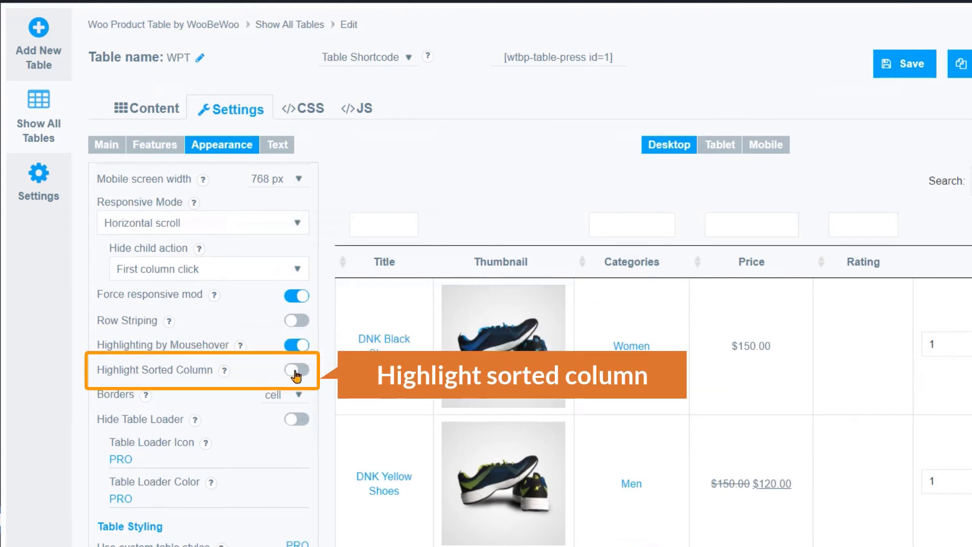
pyautogui.click(295, 373)
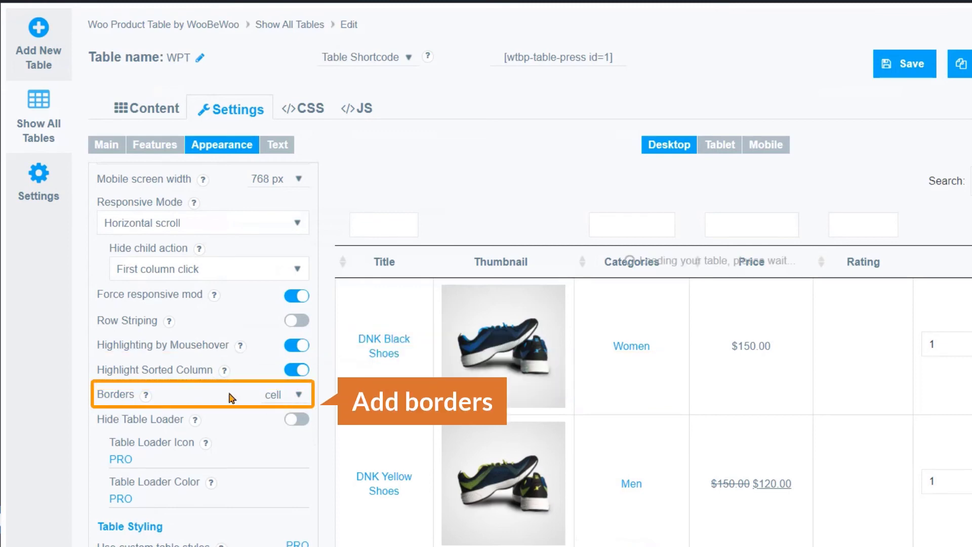
pyautogui.click(276, 396)
pyautogui.click(286, 427)
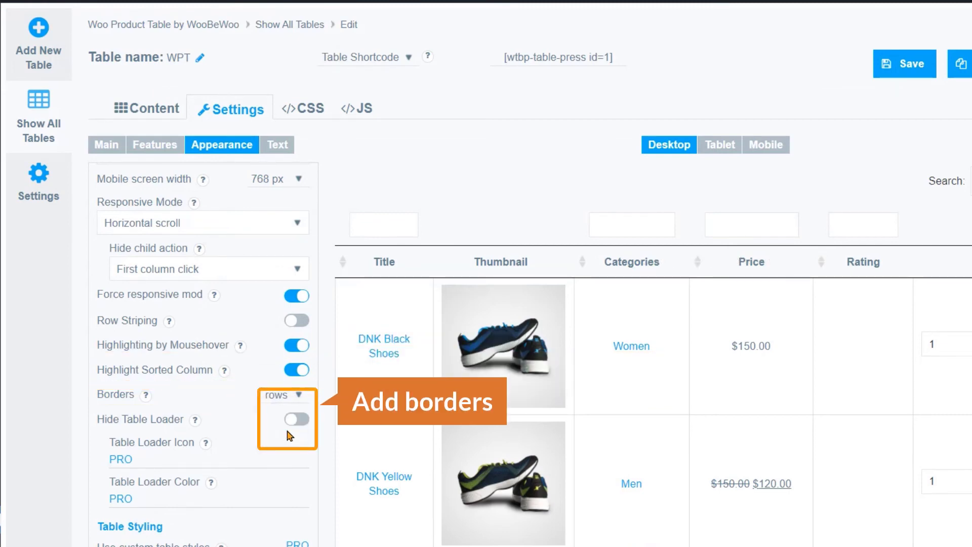
# - Look over the Text settings, return to Main settings and save the WPT table
pyautogui.scroll(-4, 254, 432)
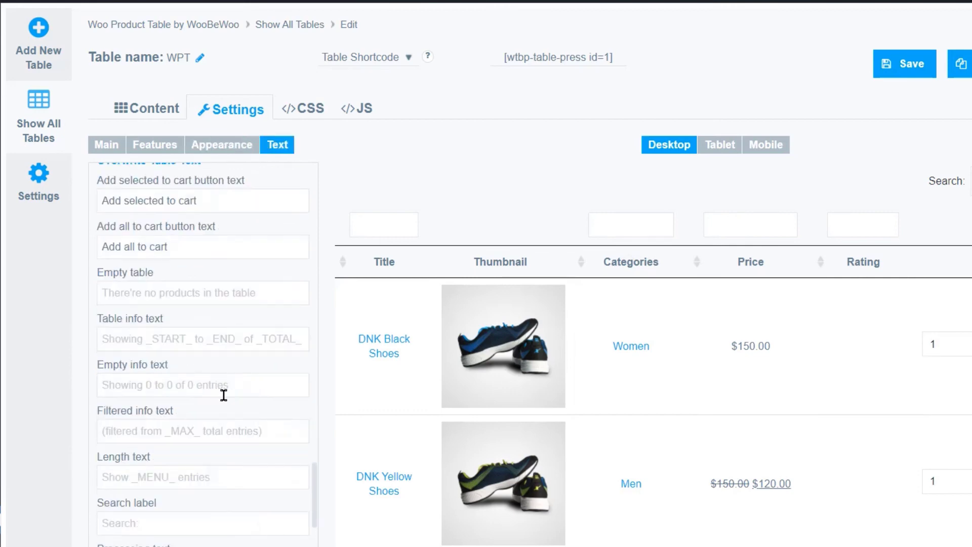
pyautogui.scroll(-7, 223, 396)
pyautogui.scroll(-5, 227, 397)
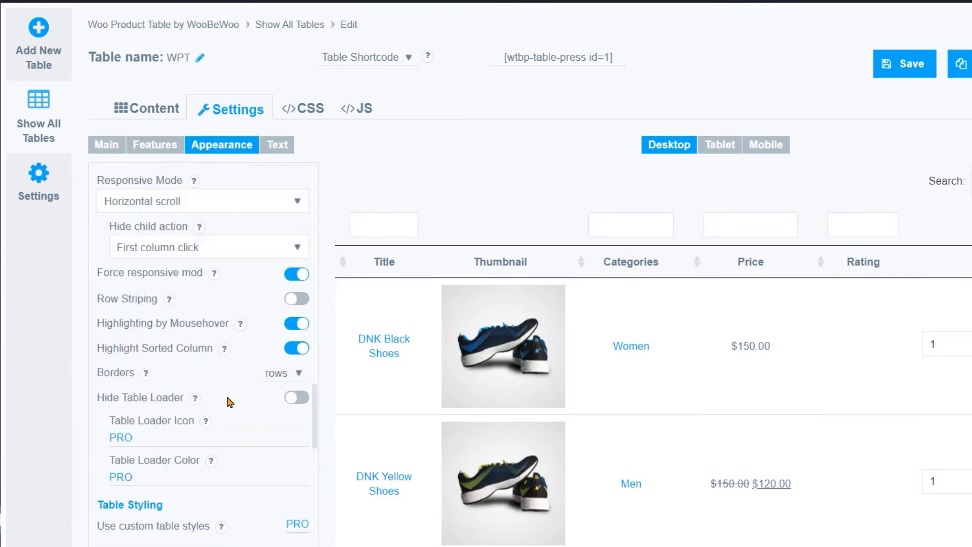
pyautogui.scroll(6, 226, 393)
pyautogui.scroll(-5, 226, 393)
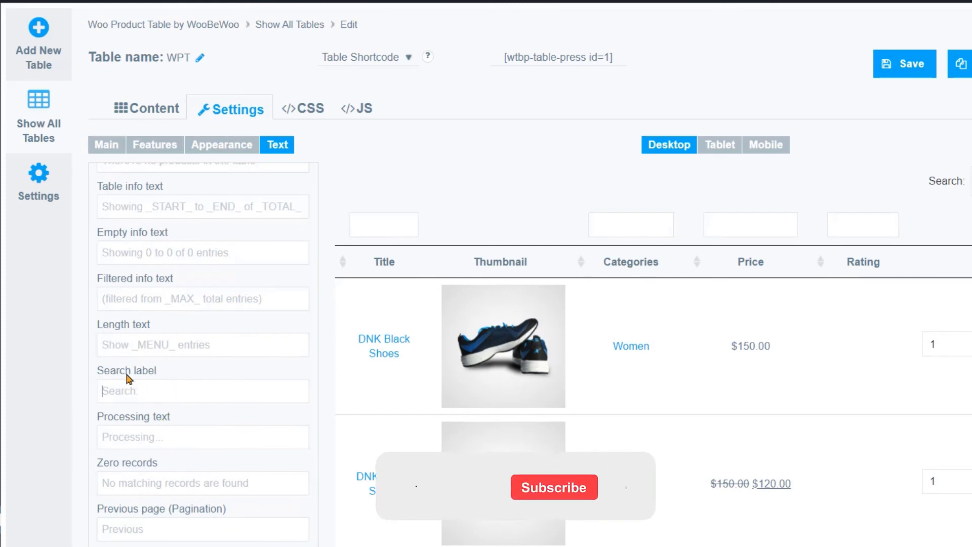
pyautogui.scroll(-6, 167, 455)
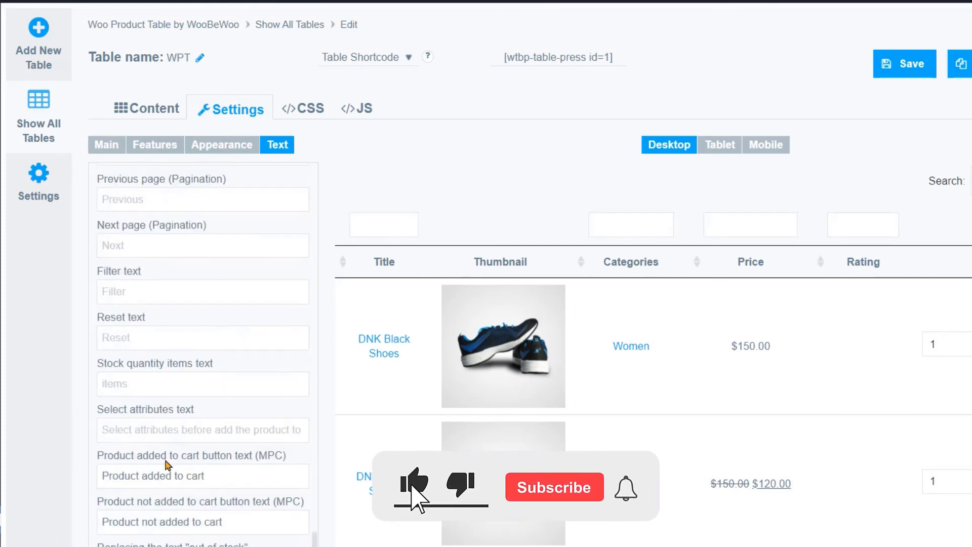
pyautogui.scroll(20, 185, 436)
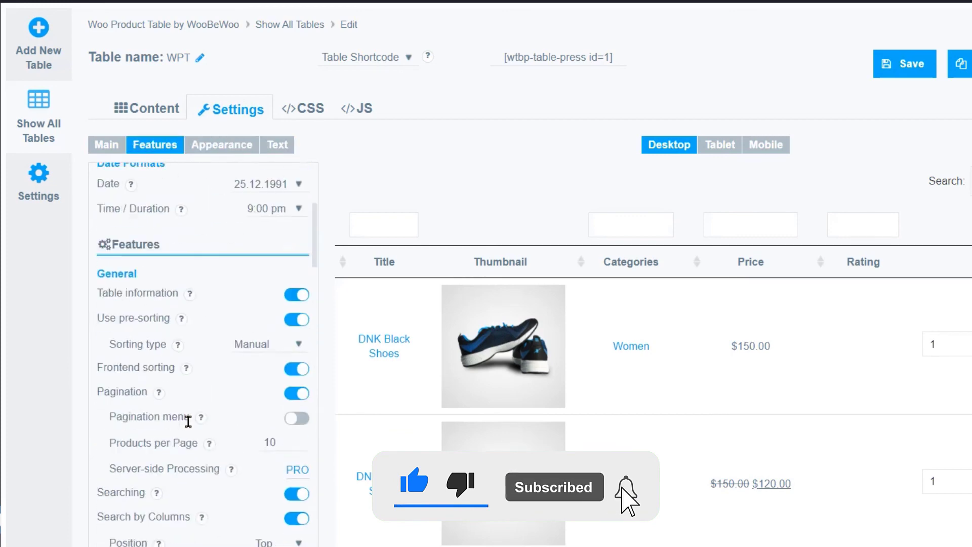
pyautogui.click(906, 64)
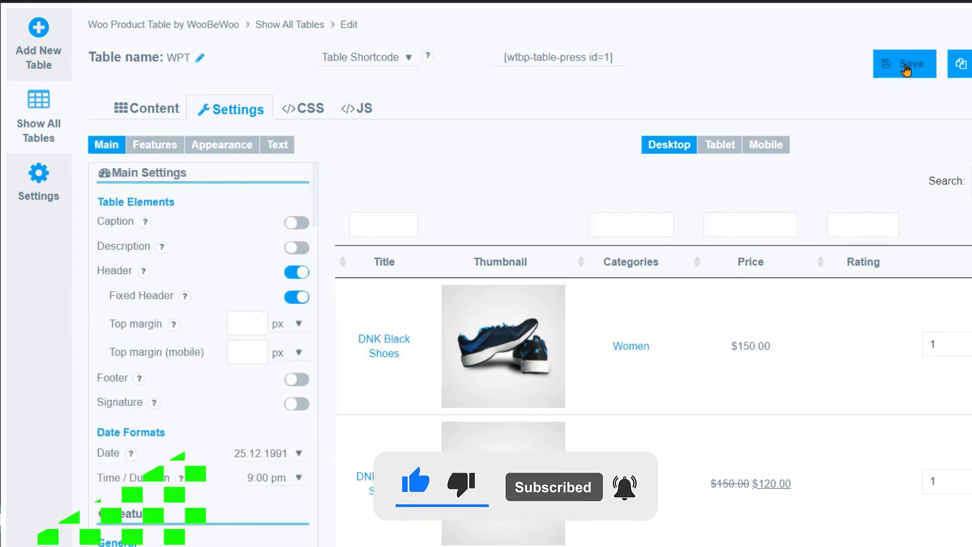
# - Look at the table's custom CSS and JavaScript editors, then go to the plugin's Settings page
pyautogui.click(305, 111)
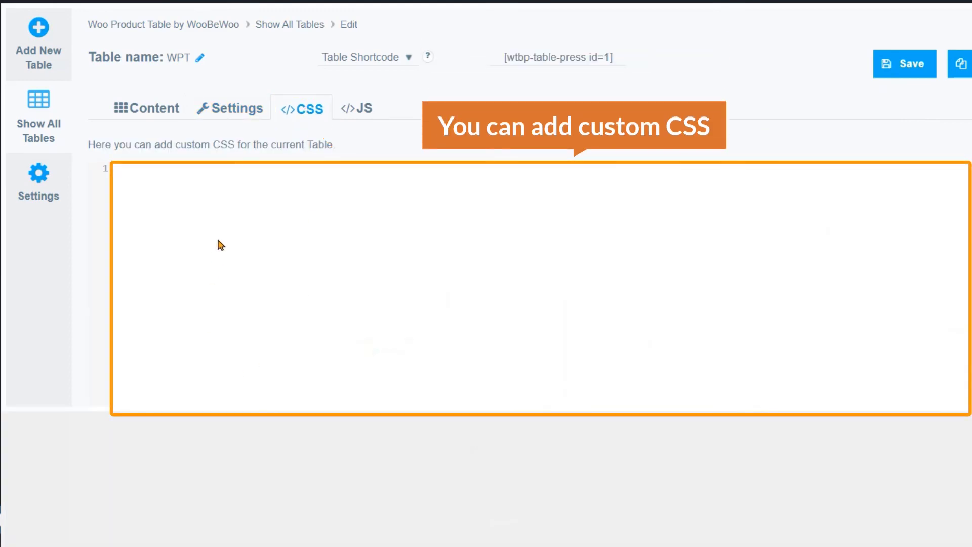
pyautogui.click(364, 115)
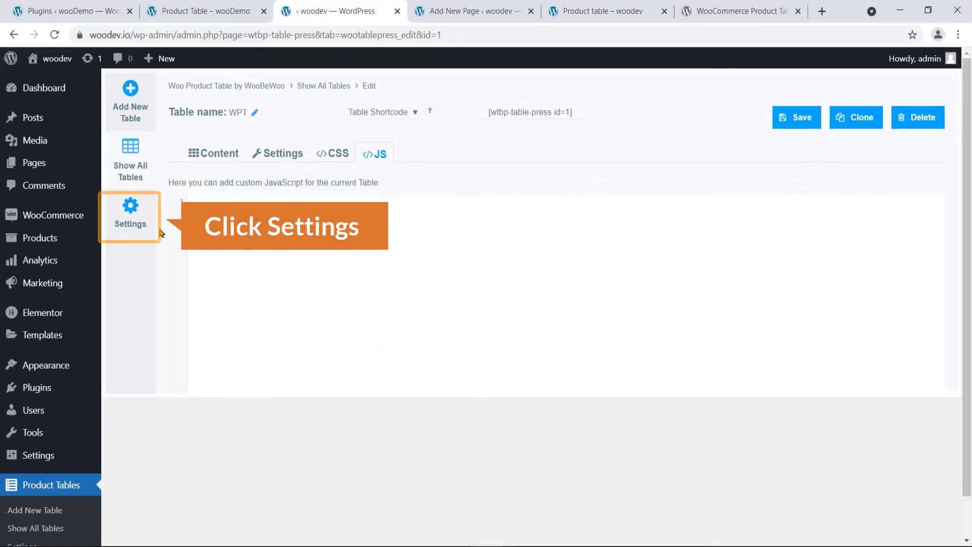
pyautogui.click(129, 218)
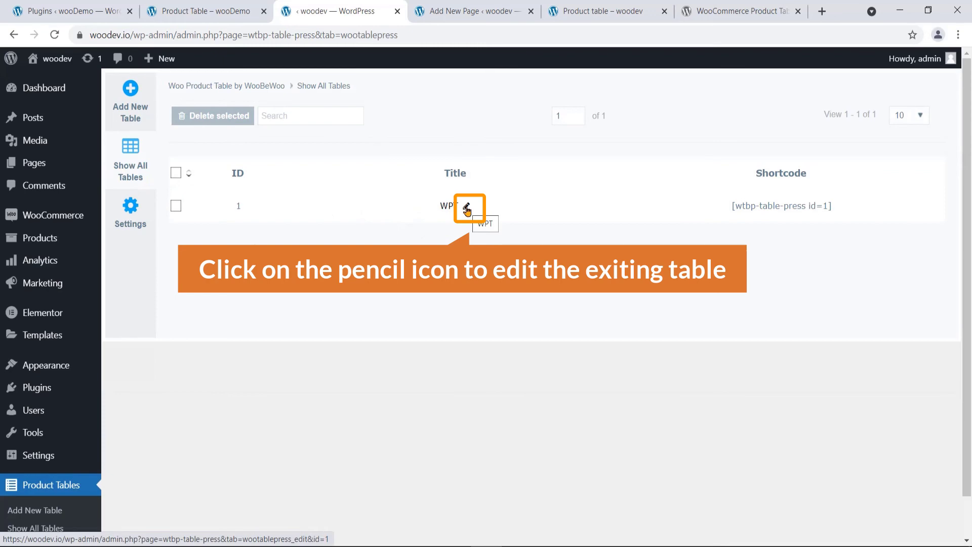
pyautogui.click(466, 208)
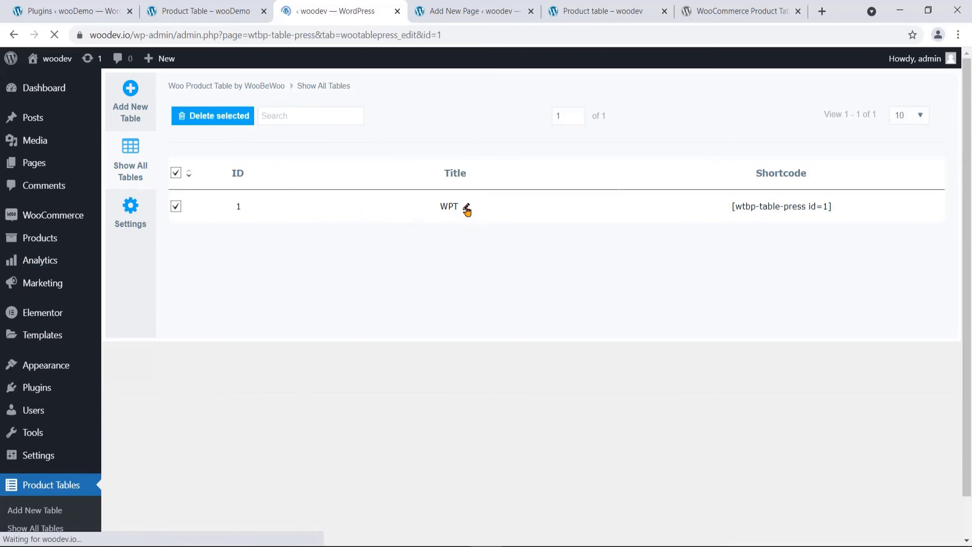
pyautogui.scroll(-12, 306, 358)
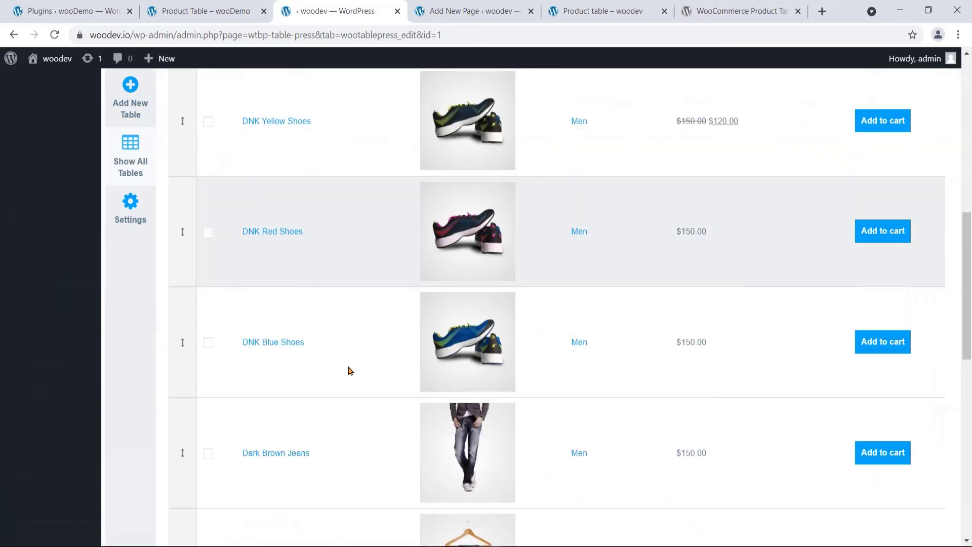
pyautogui.scroll(10, 373, 387)
pyautogui.scroll(3, 376, 383)
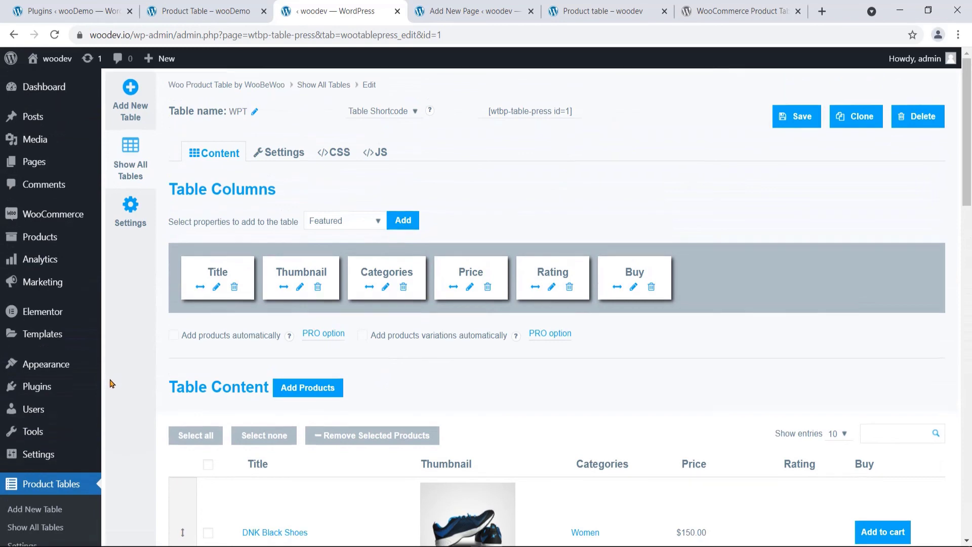
pyautogui.scroll(-1, 115, 378)
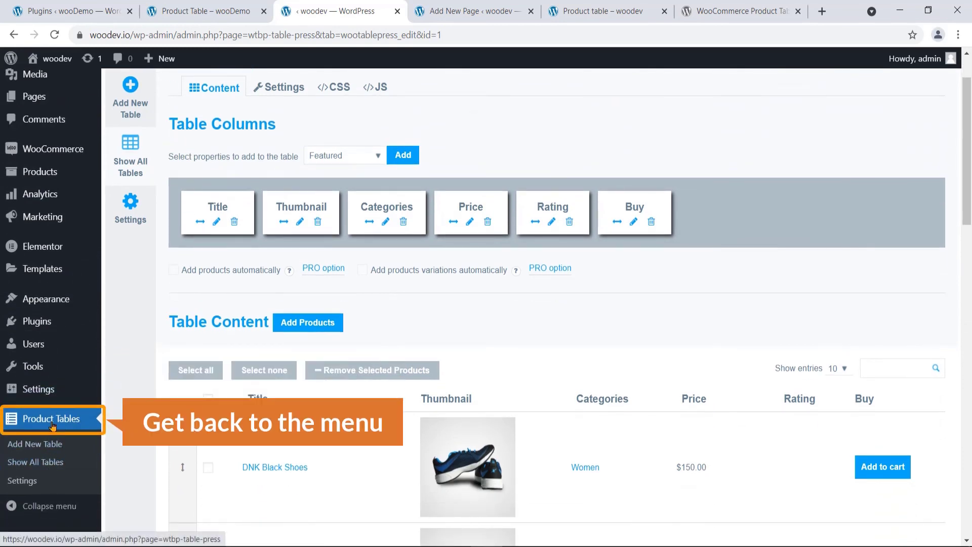
pyautogui.click(23, 481)
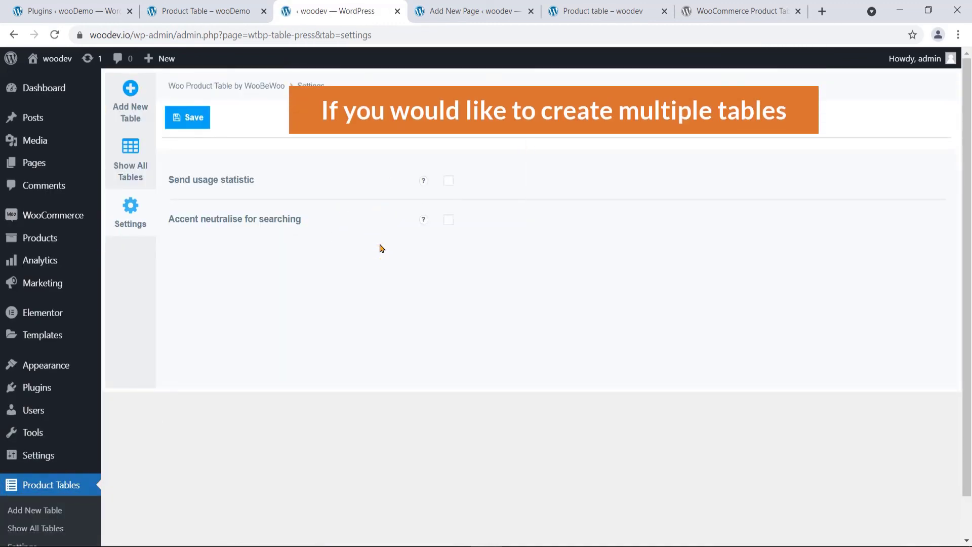
pyautogui.click(132, 106)
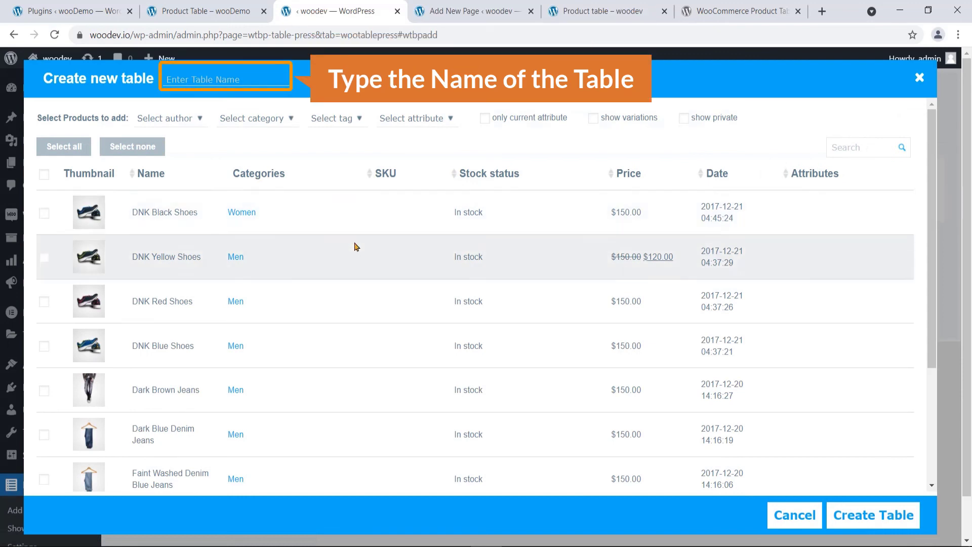
pyautogui.scroll(-4, 221, 119)
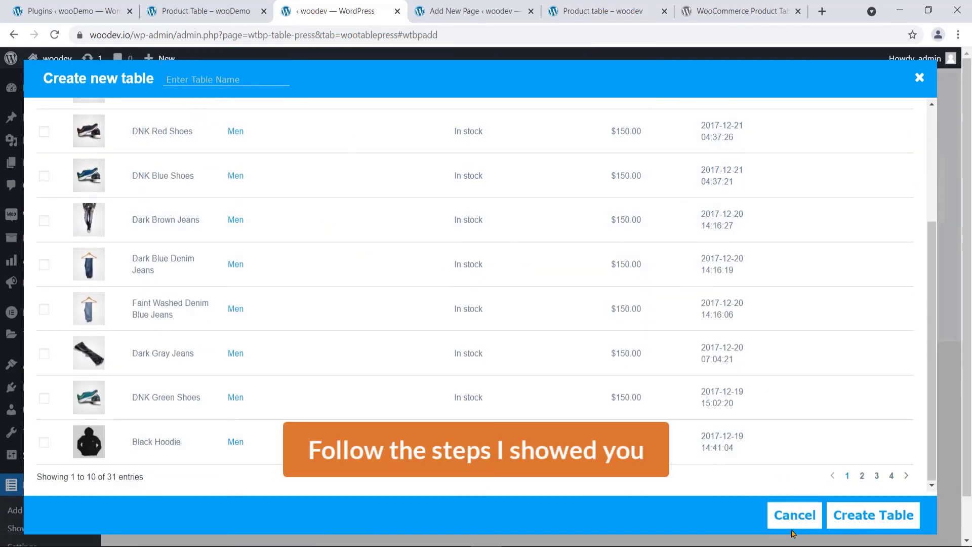
pyautogui.click(923, 79)
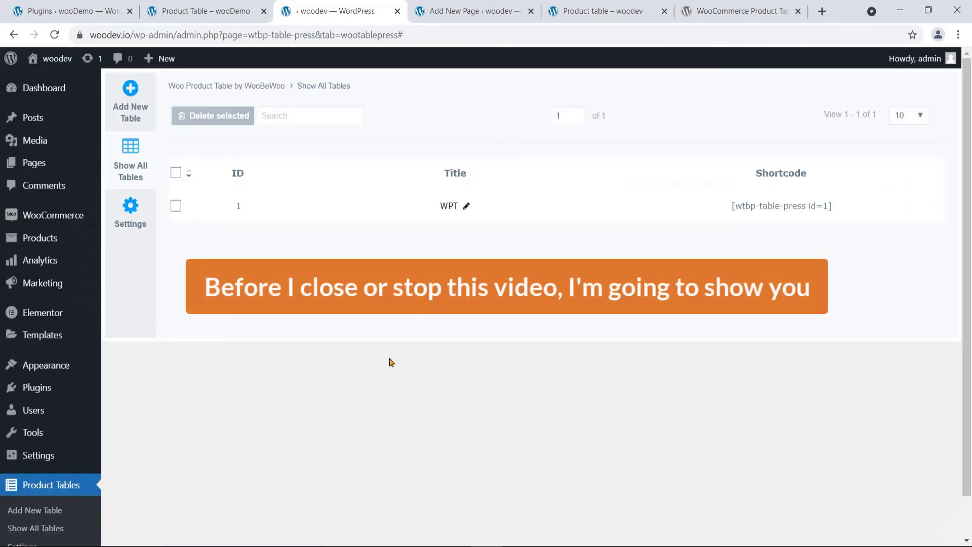
# - Reload the live Product table page and filter its titles by 'dark'
pyautogui.click(585, 6)
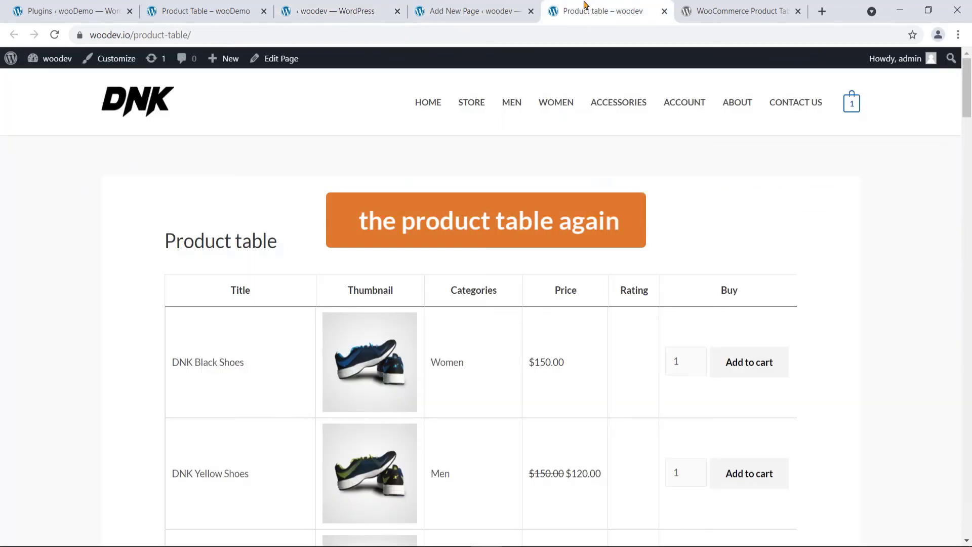
pyautogui.click(54, 35)
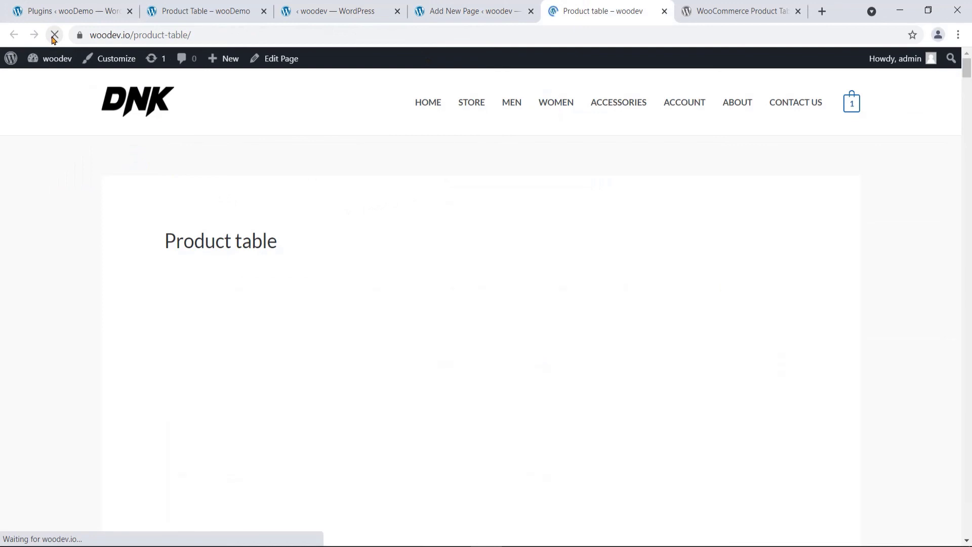
pyautogui.scroll(-3, 373, 241)
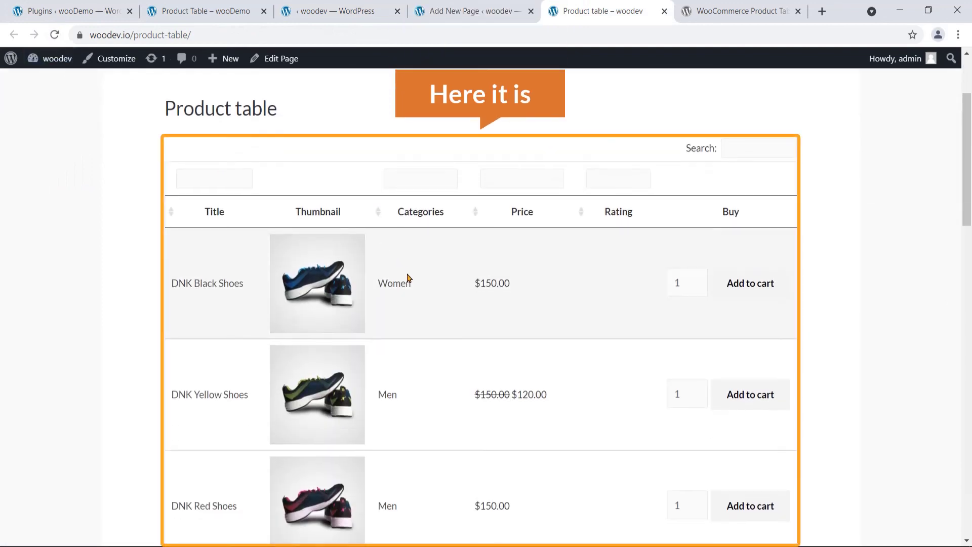
pyautogui.click(213, 176)
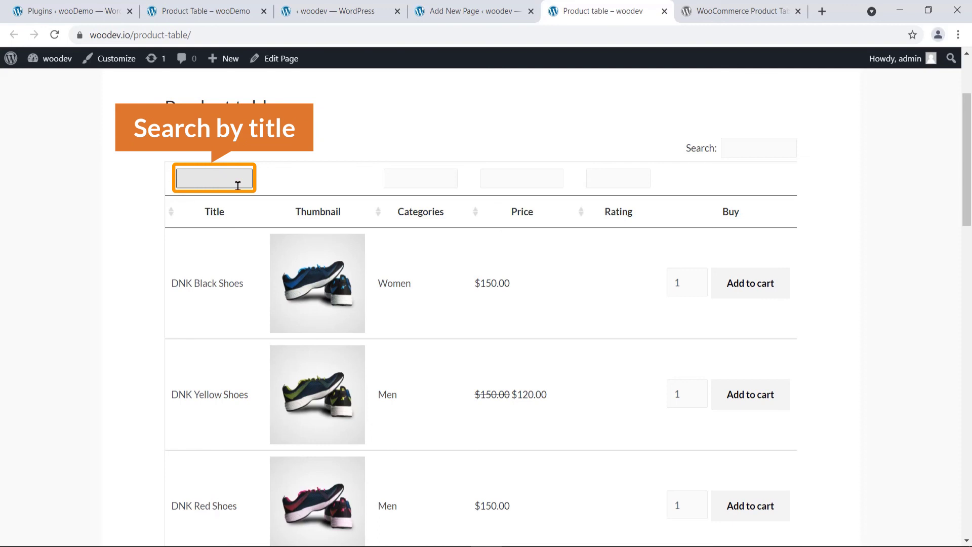
pyautogui.scroll(3, 238, 186)
pyautogui.write('dark')
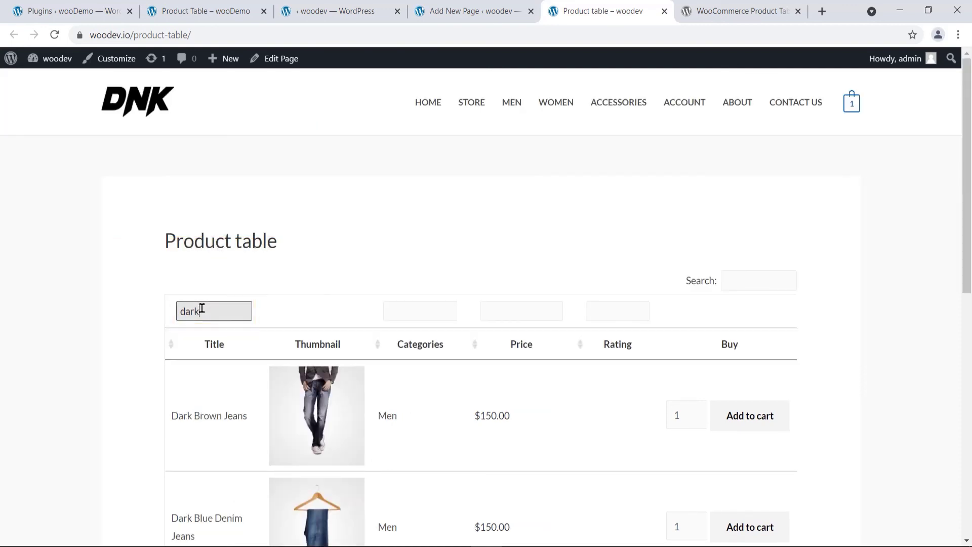
# - Change the title filter to 'dnk' and add DNK Black Shoes to the cart
pyautogui.scroll(-3, 203, 335)
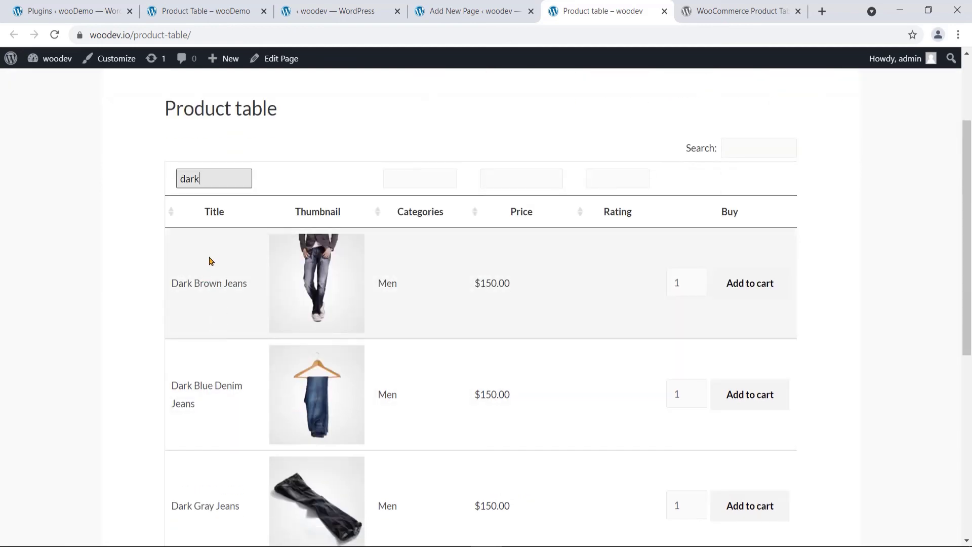
pyautogui.scroll(-7, 215, 304)
pyautogui.scroll(5, 230, 343)
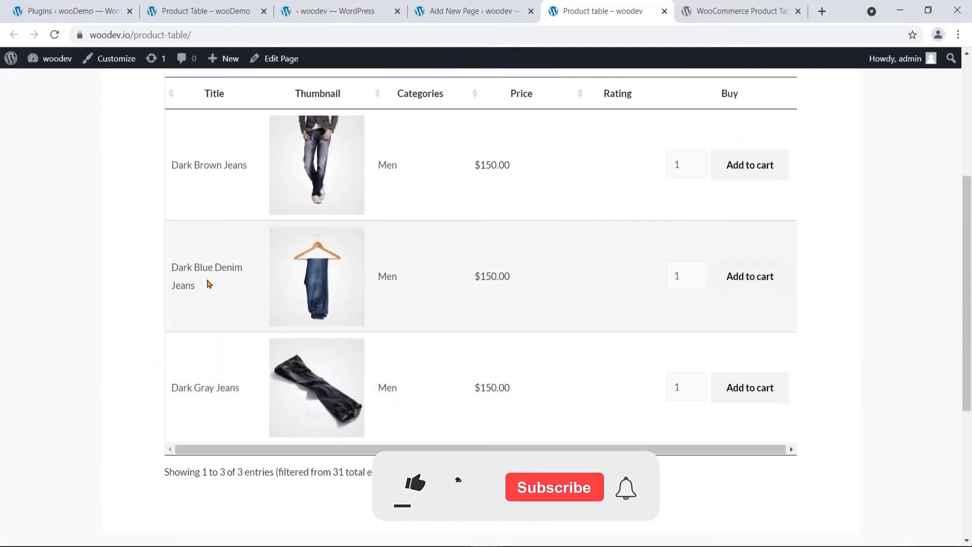
pyautogui.scroll(4, 208, 282)
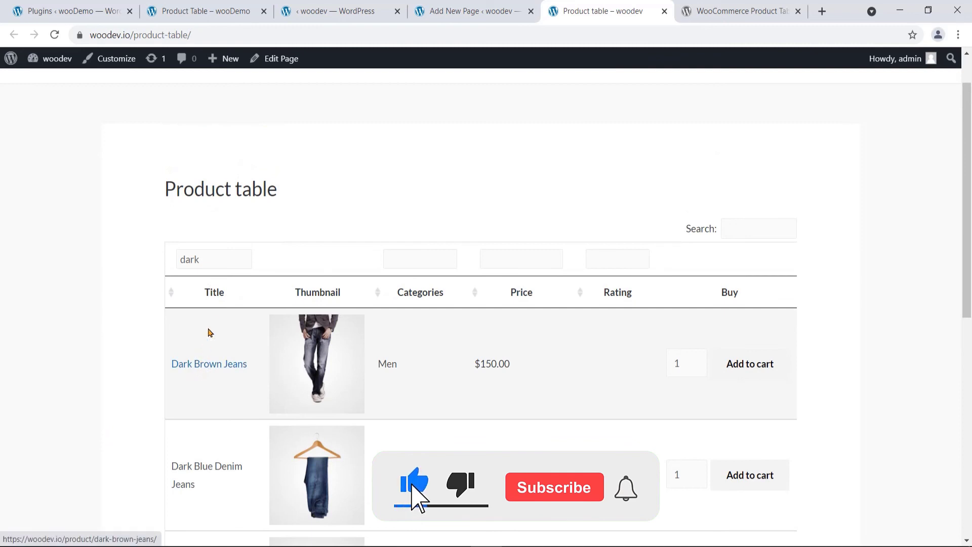
pyautogui.moveTo(211, 261); pyautogui.dragTo(169, 264)
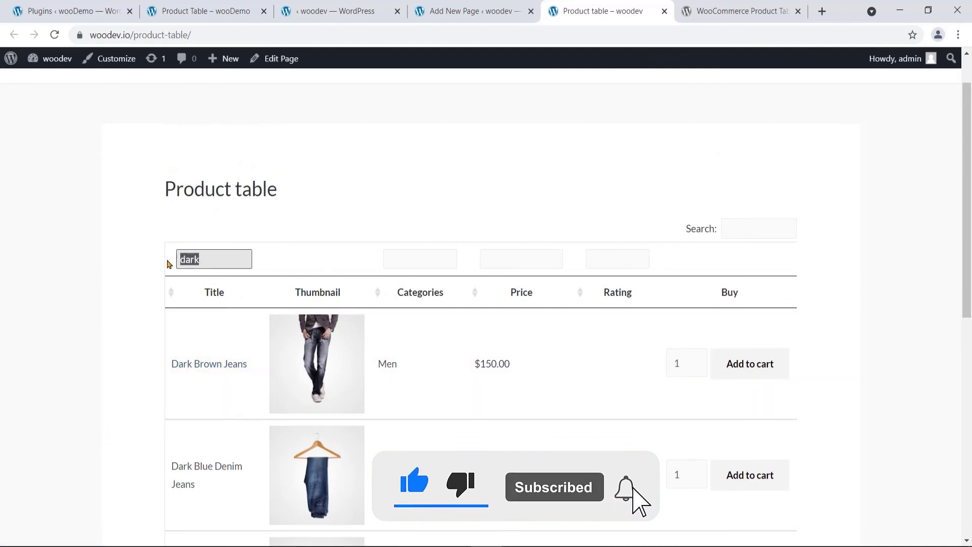
pyautogui.write('dnk')
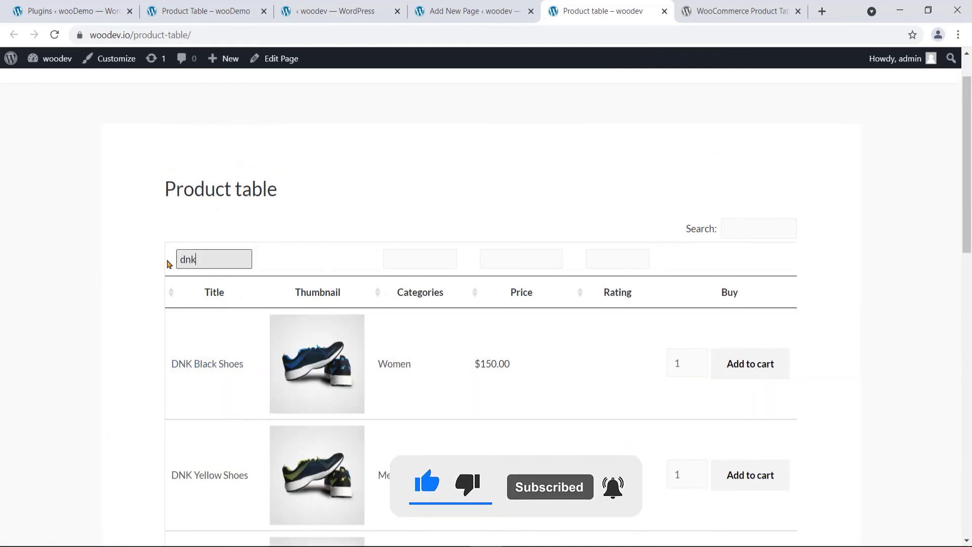
pyautogui.scroll(-2, 213, 415)
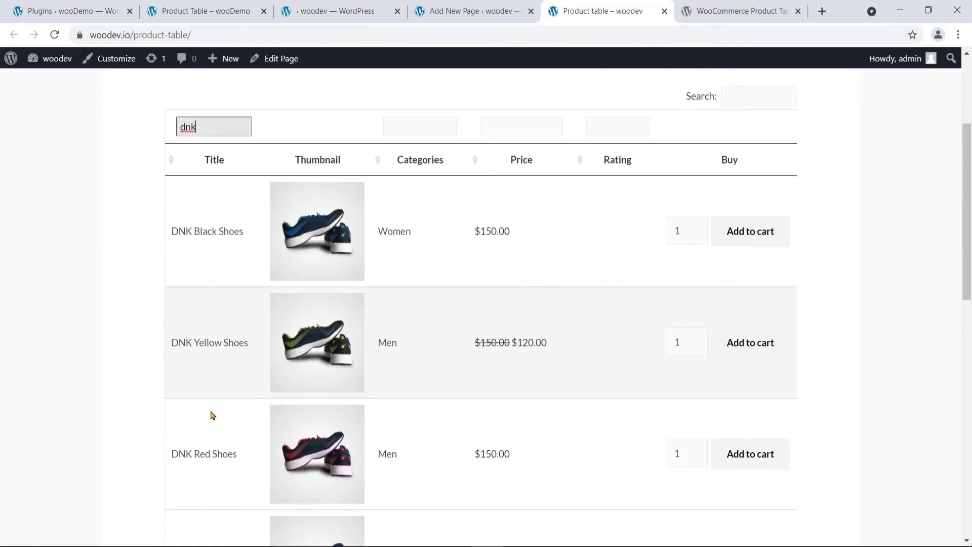
pyautogui.scroll(2, 238, 360)
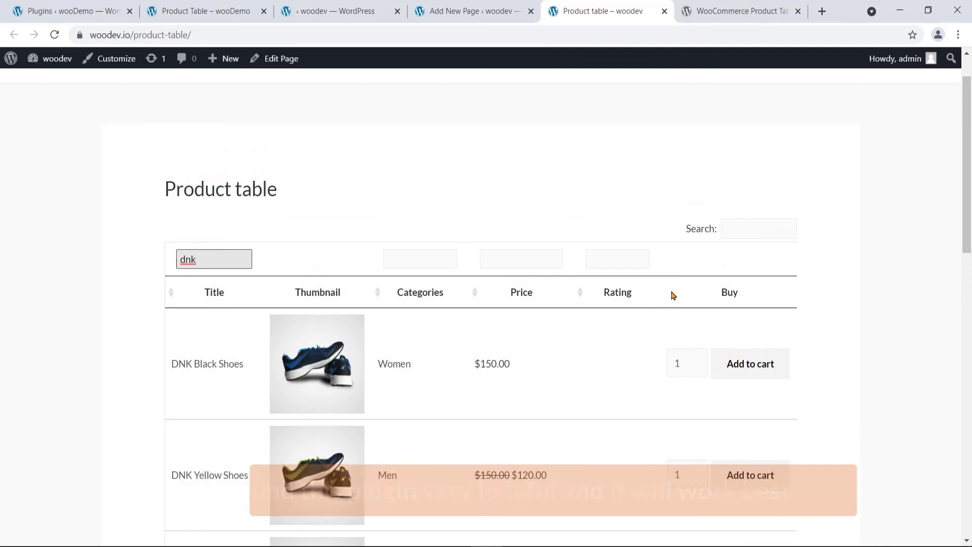
pyautogui.click(746, 371)
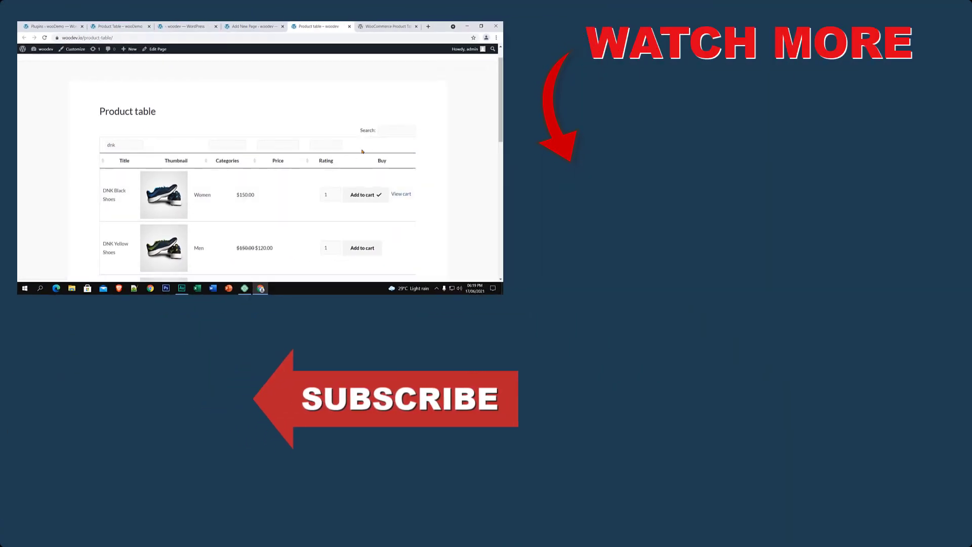
# - Delete 'dnk' from the Title filter so all 31 products are listed again
pyautogui.click(735, 228)
pyautogui.scroll(-5, 385, 130)
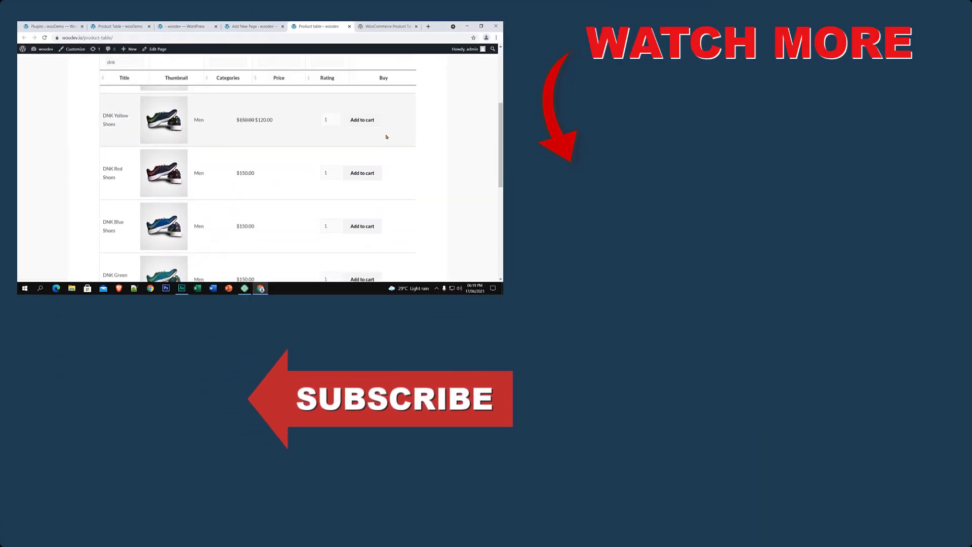
pyautogui.scroll(-1, 386, 138)
pyautogui.scroll(6, 386, 137)
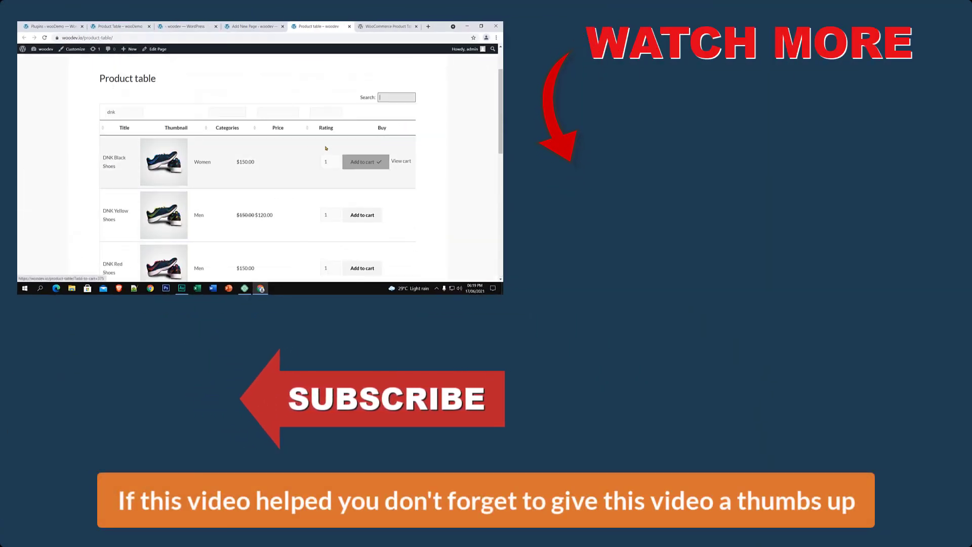
pyautogui.moveTo(122, 113); pyautogui.dragTo(86, 115)
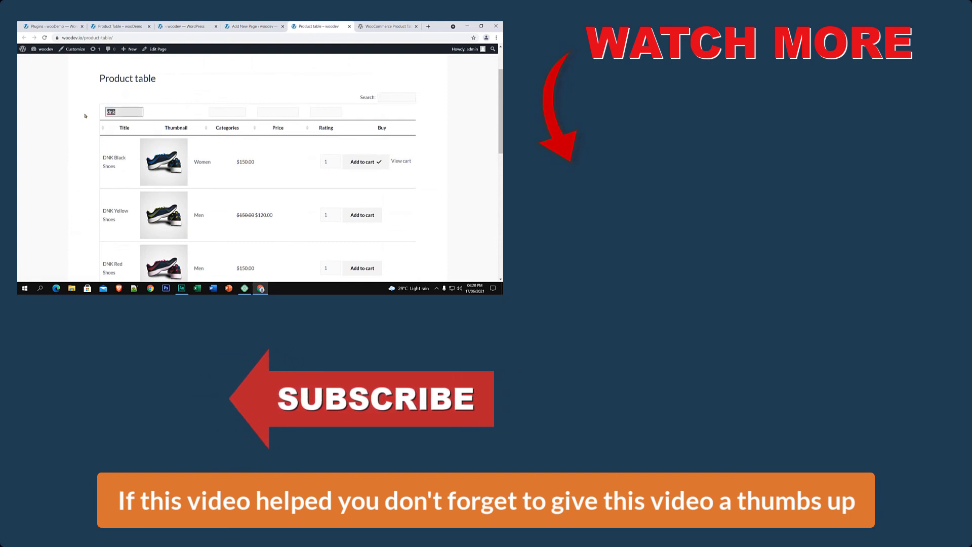
pyautogui.press('BackSpace')
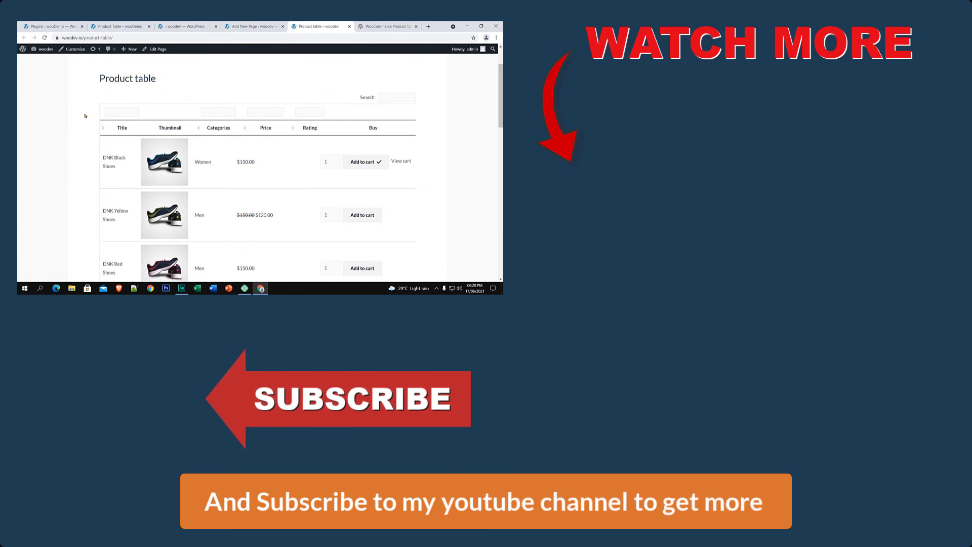
pyautogui.scroll(-15, 86, 119)
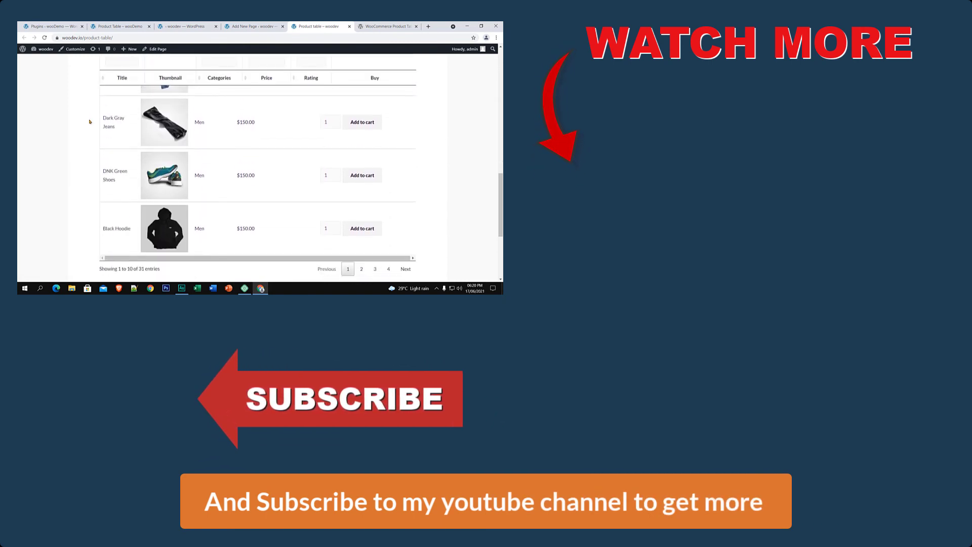
pyautogui.scroll(15, 90, 122)
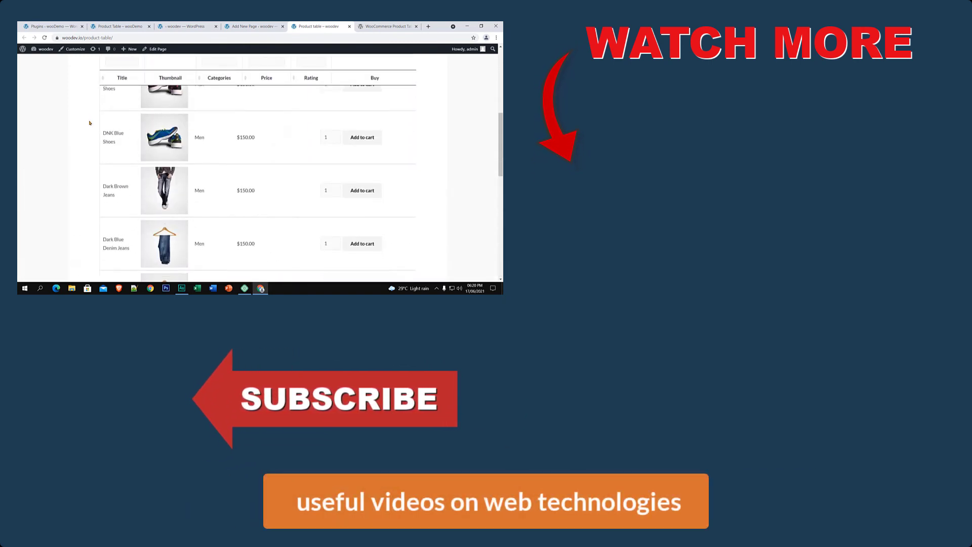
pyautogui.scroll(2, 90, 122)
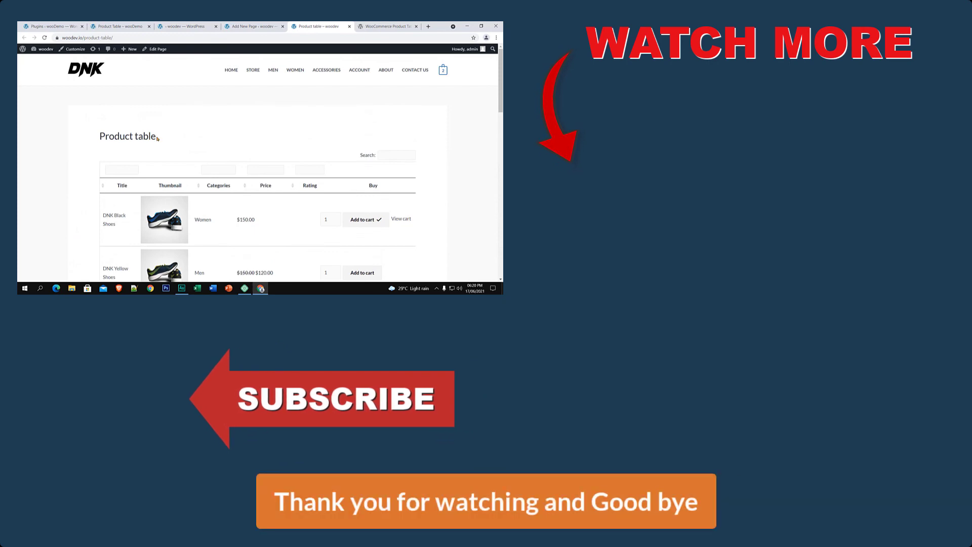